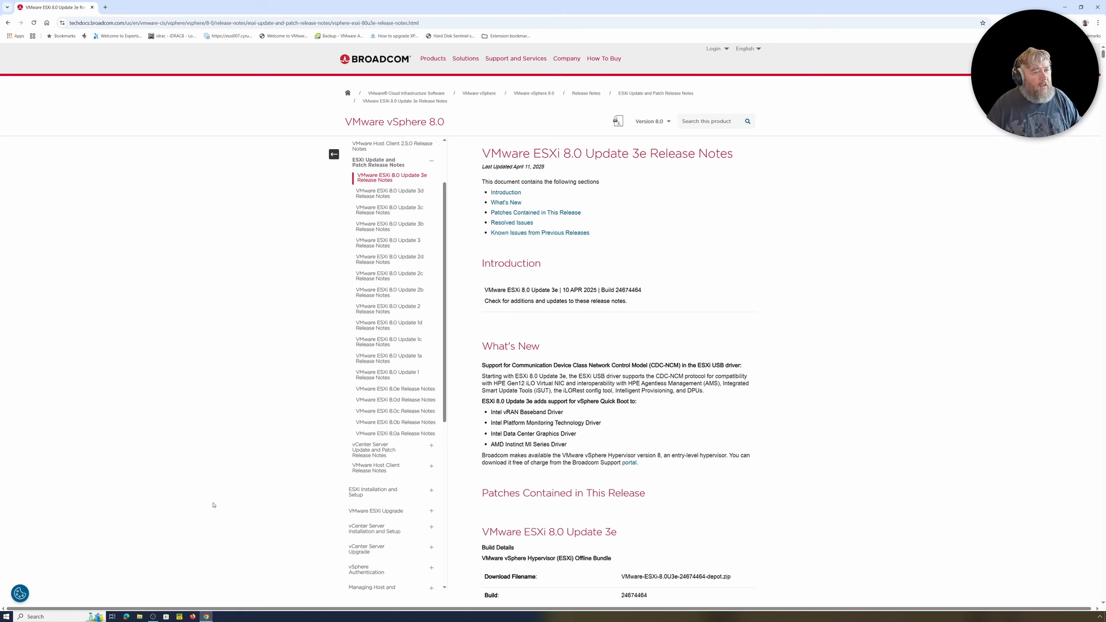
Follow the free-download portal link in the ESXi 8.0 Update 3e release notes and open the account registration form.
scroll(214, 503, "down", 3)
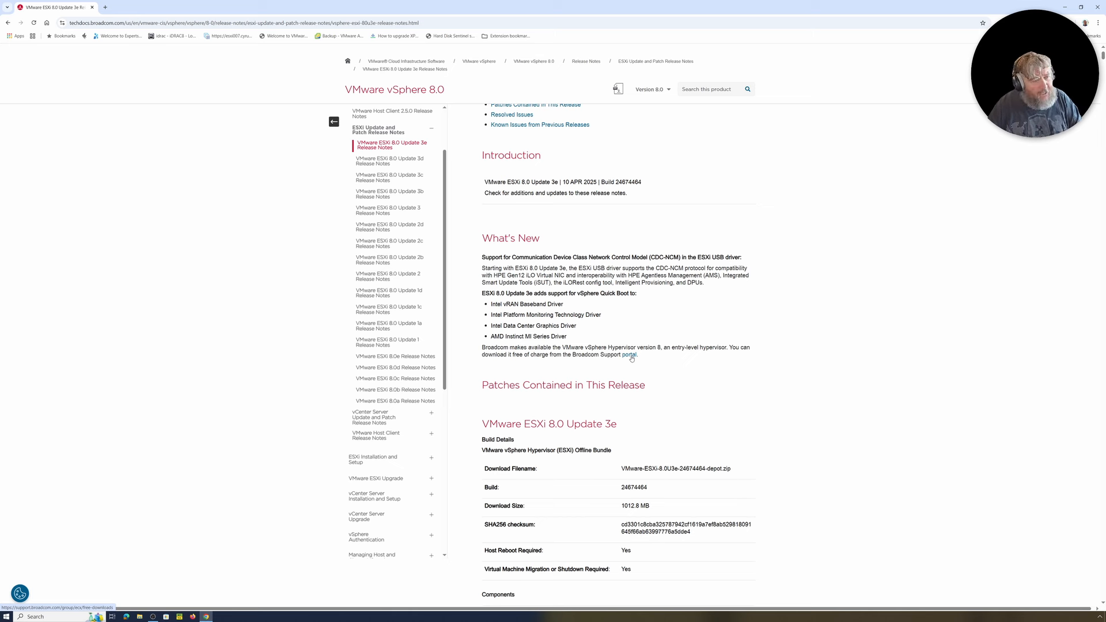
left_click(630, 356)
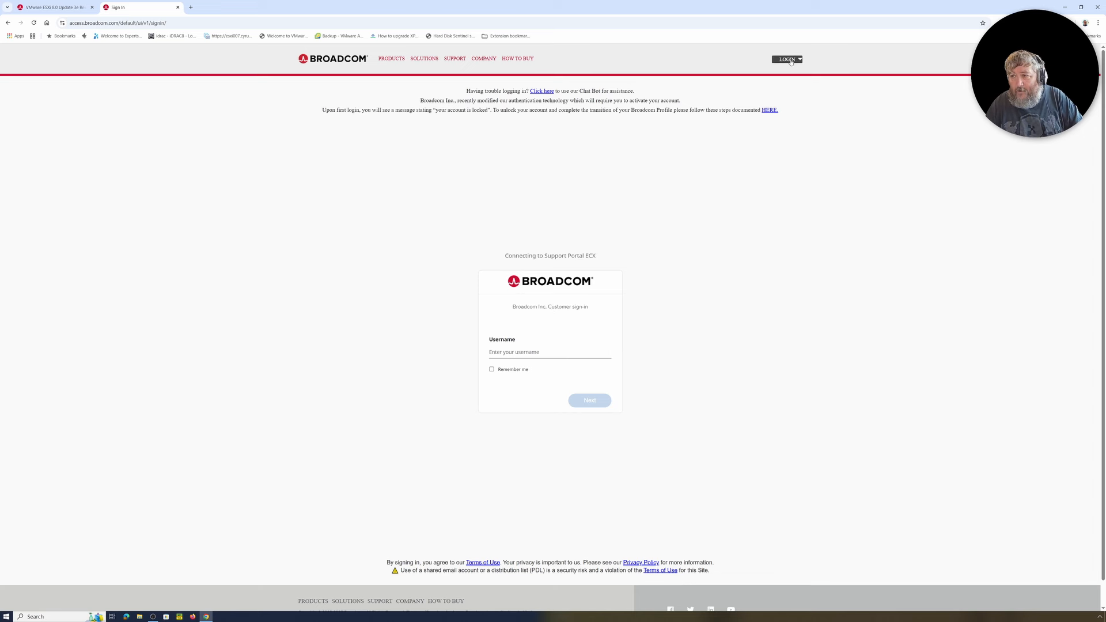
mouse_move(791, 62)
left_click(774, 89)
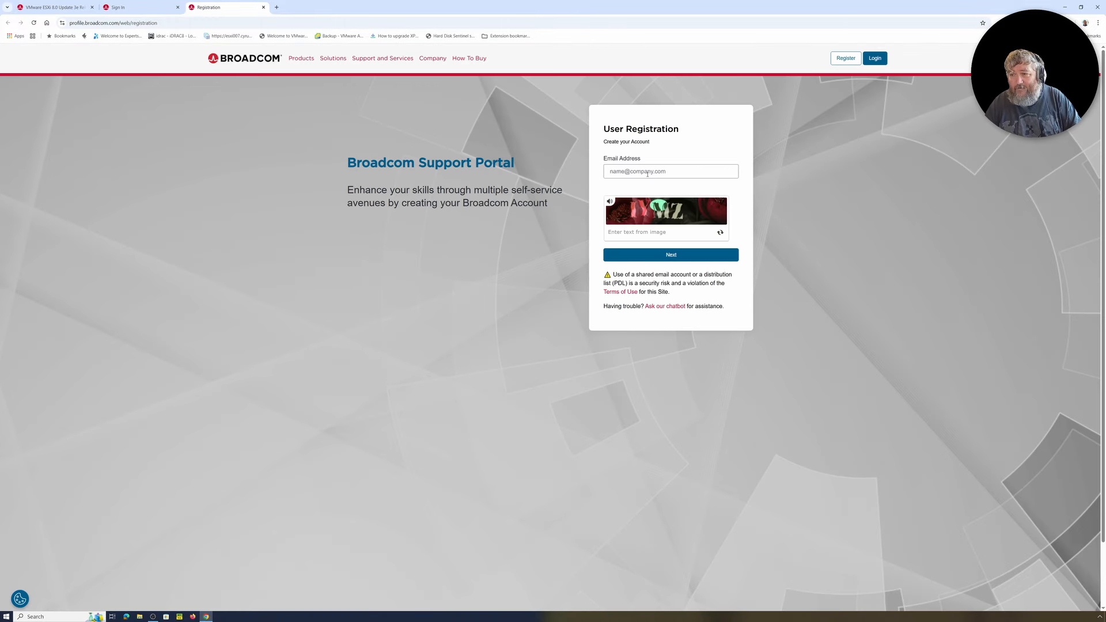
left_click(647, 174)
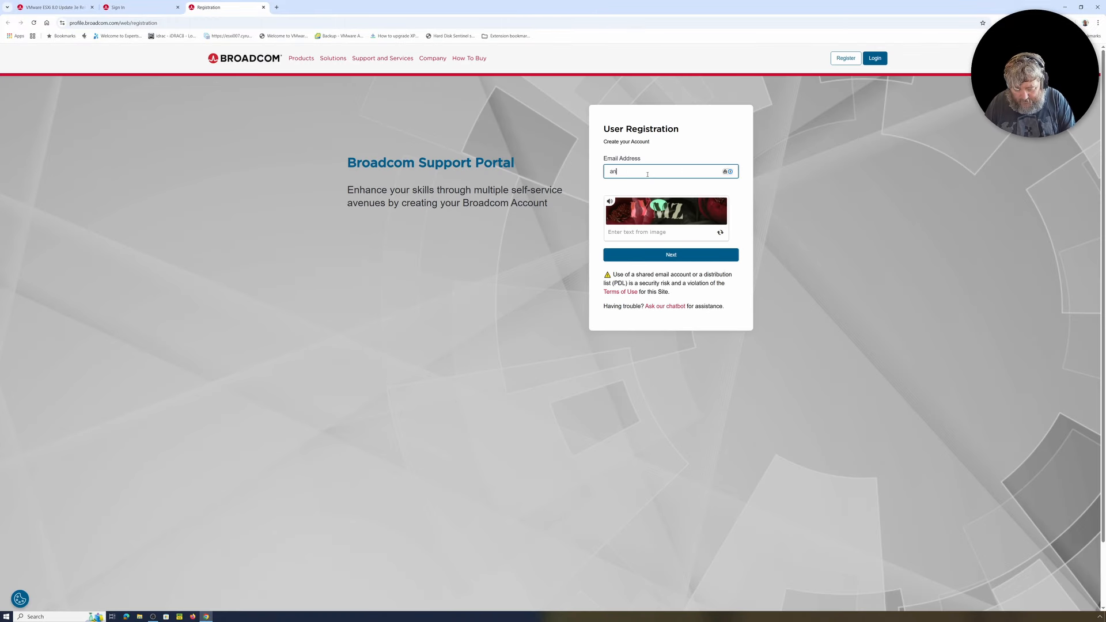
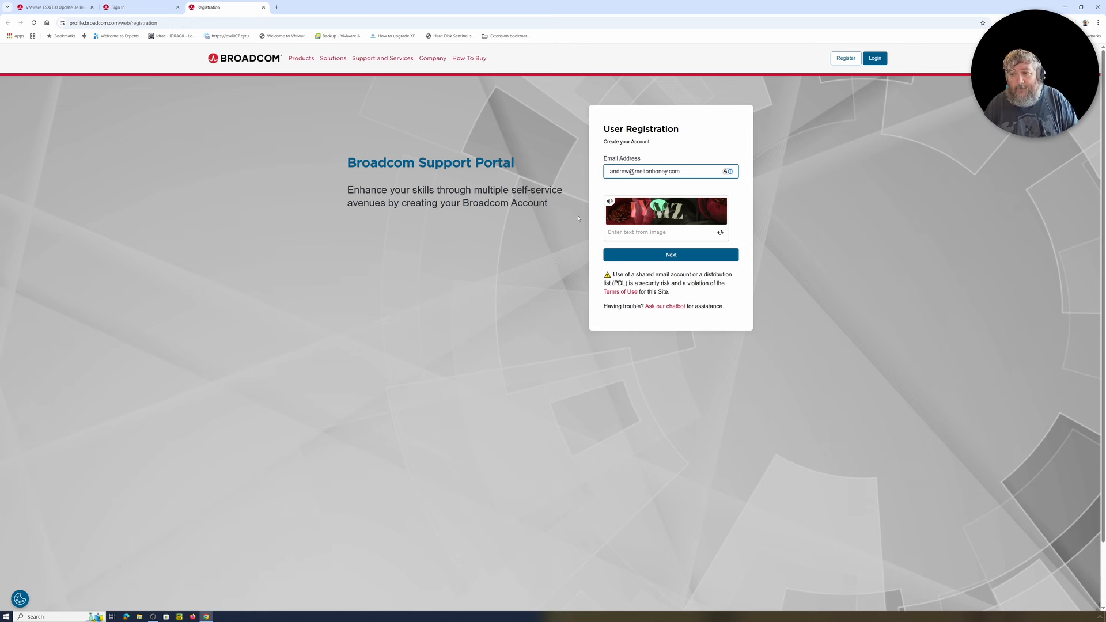
left_click(629, 233)
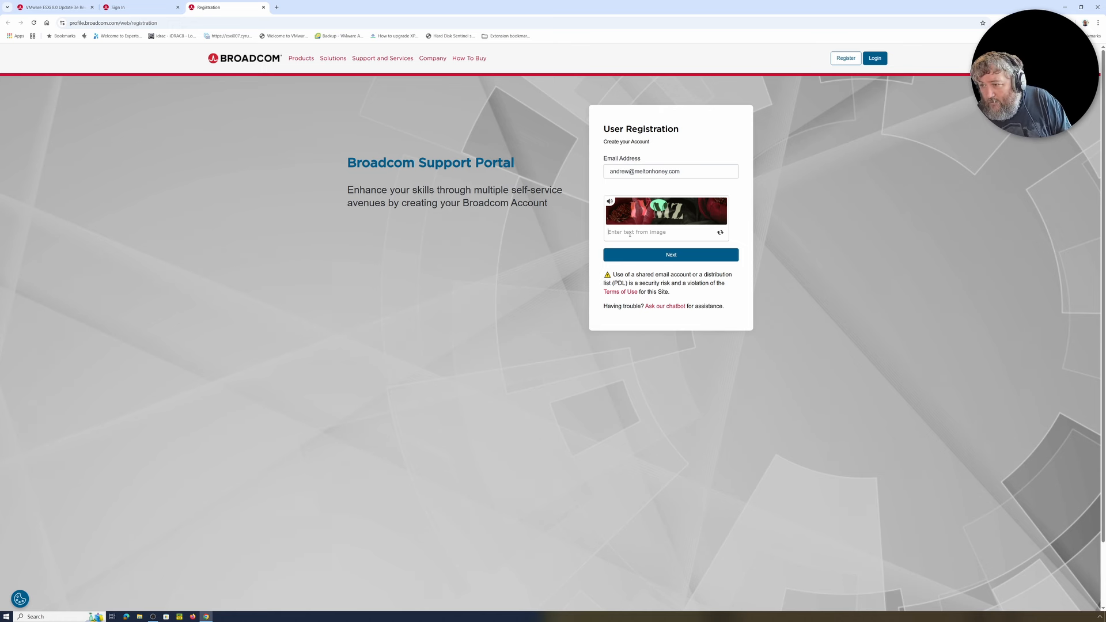
left_click(630, 234)
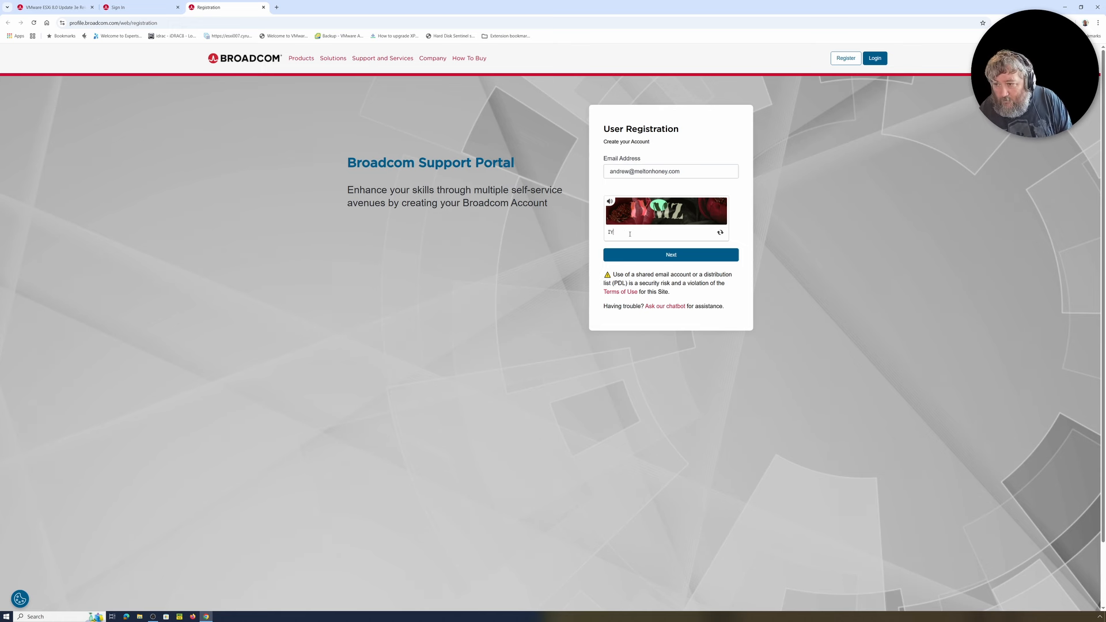
type("IYM")
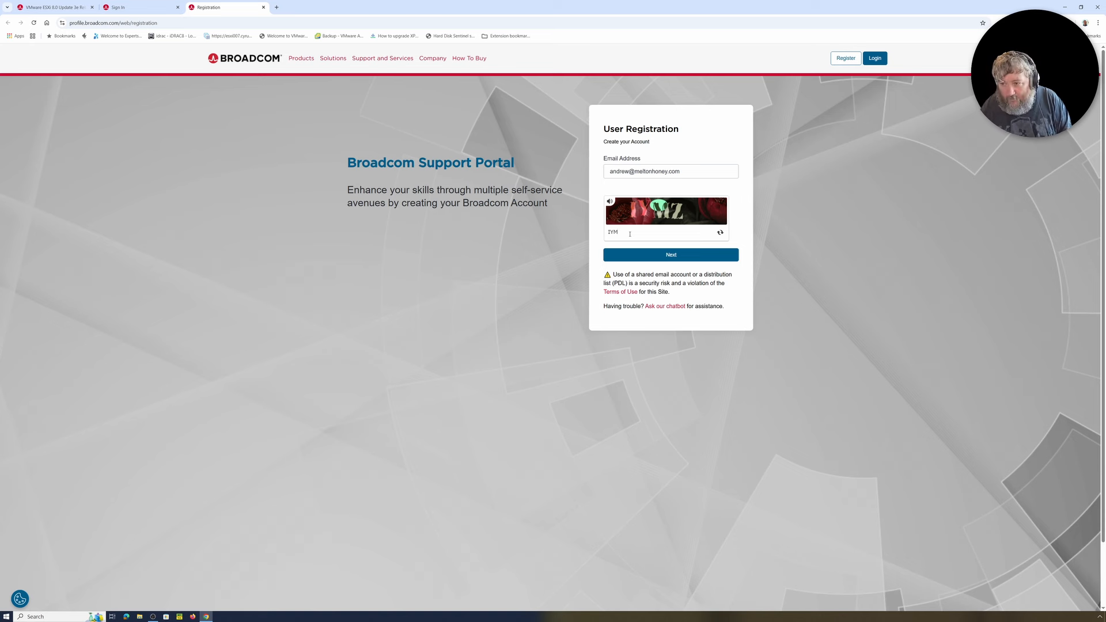
type("Z")
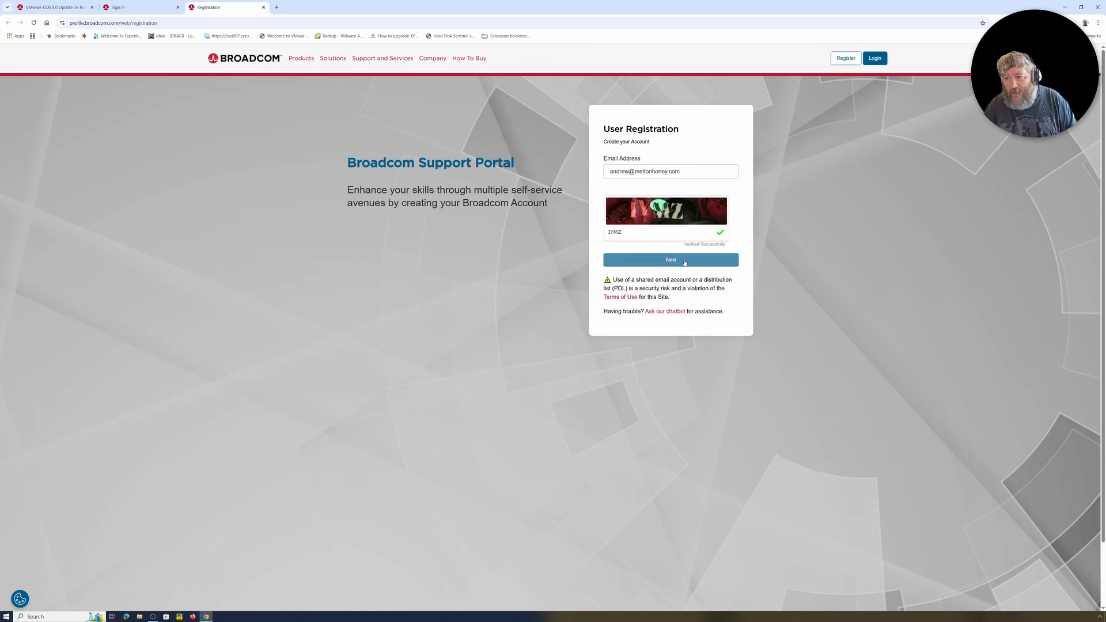
left_click(663, 259)
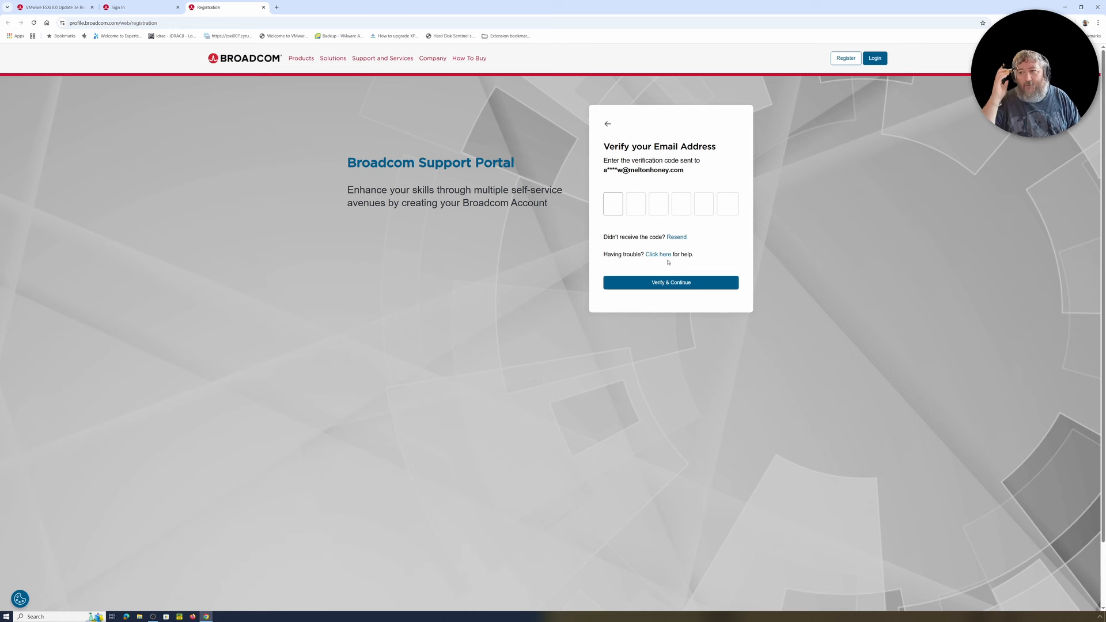
left_click(608, 123)
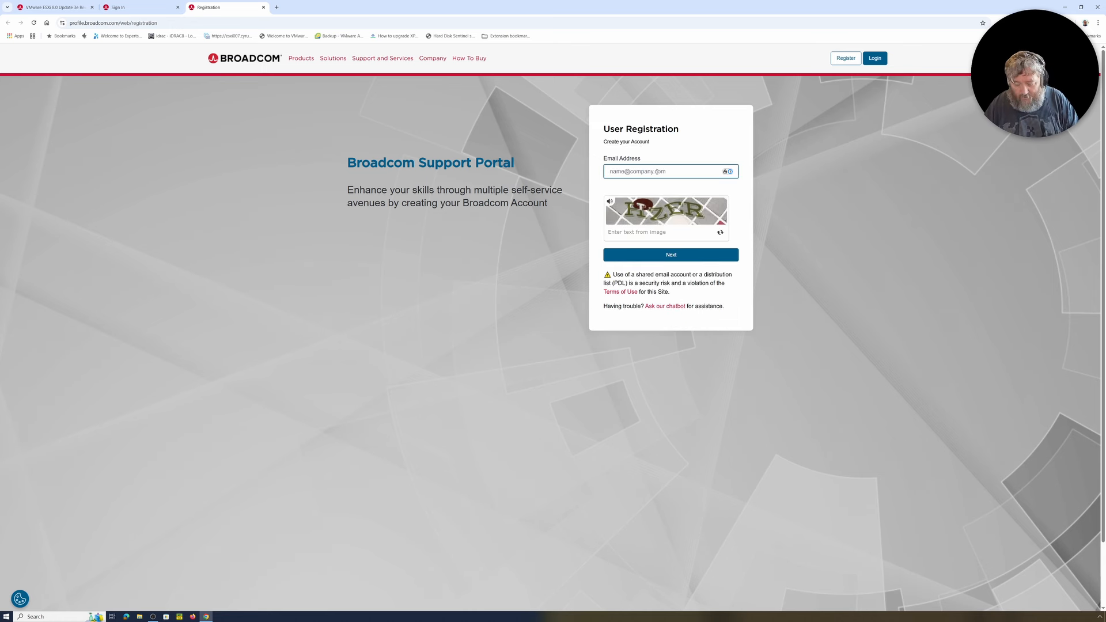
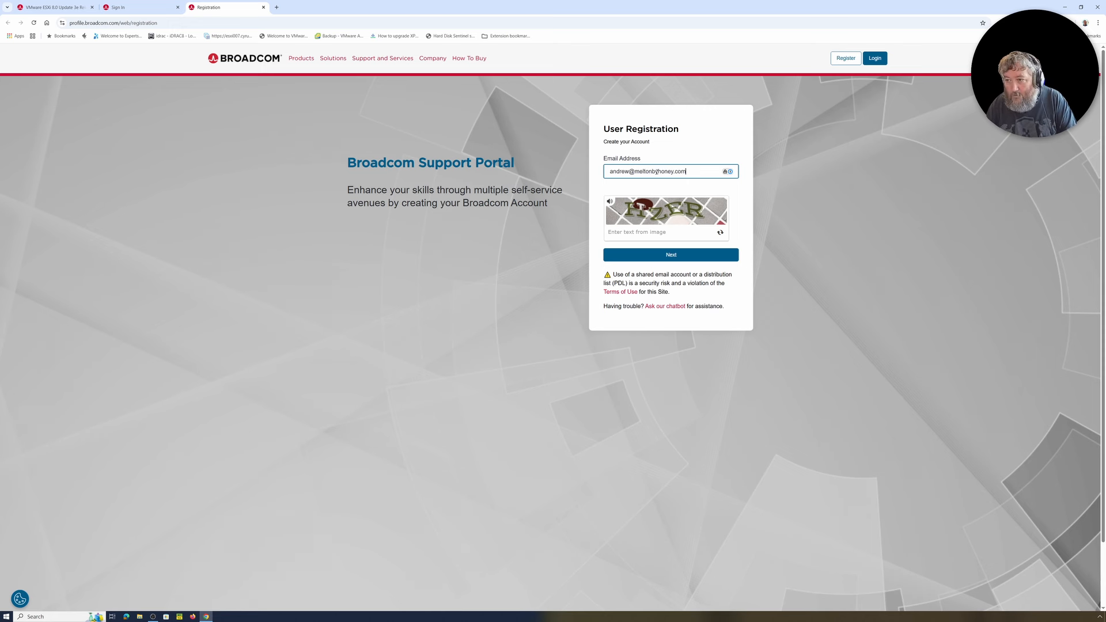
Submit the registration form with the account e-mail address and the text from the captcha image.
left_click(638, 232)
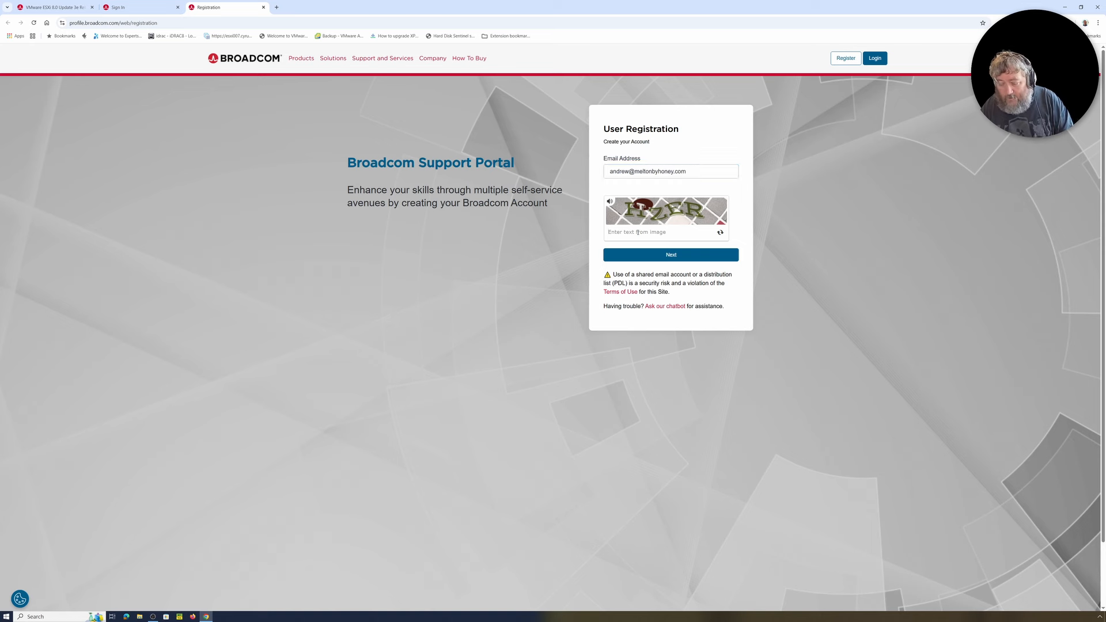
type("HZ")
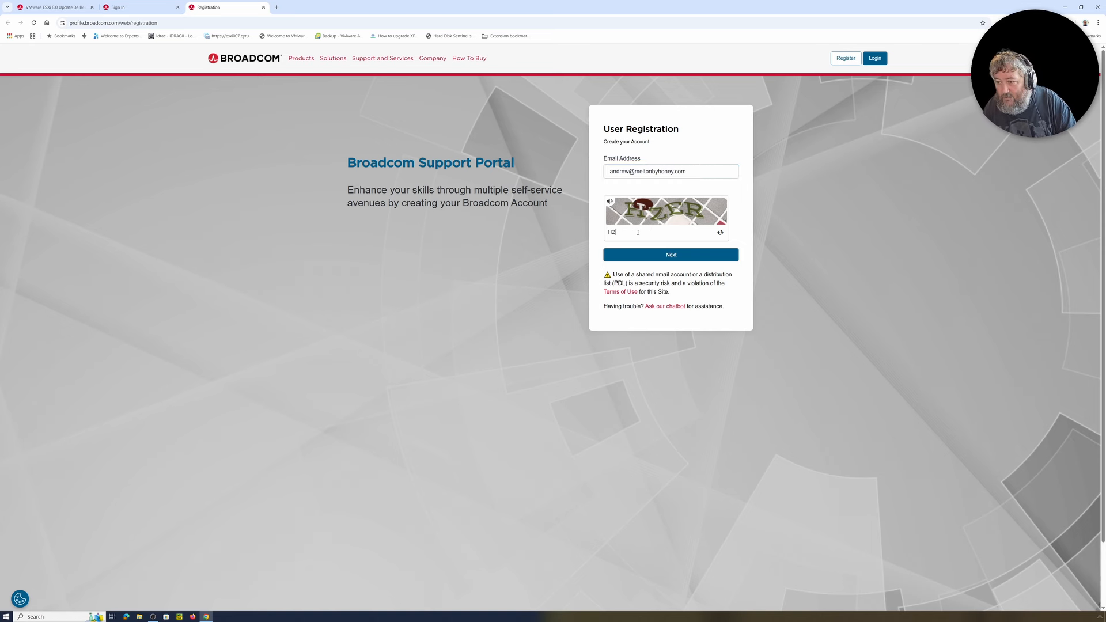
type("ER")
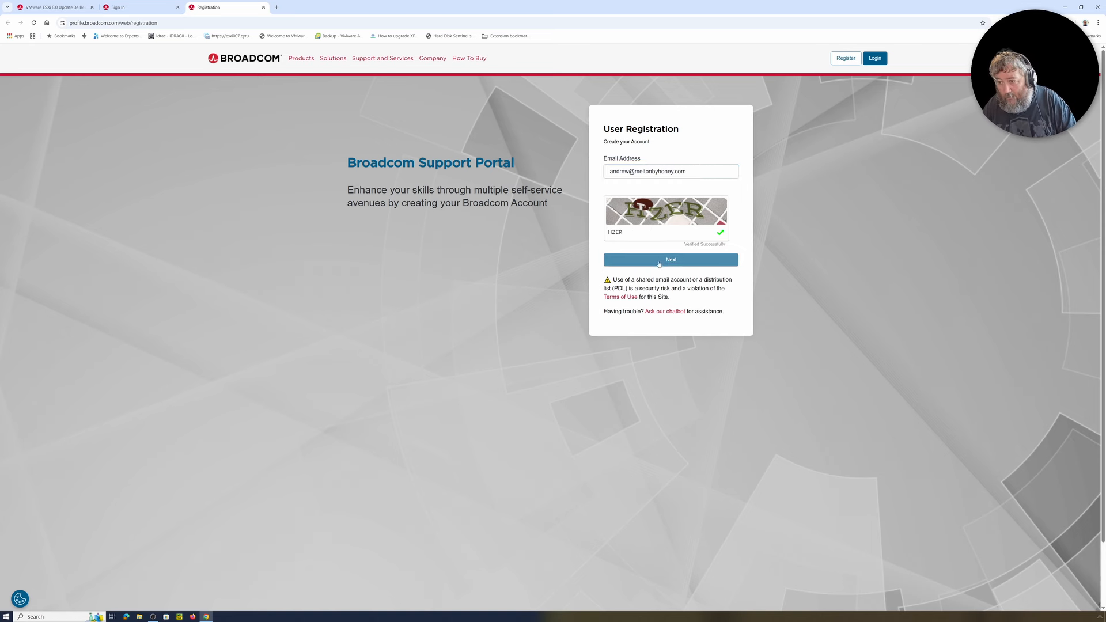
left_click(671, 260)
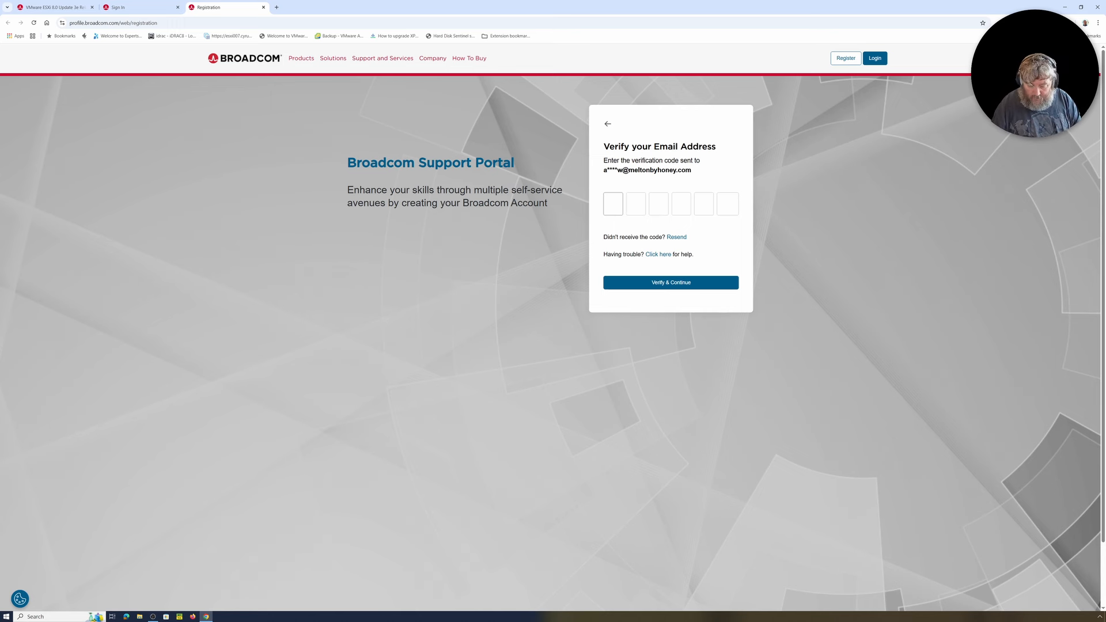
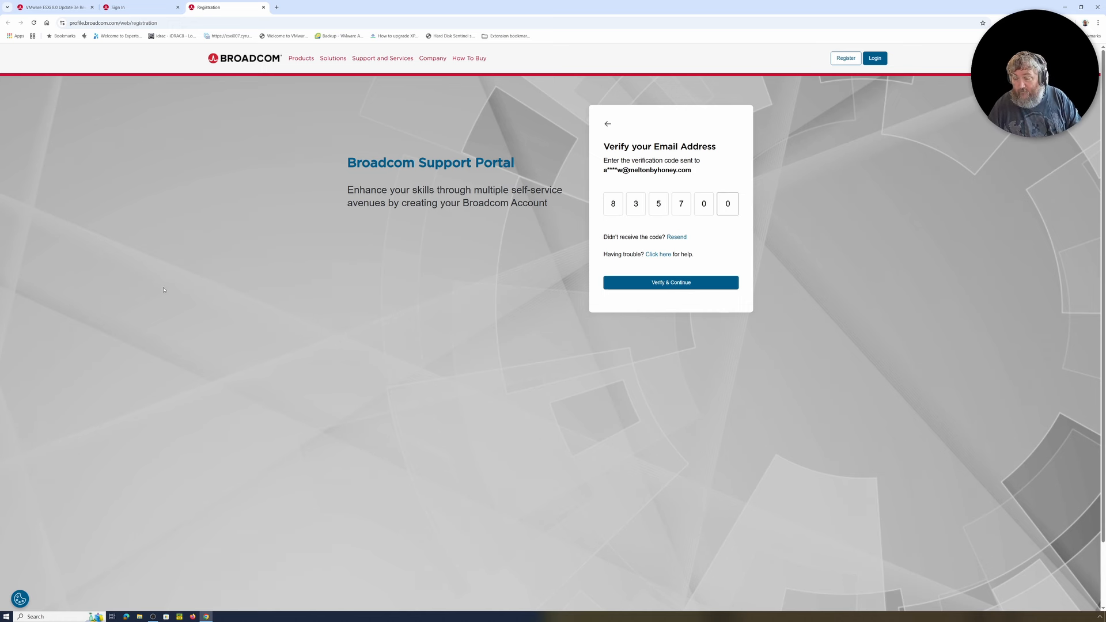
Enter the six-digit e-mail verification code and submit it to continue the registration.
left_click(658, 280)
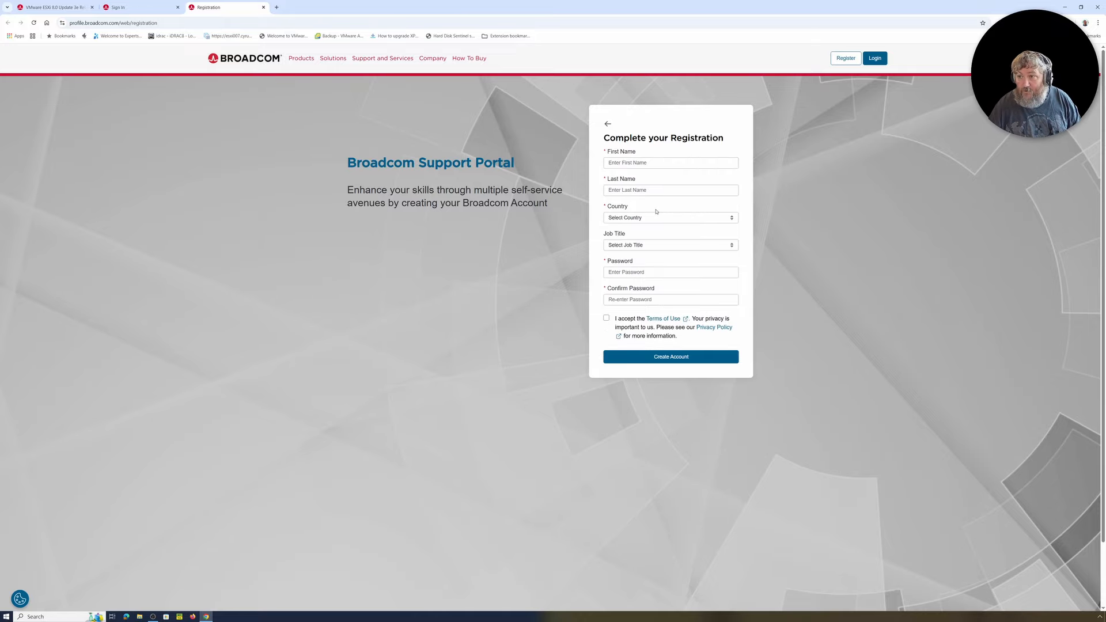
Fill in the registrant's first name and last name on the registration form.
left_click(649, 164)
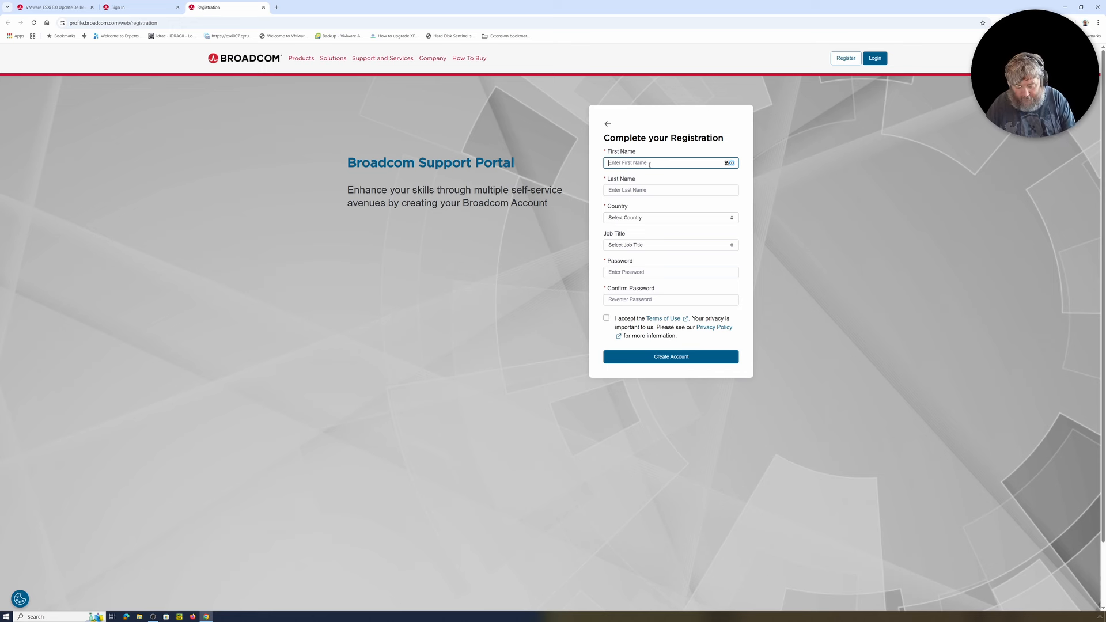
key("Tab")
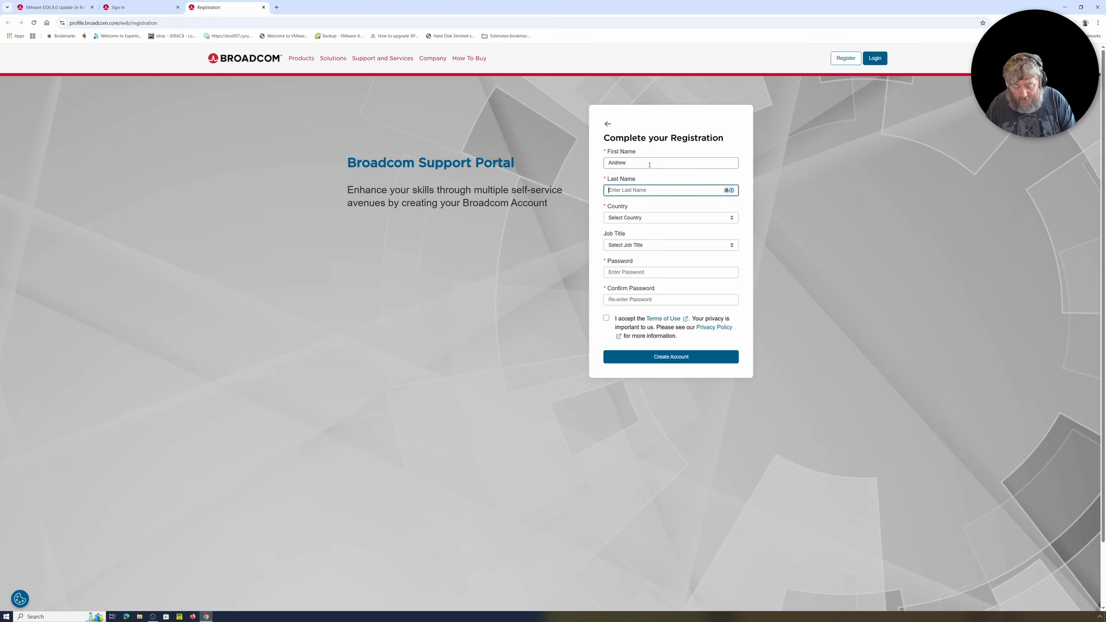
key("Tab")
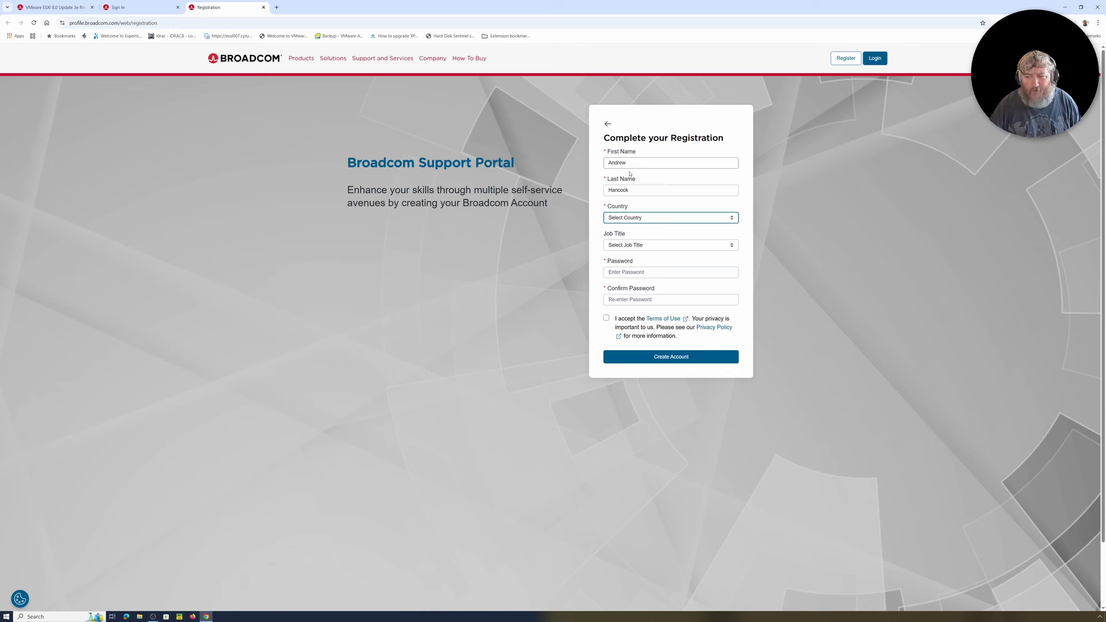
Set the country to United Kingdom and the job title to Other, accepting the Terms of Use.
left_click(641, 217)
scroll(645, 289, "down", 15)
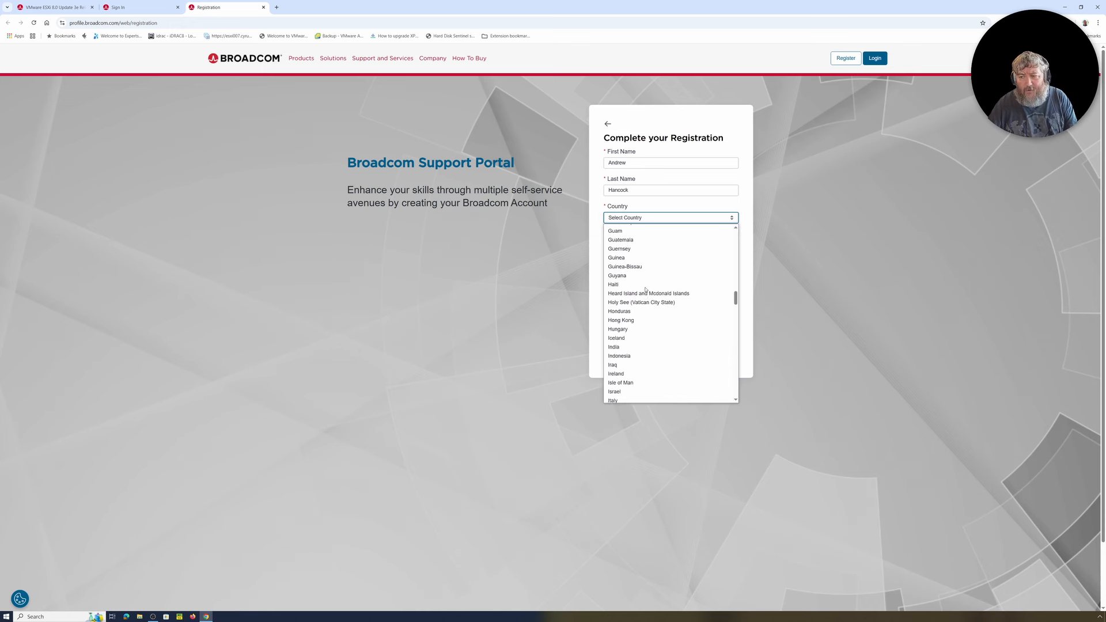
scroll(645, 290, "down", 20)
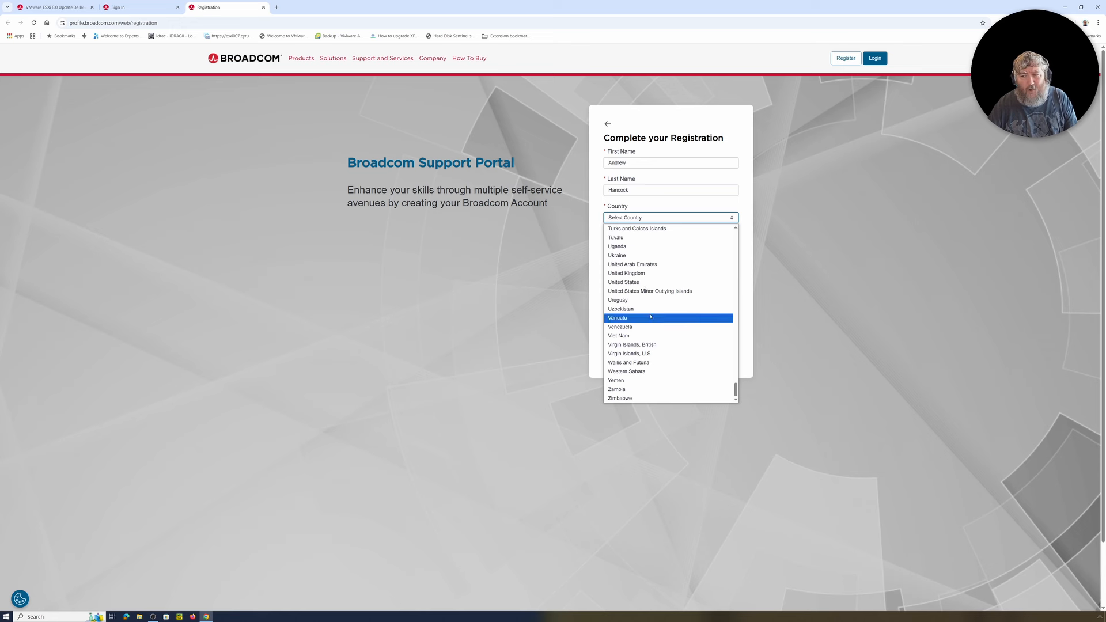
left_click(653, 273)
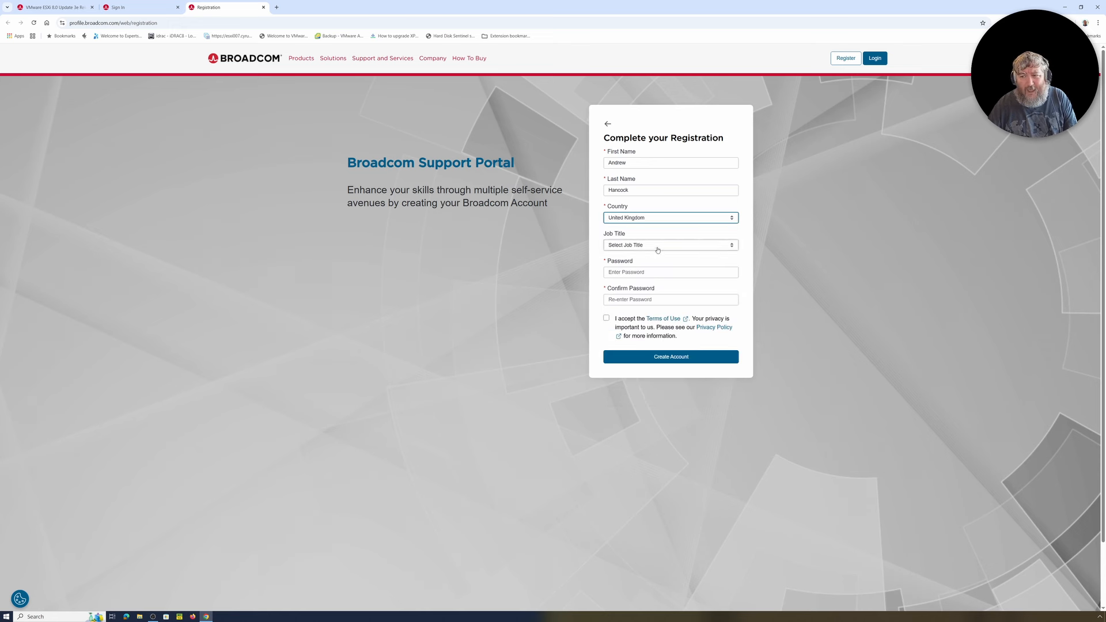
left_click(657, 250)
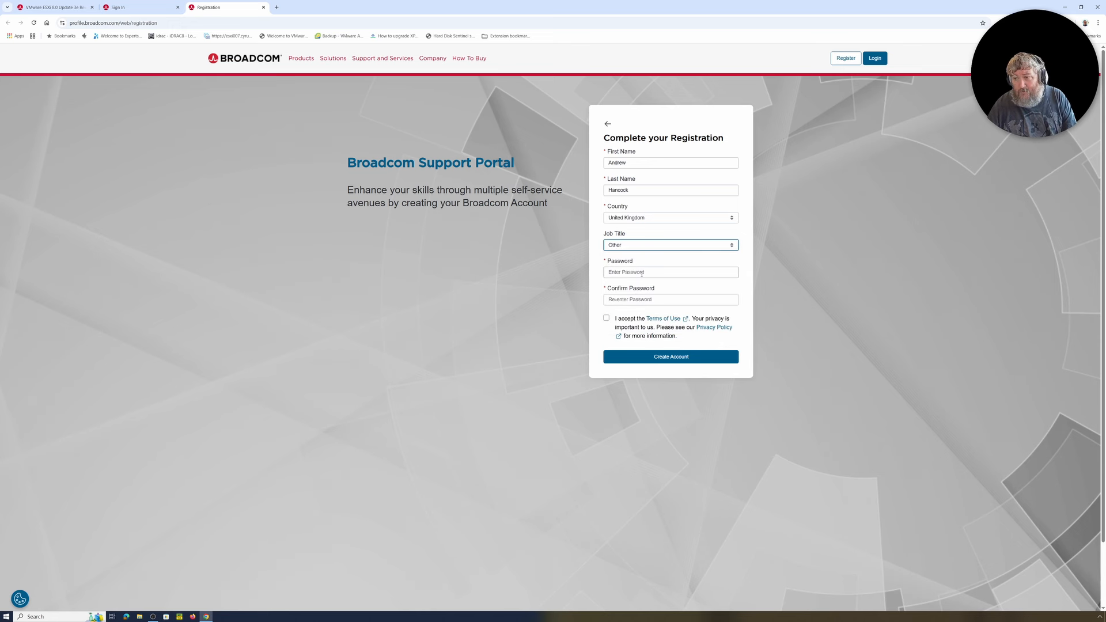
left_click(606, 318)
Request the 1Password unlock prompt from the registration form's Password field.
left_click(642, 273)
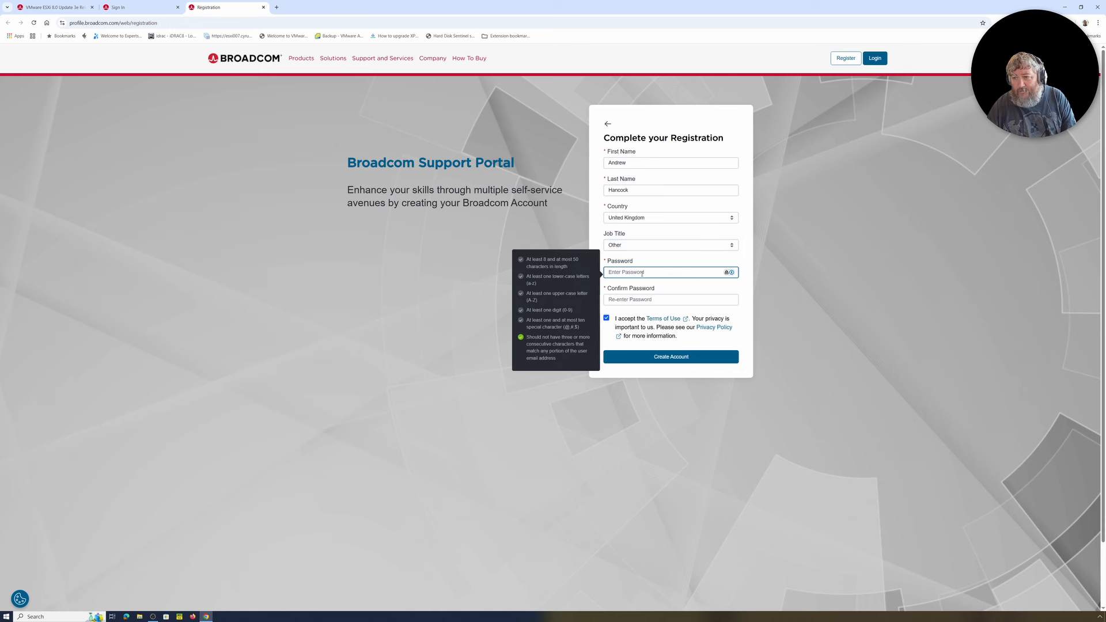
left_click(728, 274)
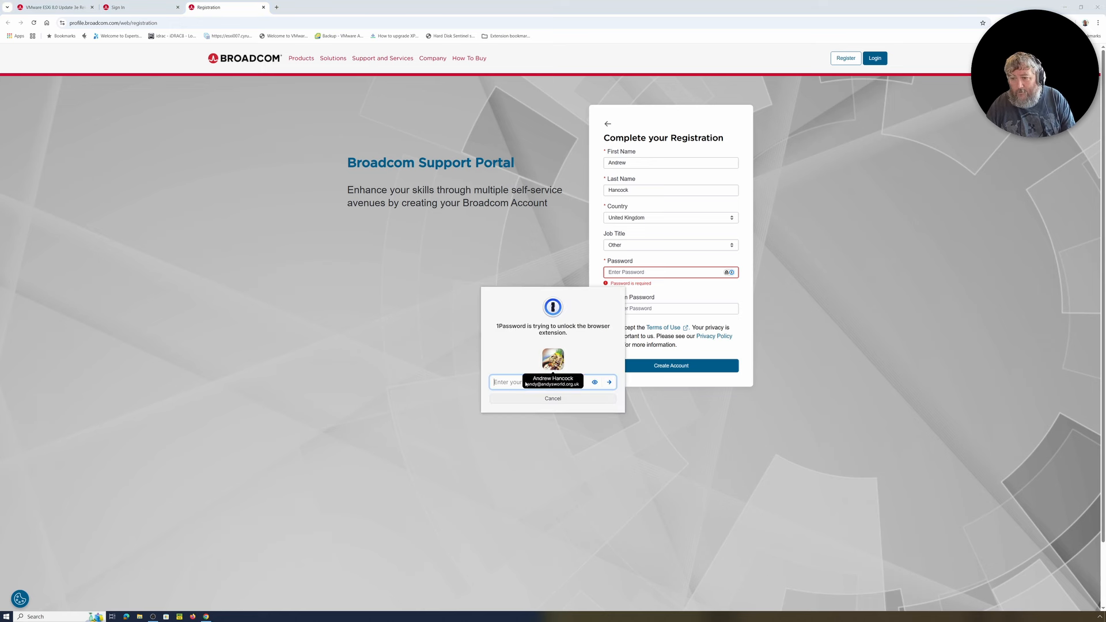
Try to unlock the 1Password browser extension by entering the password manager's account password.
type("•")
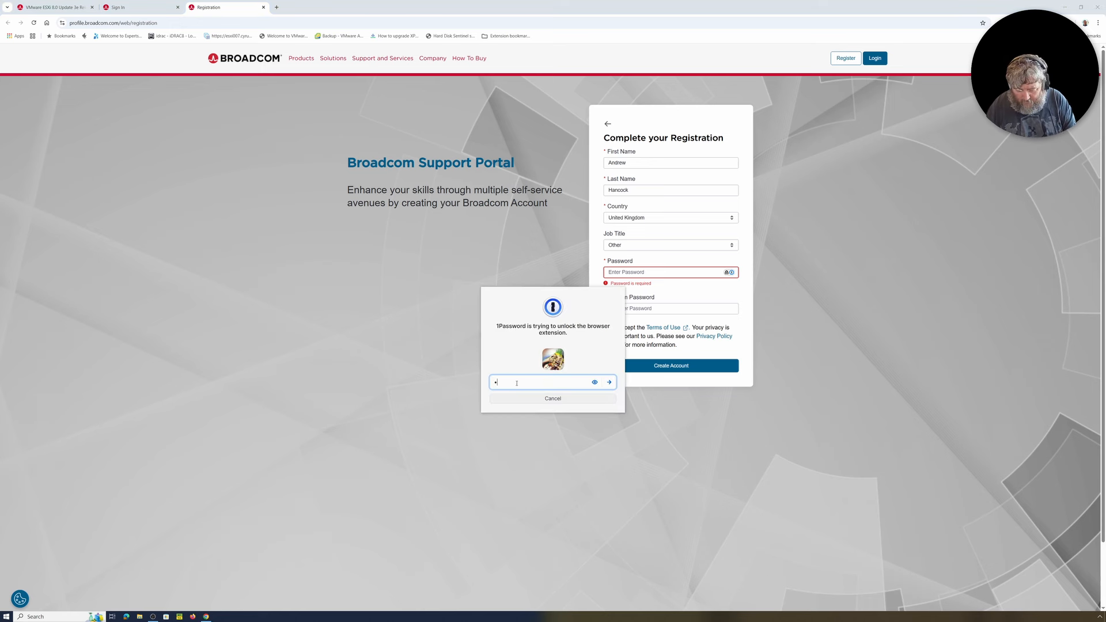
type("••••••••••")
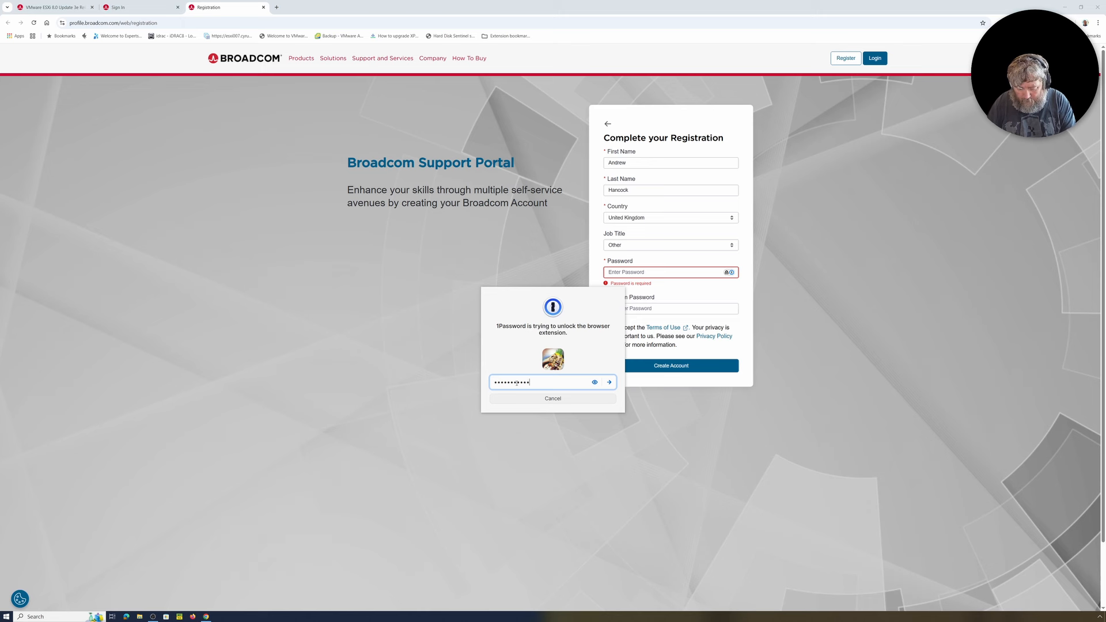
key("BackSpace")
key("BackSpace")
key("BackSpace")
key("BackSpace")
key("BackSpace")
key("BackSpace")
key("BackSpace")
key("BackSpace")
key("BackSpace")
key("BackSpace")
key("BackSpace")
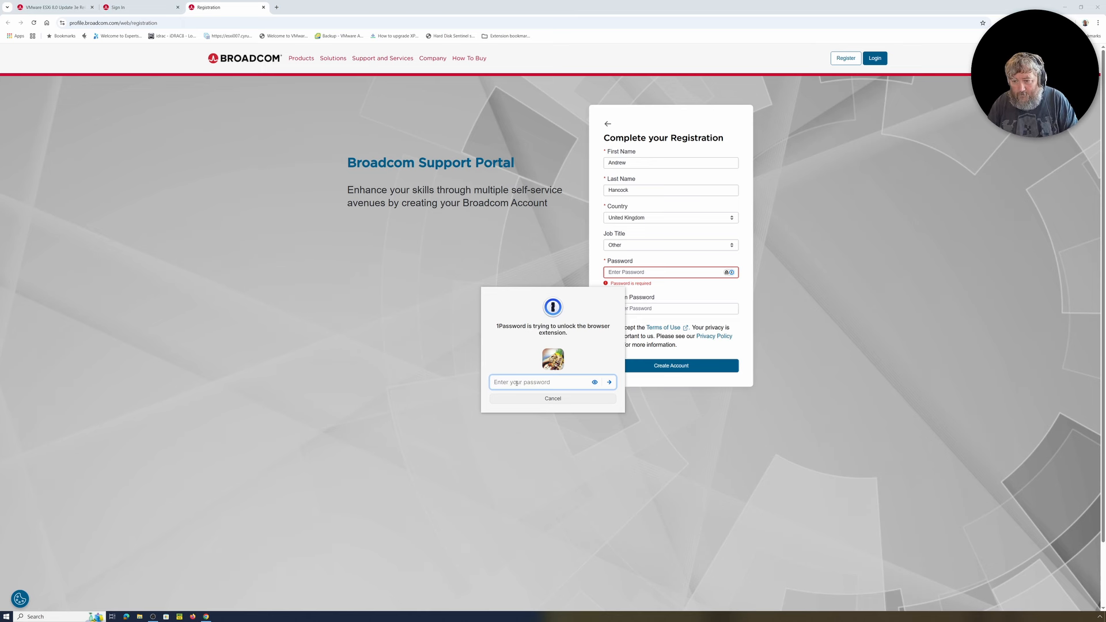
type("•••••••••••")
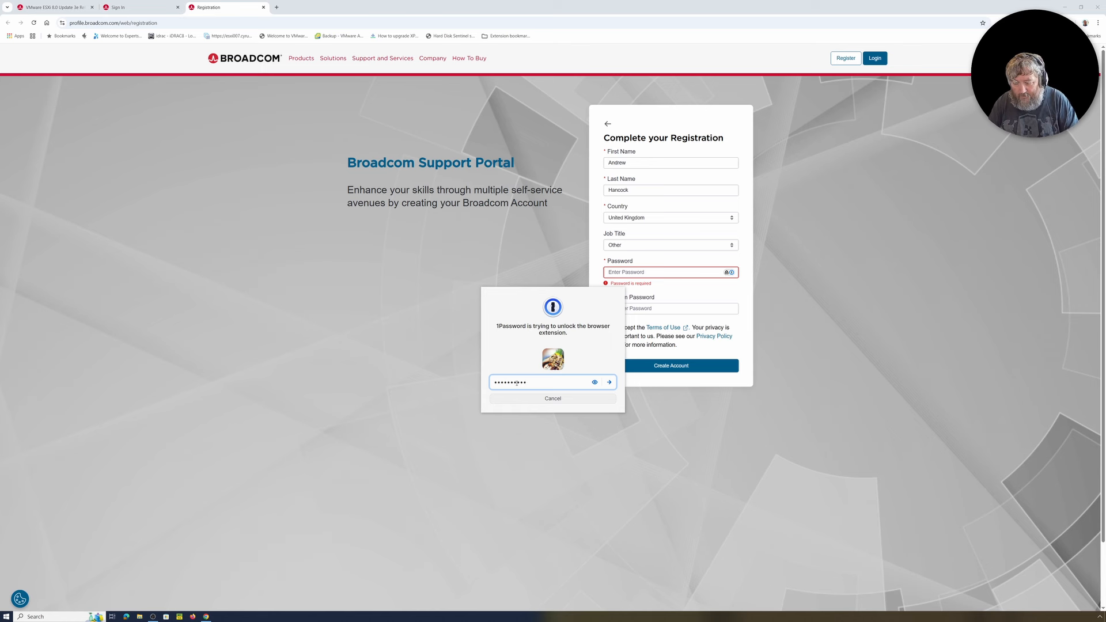
key("BackSpace")
key("BackSpace")
key("BackSpace")
key("BackSpace")
key("BackSpace")
key("BackSpace")
key("BackSpace")
key("BackSpace")
key("BackSpace")
key("BackSpace")
type("••")
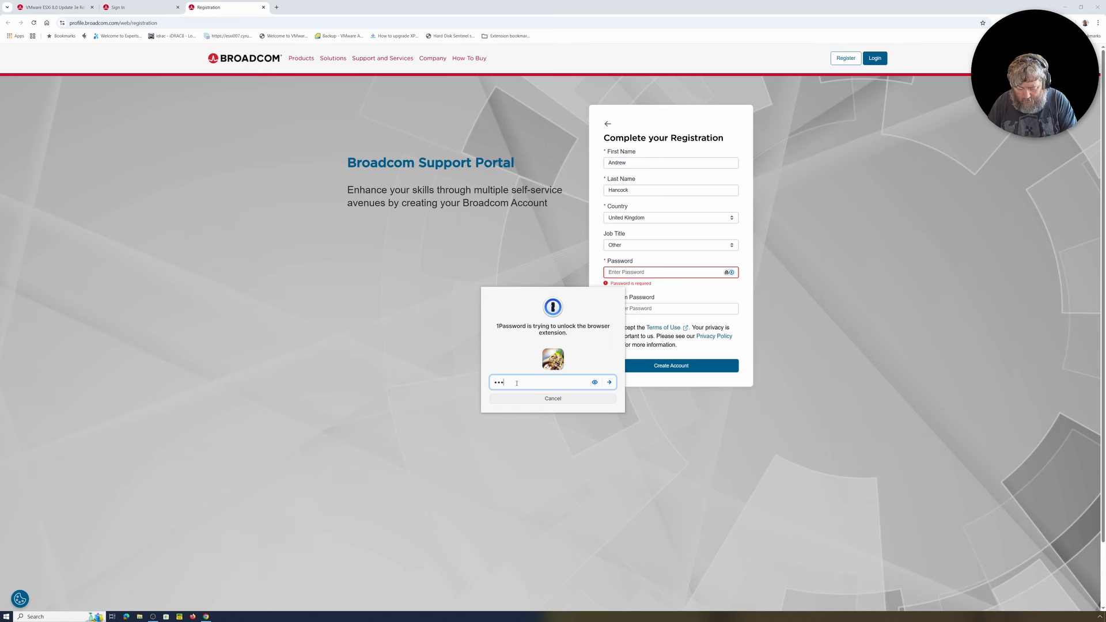
type("•••••••••")
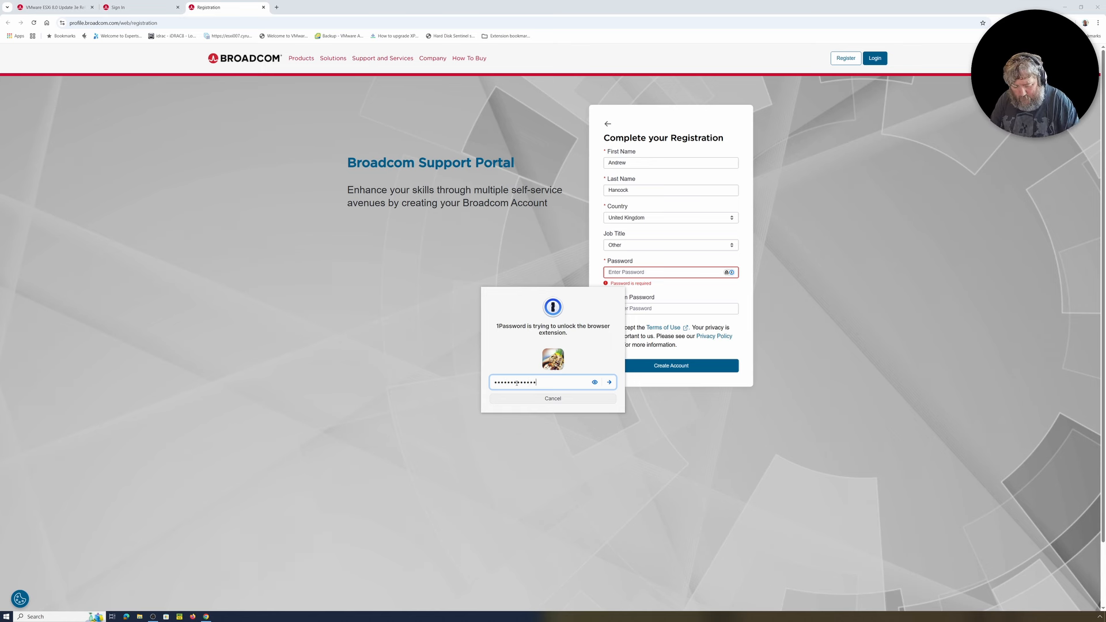
type("••")
key("Return")
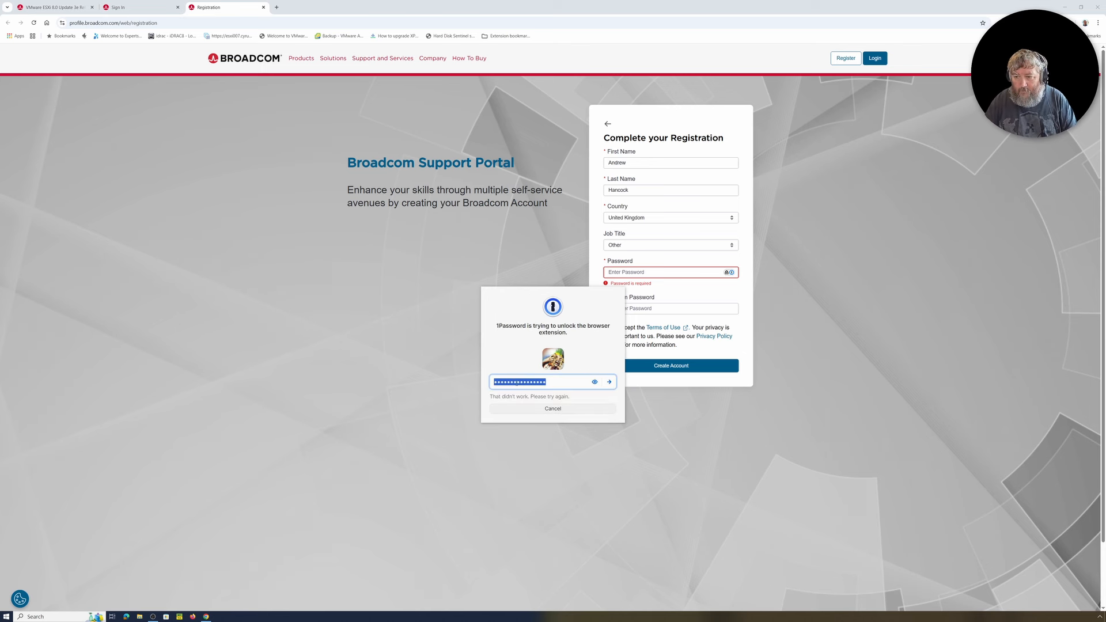
key("BackSpace")
type("•••")
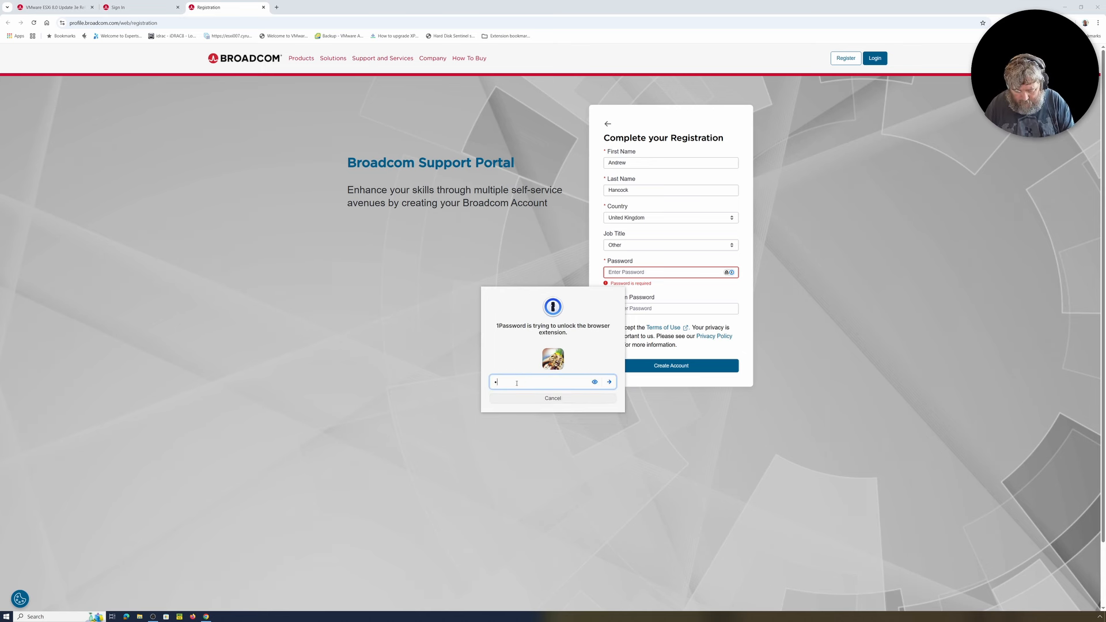
type("•••••••")
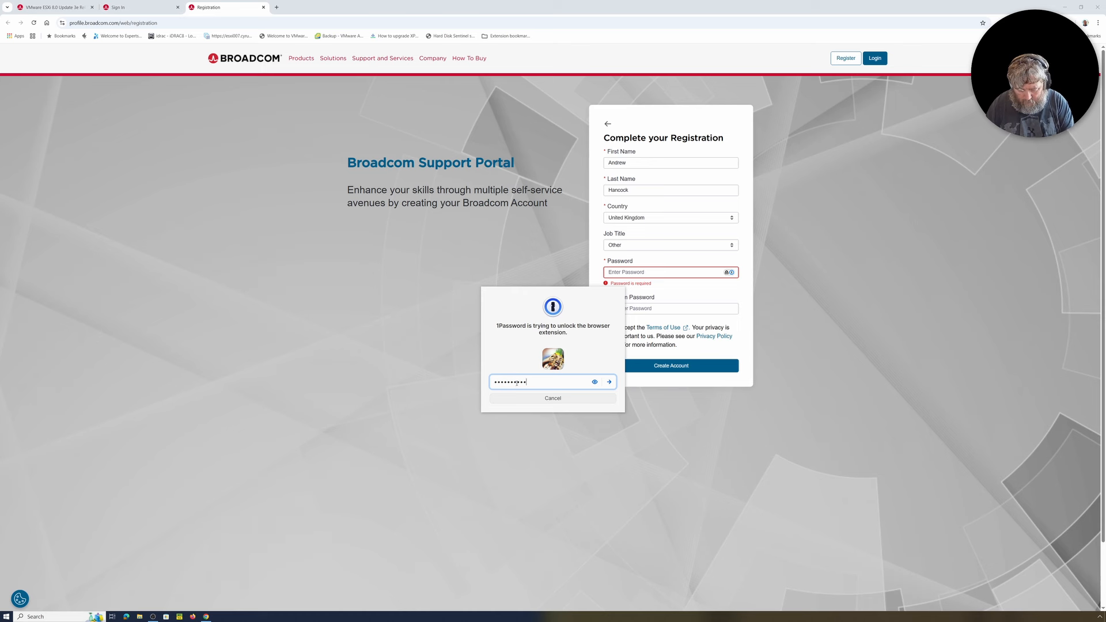
type("•")
key("Return")
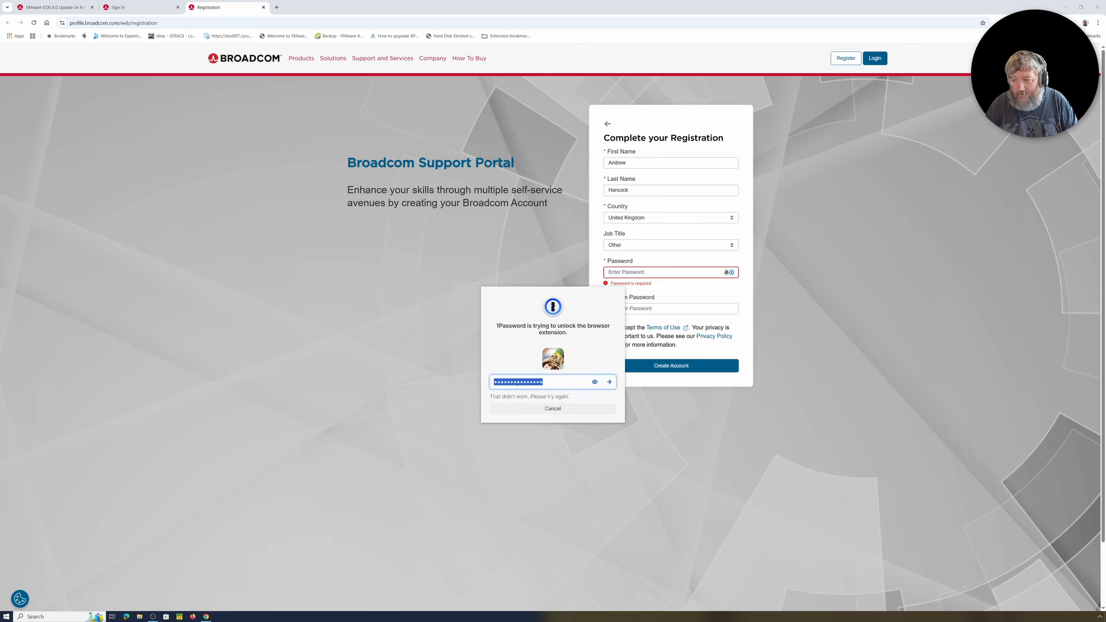
Unlock 1Password with its account password and fill both registration password fields with the suggested password.
key("BackSpace")
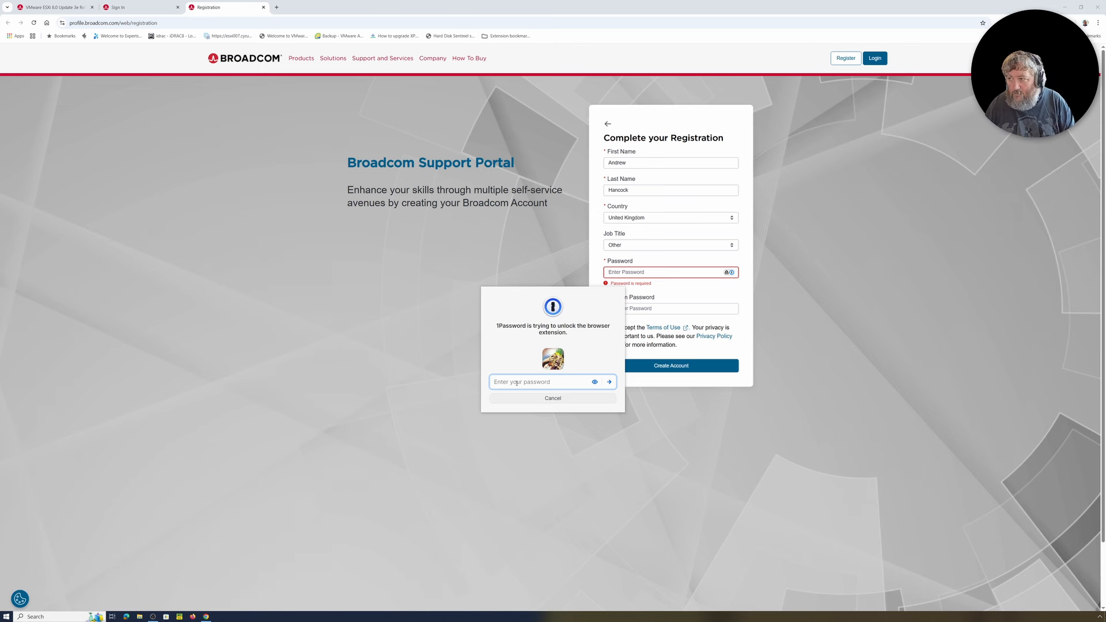
type("••••")
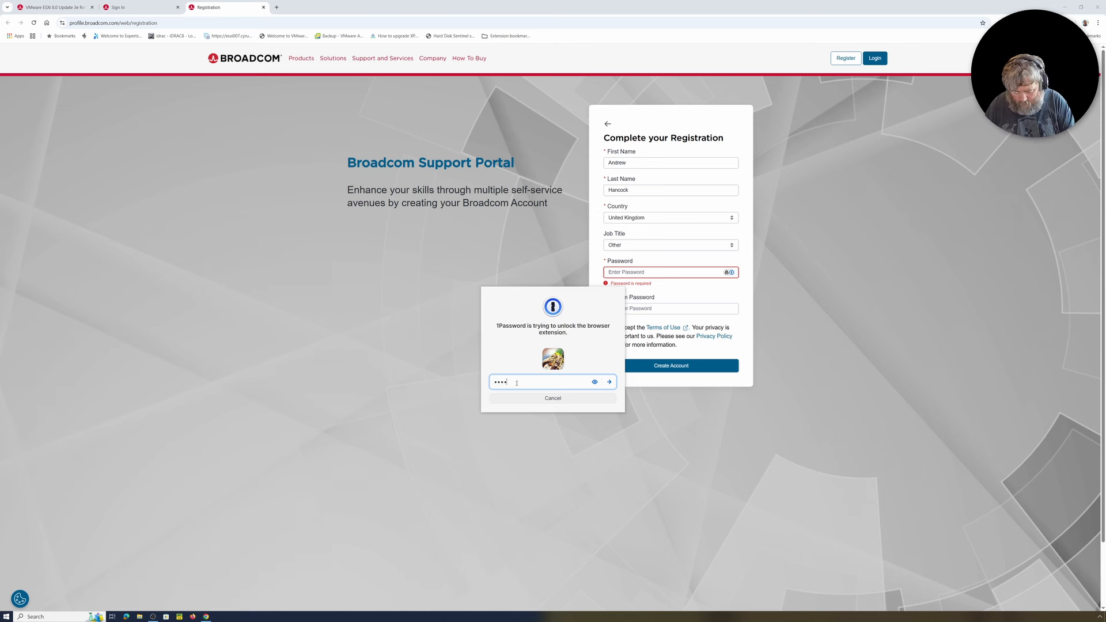
type("••••••••")
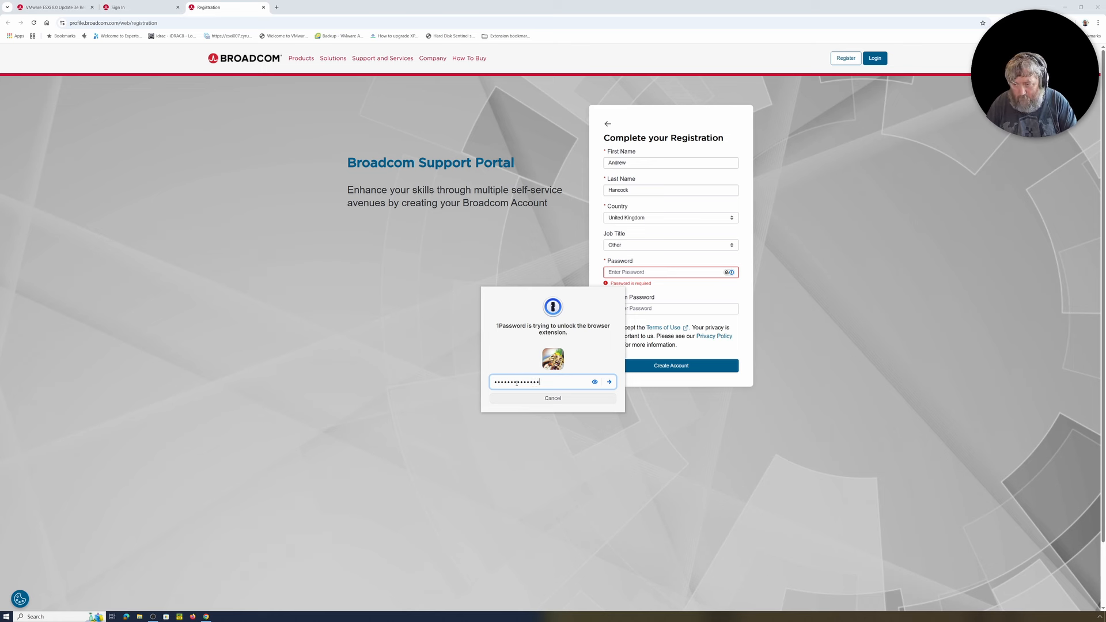
key("Return")
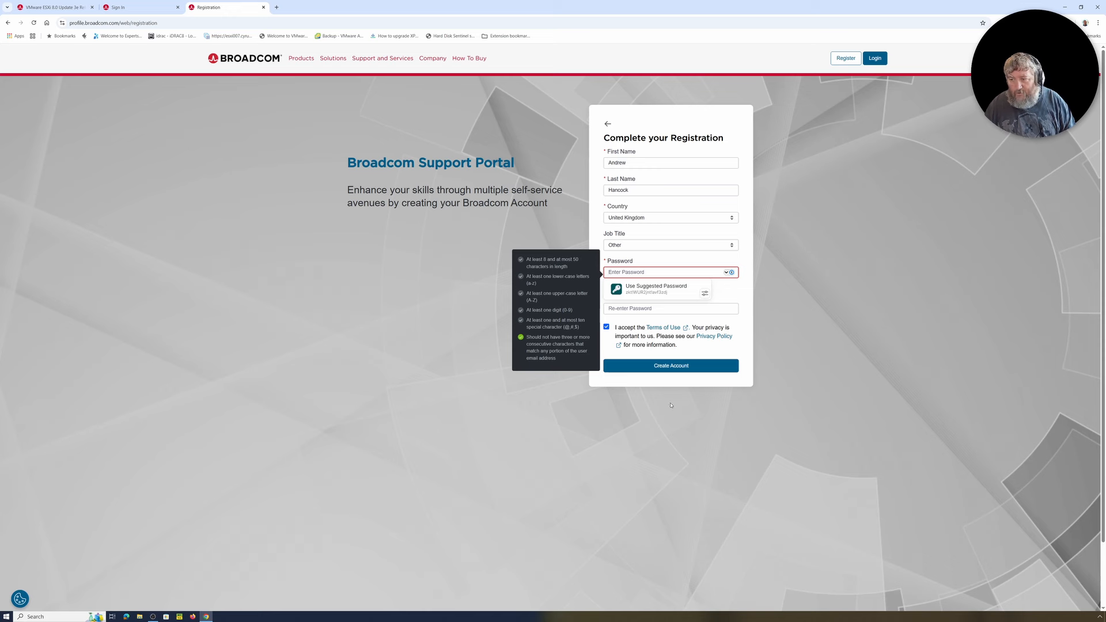
left_click(658, 289)
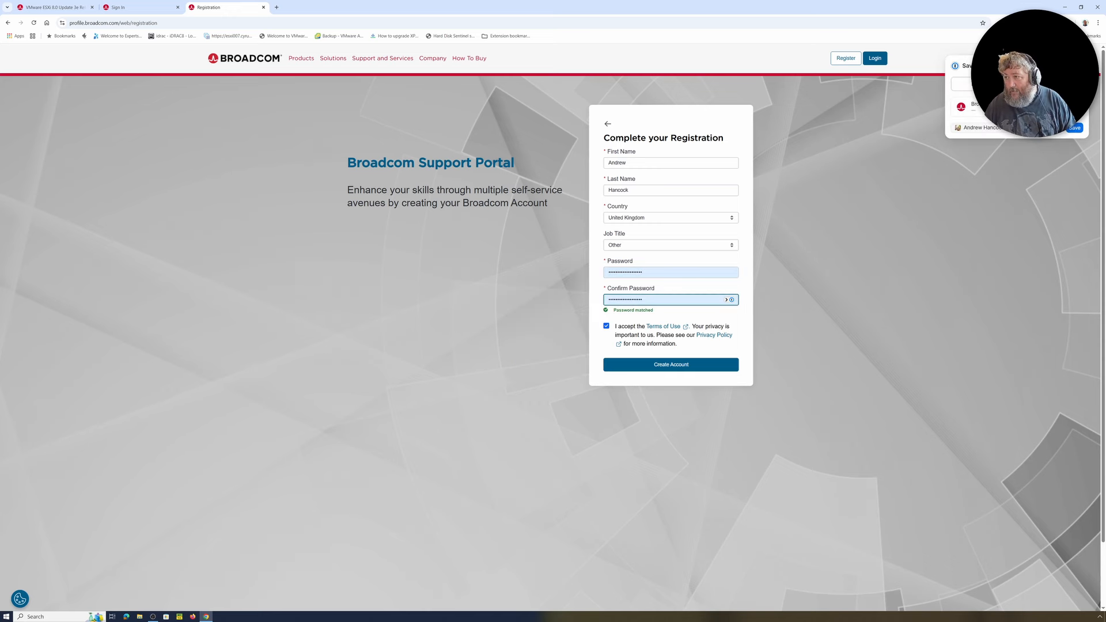
Save the new login in 1Password as "Broadcom Honey" with the registered account e-mail as its username.
left_click(1073, 107)
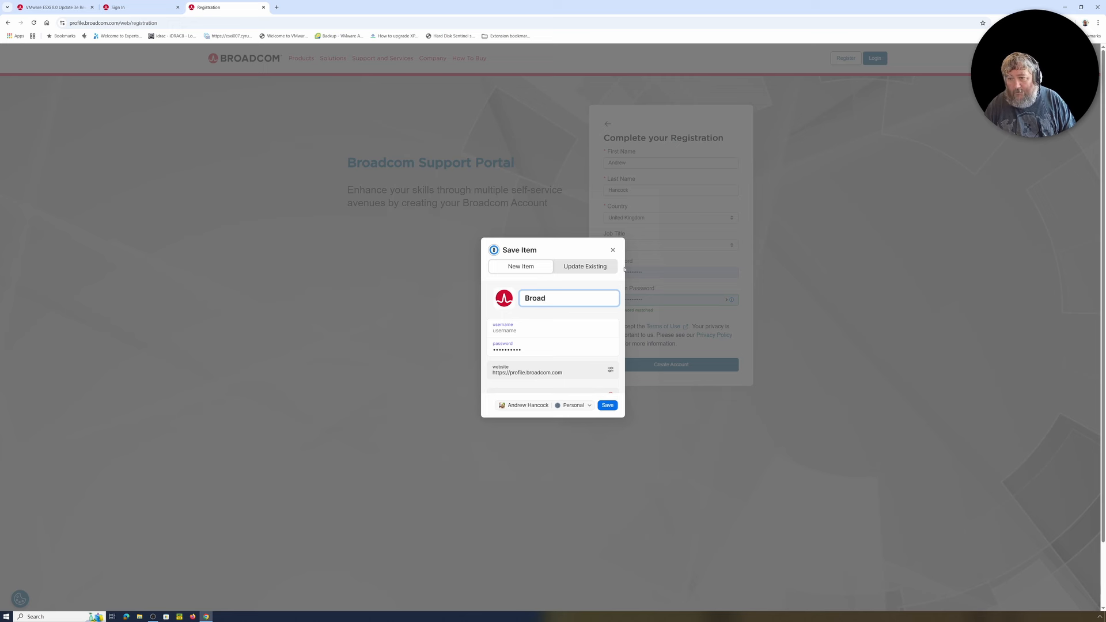
type("Broadcom")
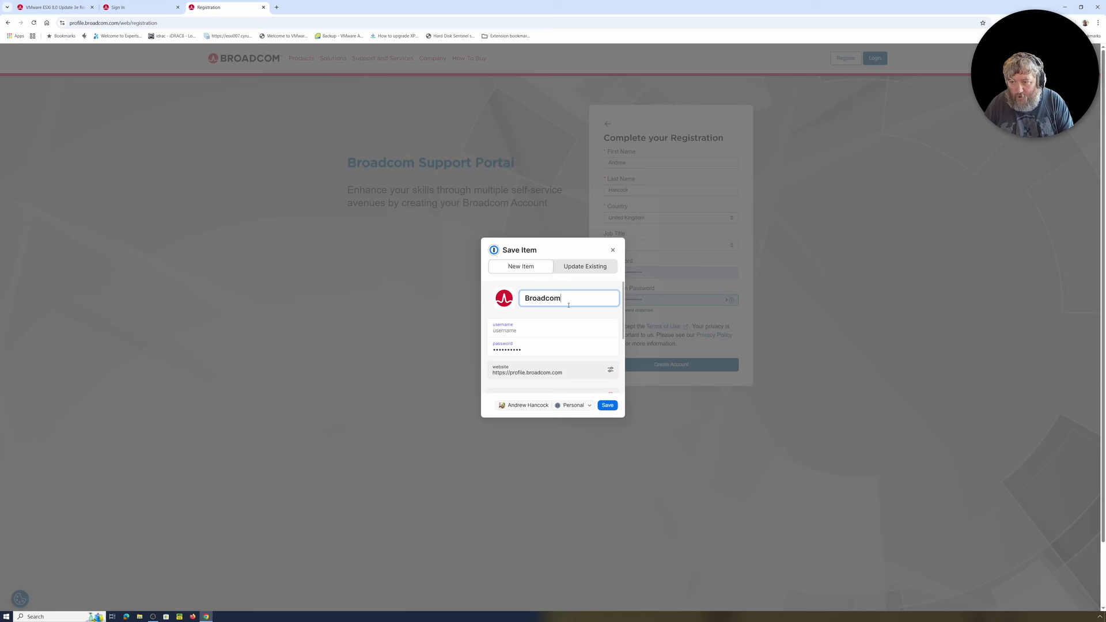
type(" Honey")
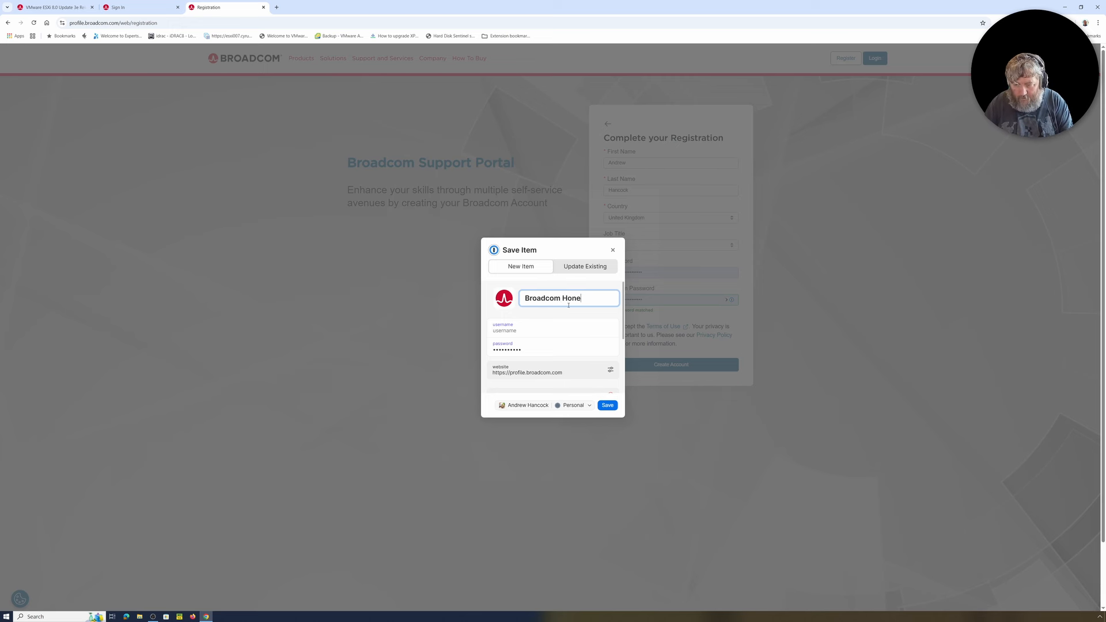
left_click(540, 330)
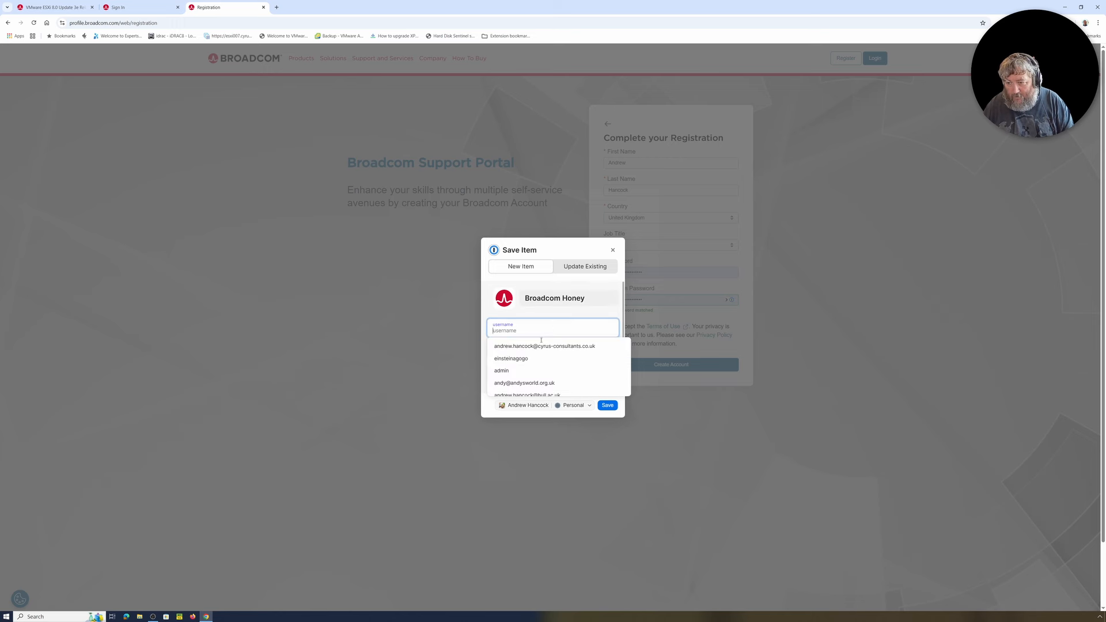
scroll(555, 364, "down", 2)
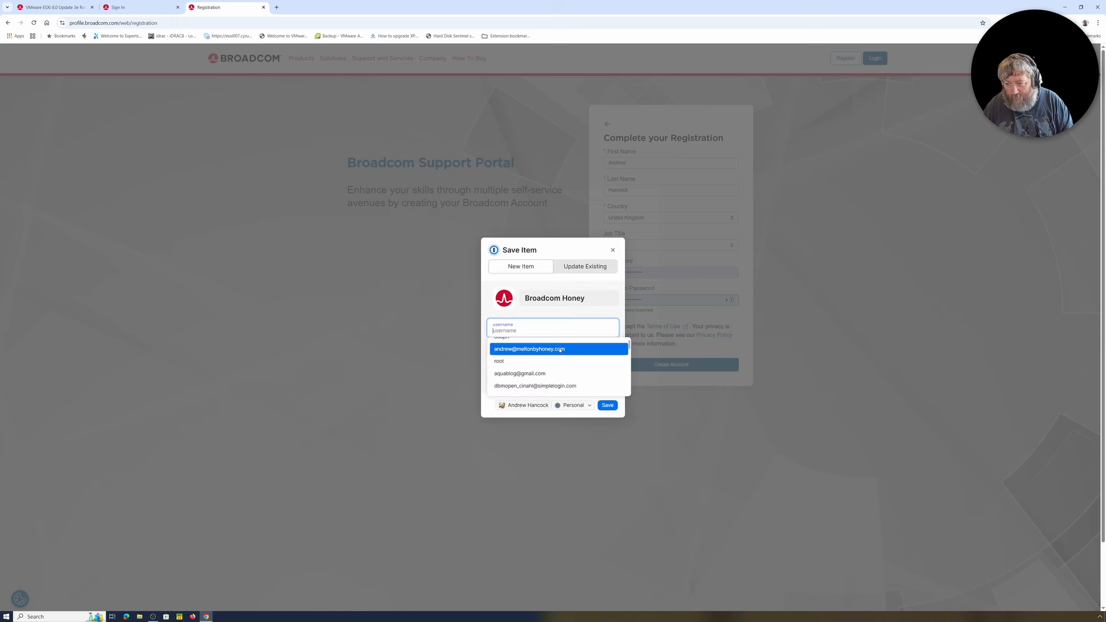
left_click(555, 349)
left_click(608, 404)
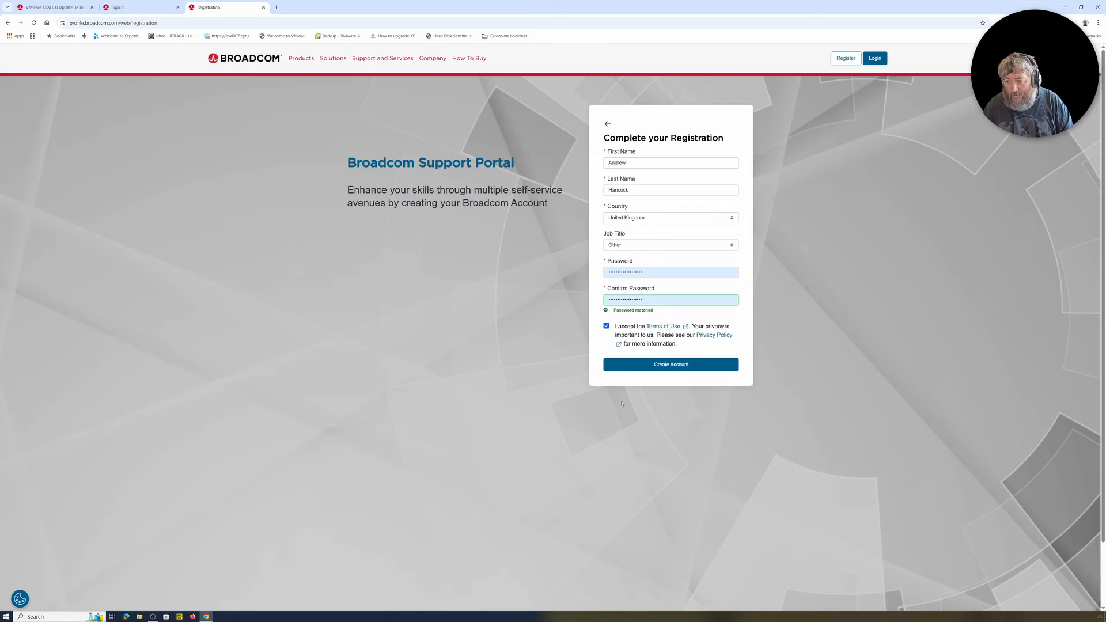
Create the Broadcom account and choose to build the profile.
left_click(669, 369)
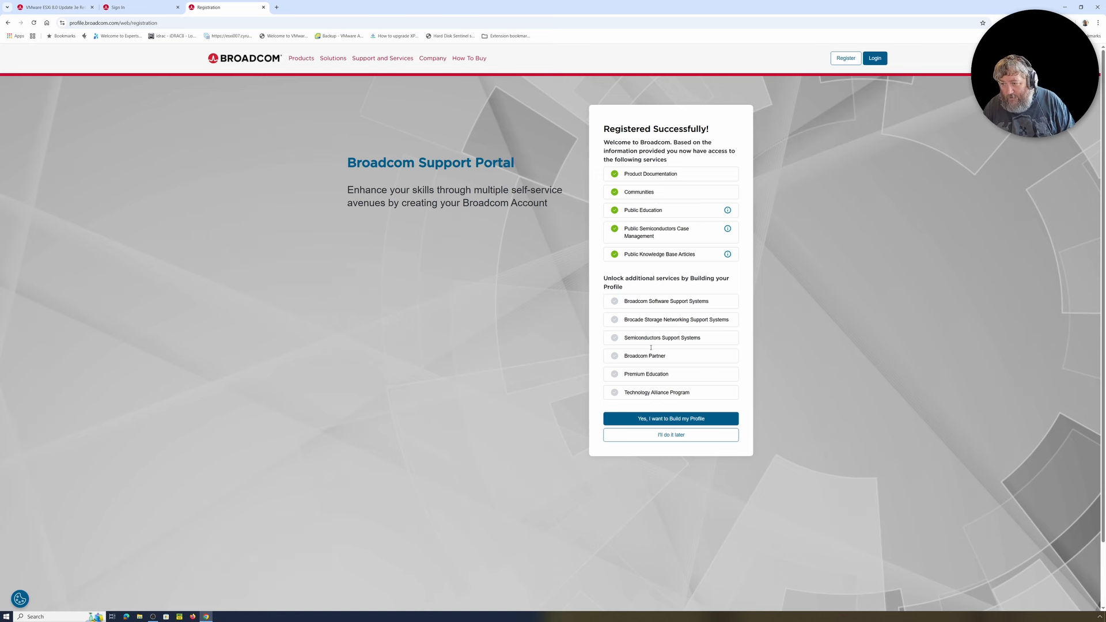
left_click(671, 419)
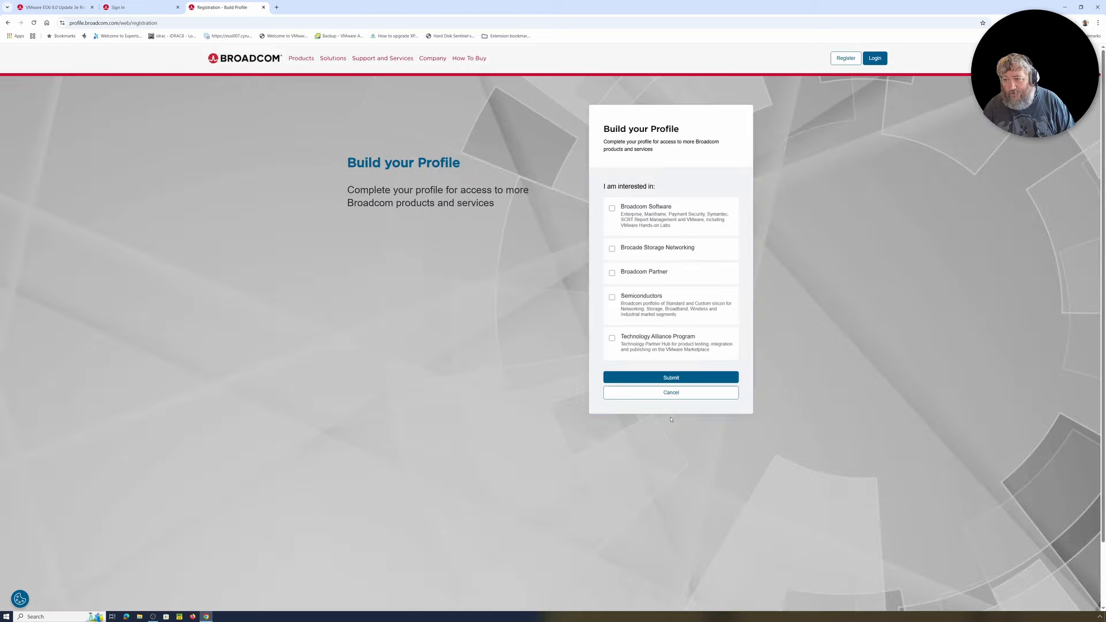
Select Broadcom Software with VMware Hands-on Labs Access as the profile interest and try to submit the profile.
left_click(614, 209)
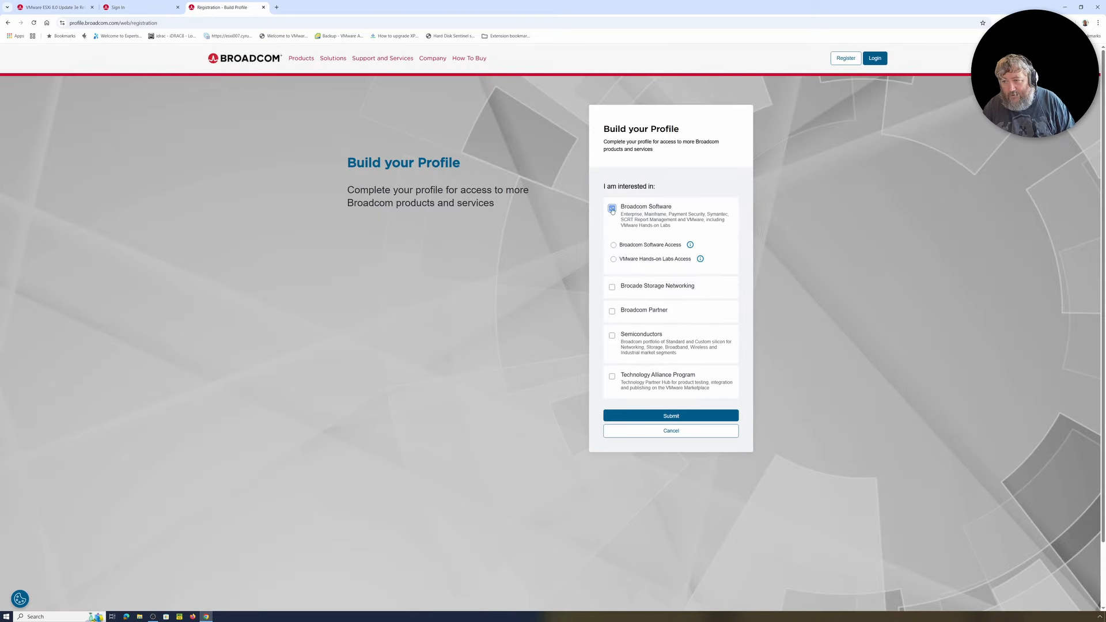
left_click(628, 247)
left_click(625, 260)
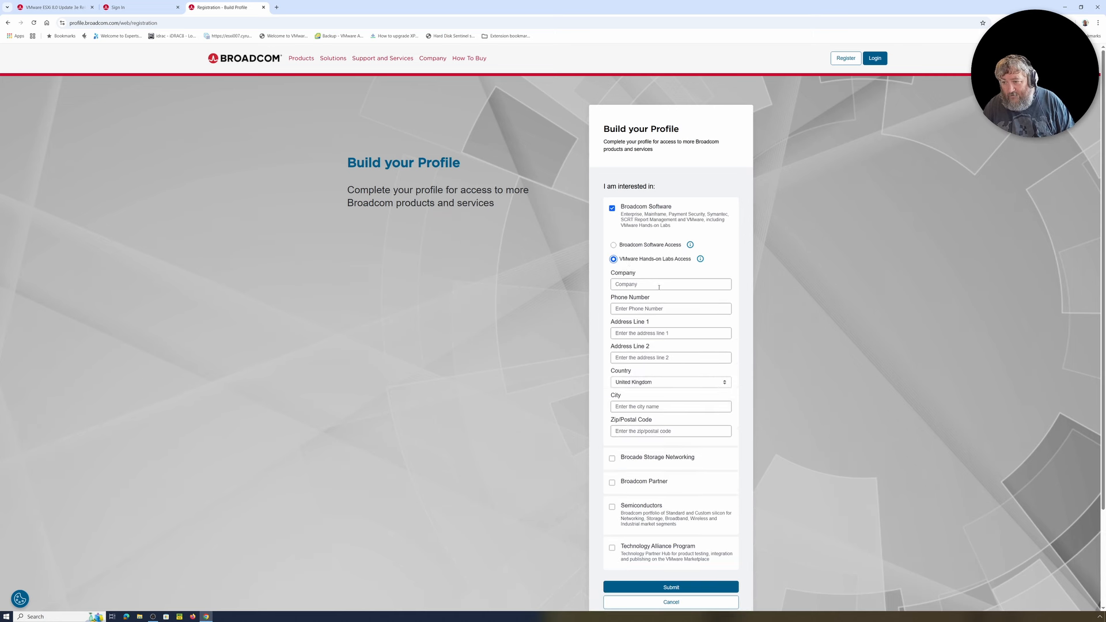
scroll(659, 287, "down", 2)
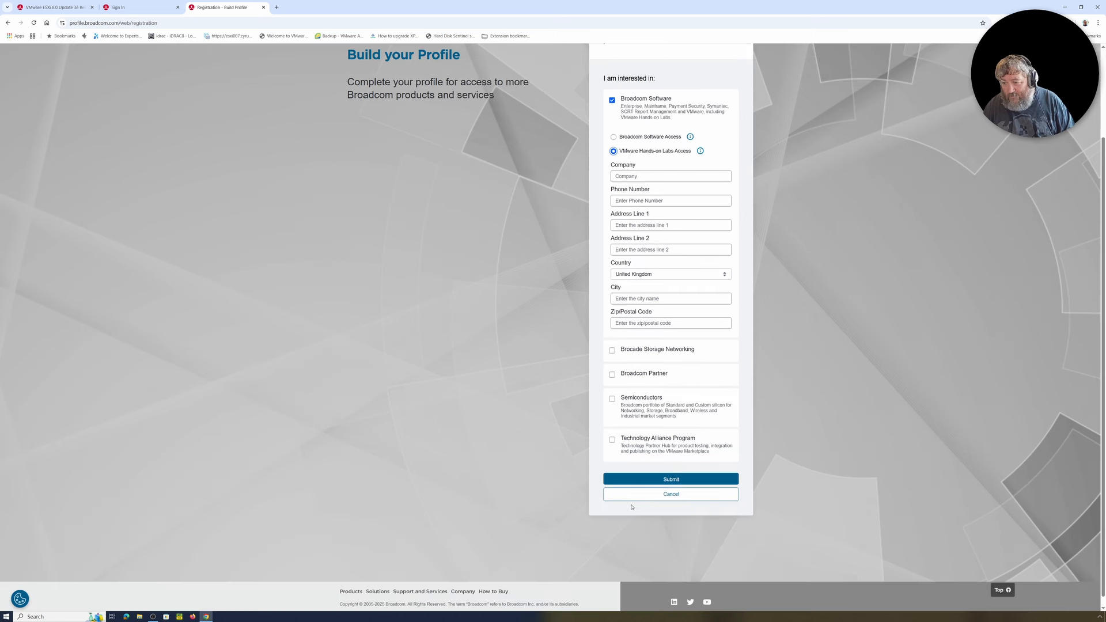
left_click(673, 480)
Enter Meltonby Honey as the company and fill in the contact's phone number on the profile form.
left_click(629, 176)
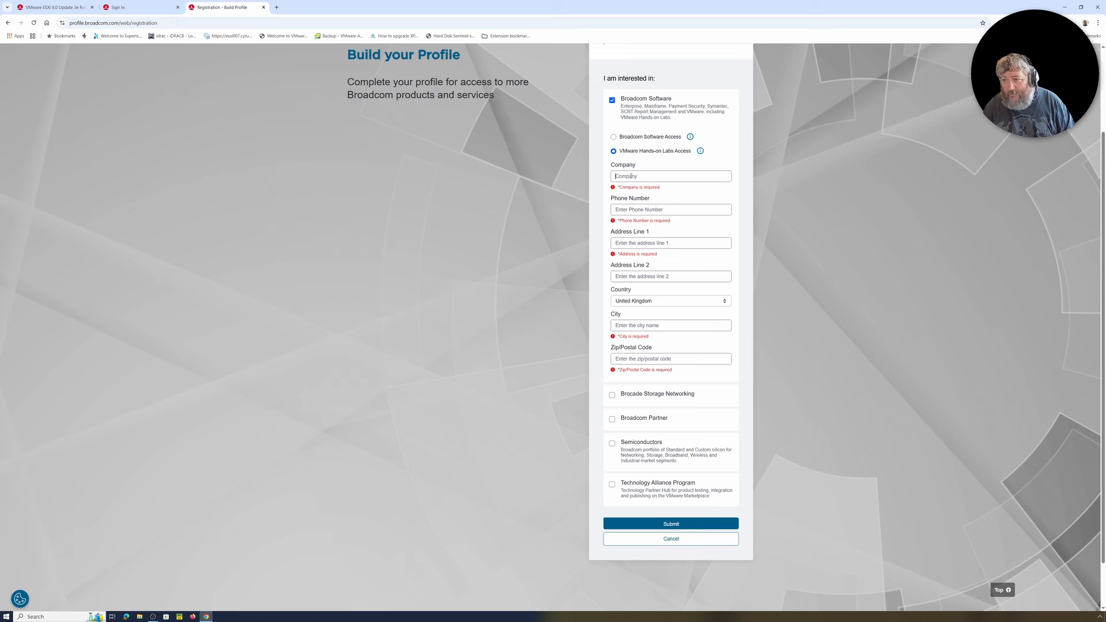
type("Melto")
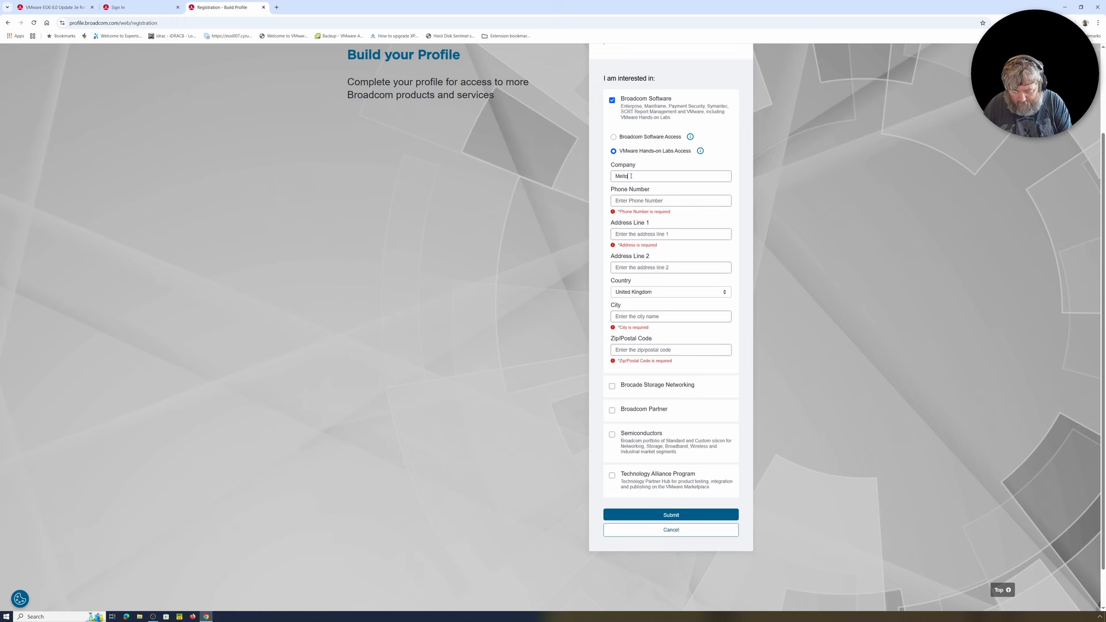
type("nby HOney")
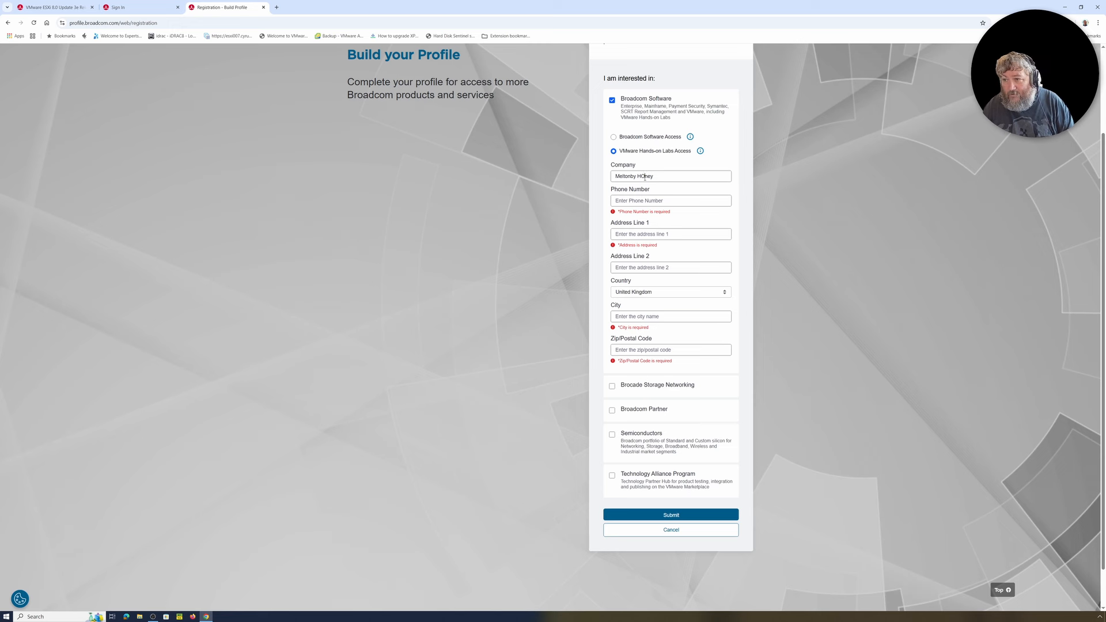
left_click(644, 176)
key("BackSpace")
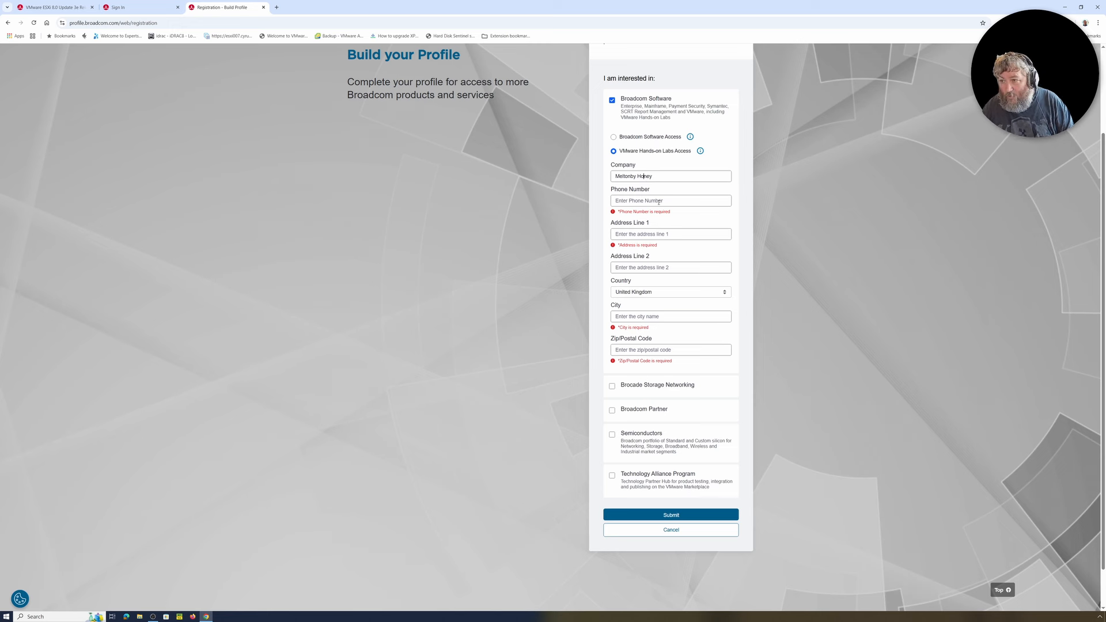
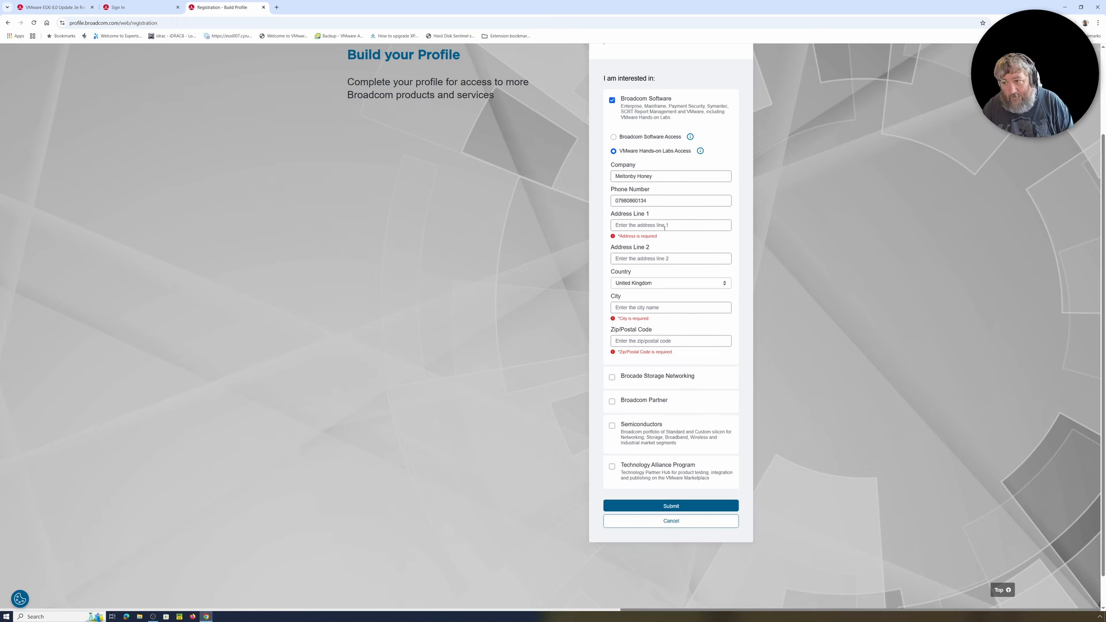
Fill in both address lines, the city and the postal code on the profile form.
left_click(668, 225)
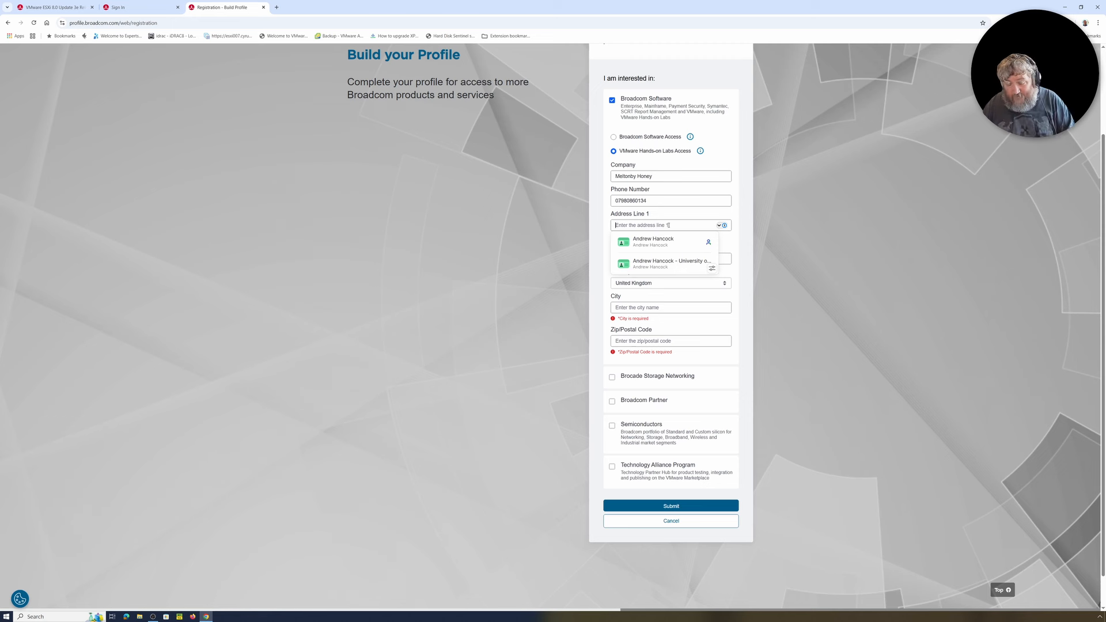
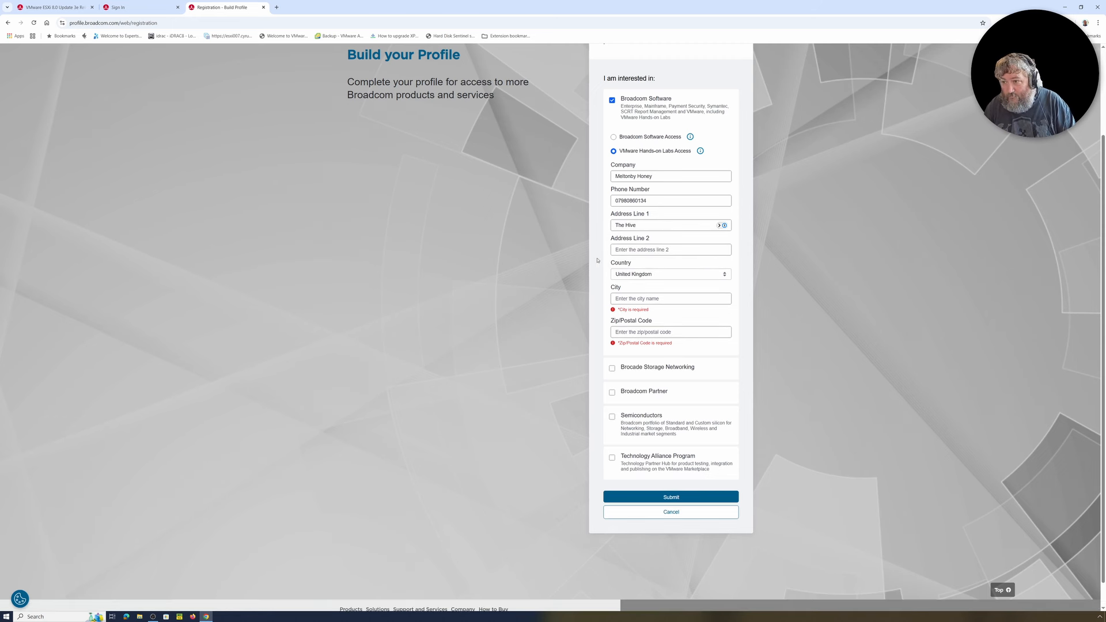
left_click(628, 252)
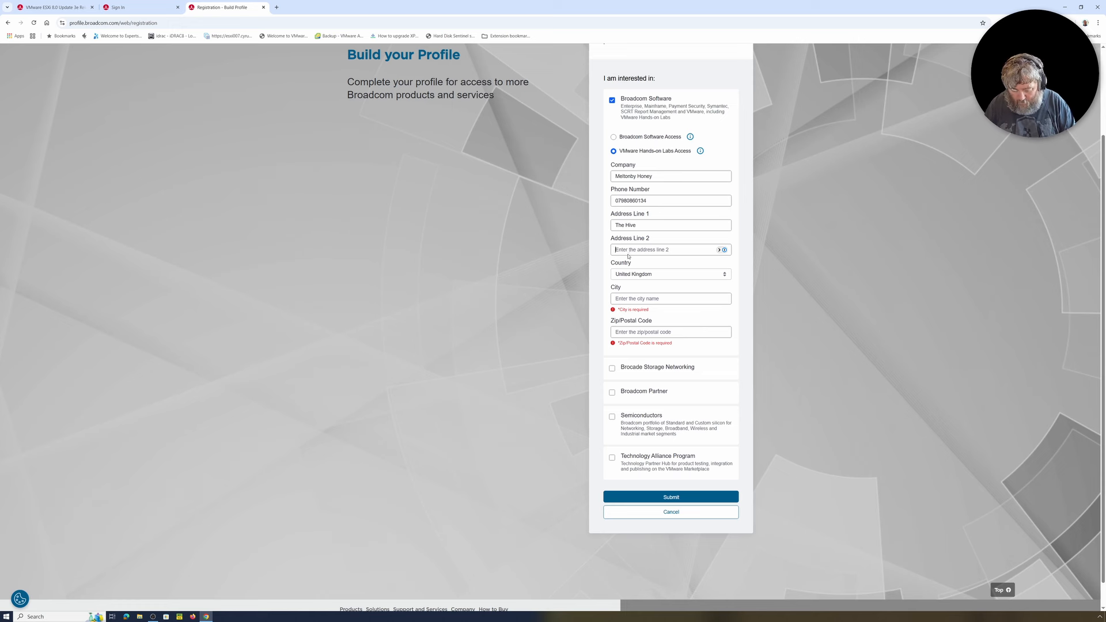
type("York")
left_click(863, 284)
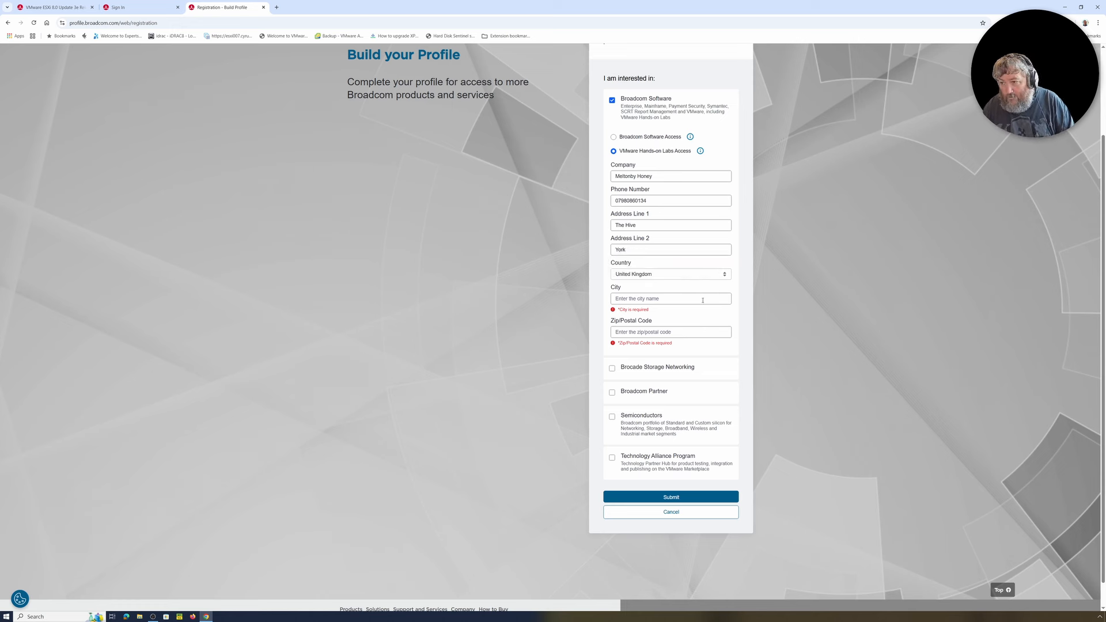
left_click(682, 298)
type("York")
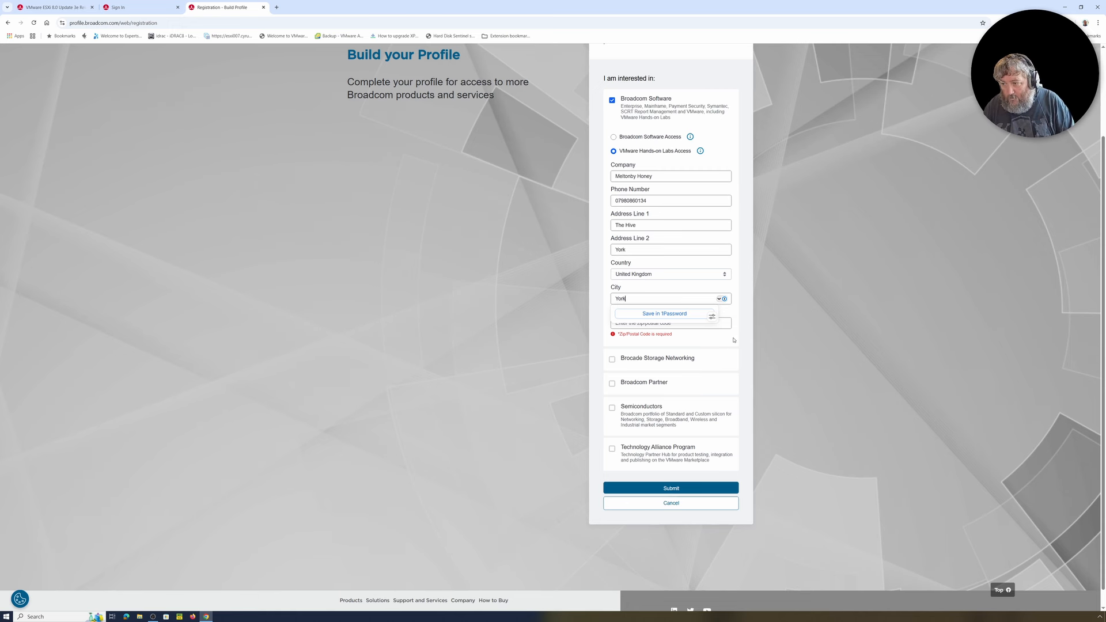
key("Tab")
type("YO1")
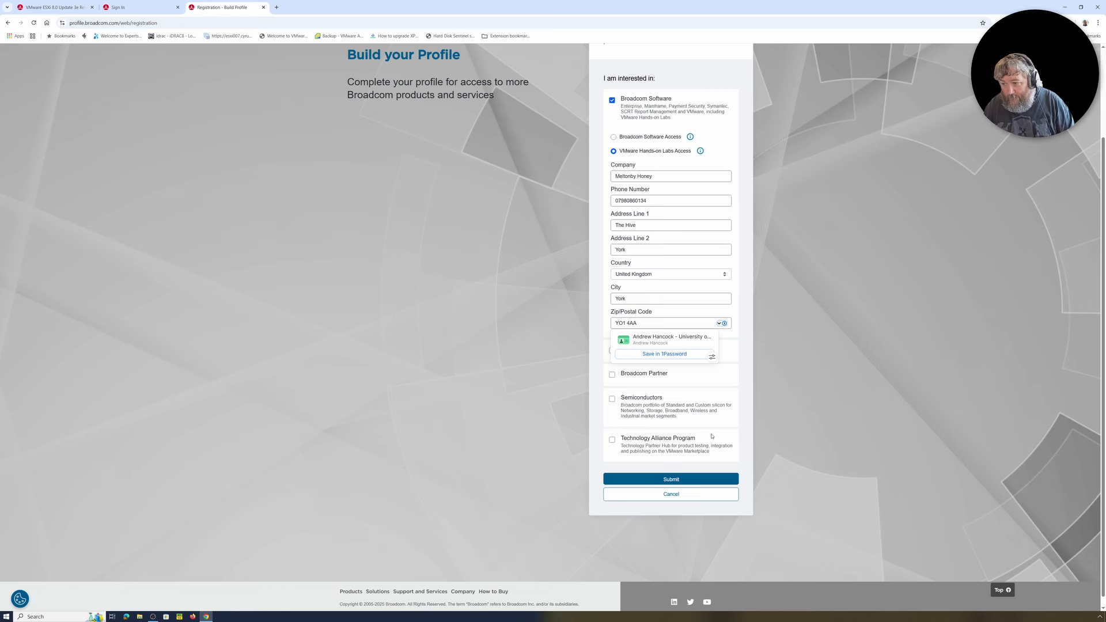
Submit the profile, confirm the previewed information and continue to the Broadcom Support Portal.
left_click(681, 477)
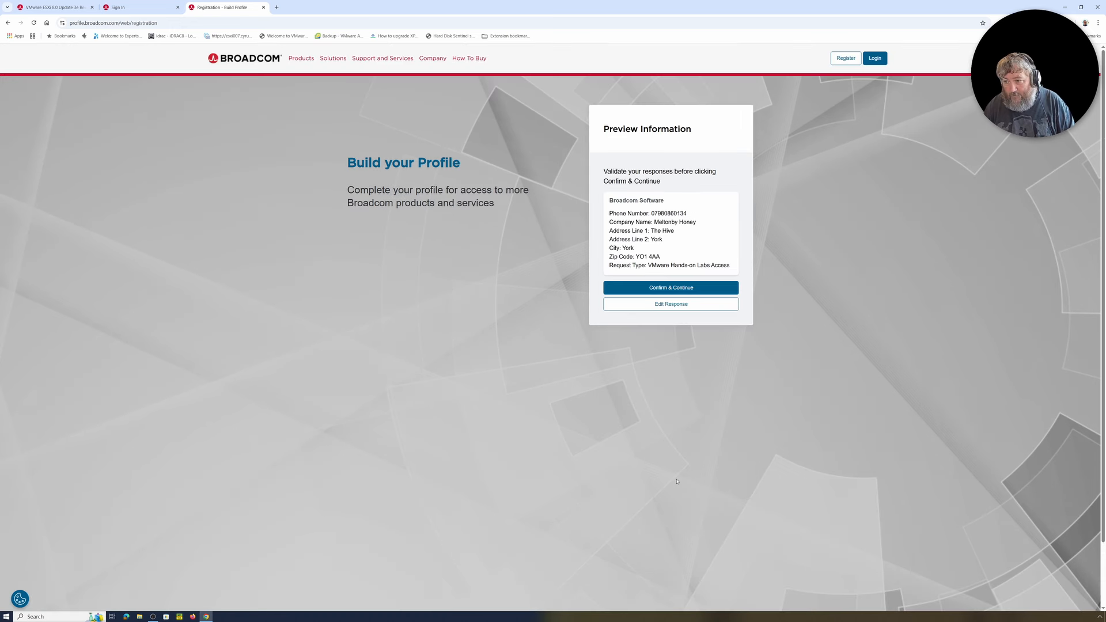
left_click(686, 292)
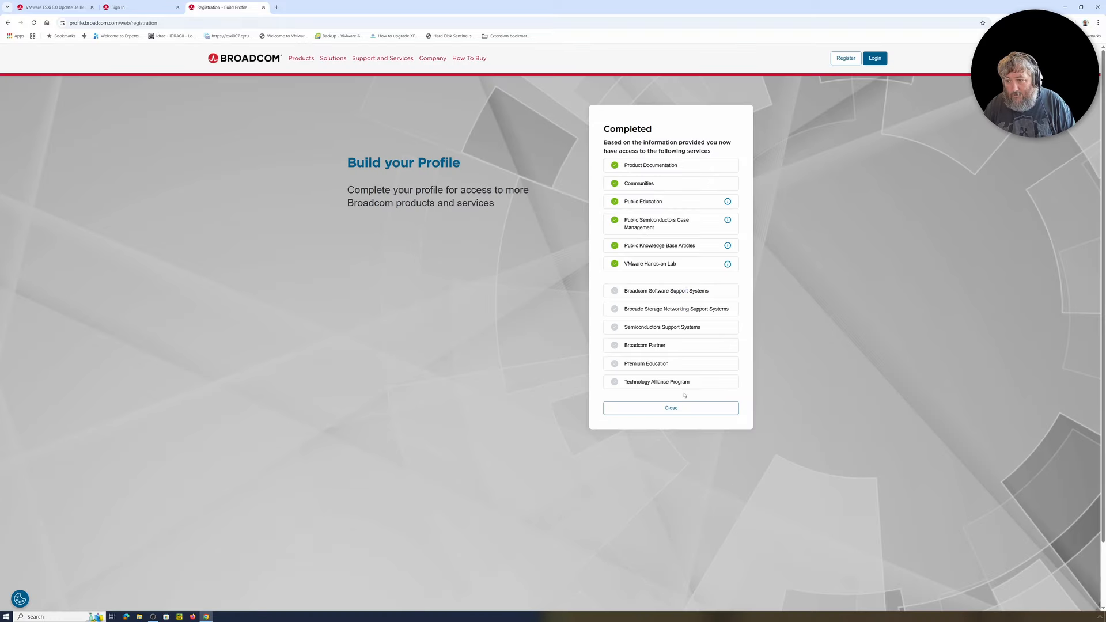
left_click(675, 409)
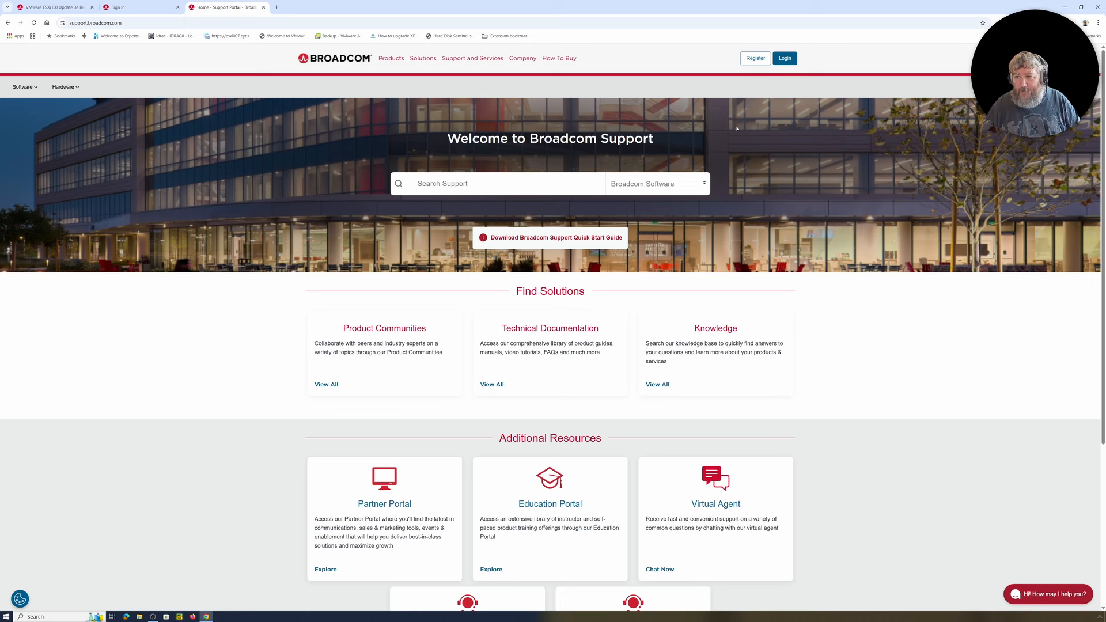
Log in to the Support Portal with the saved "Broadcom Honey" login.
left_click(785, 60)
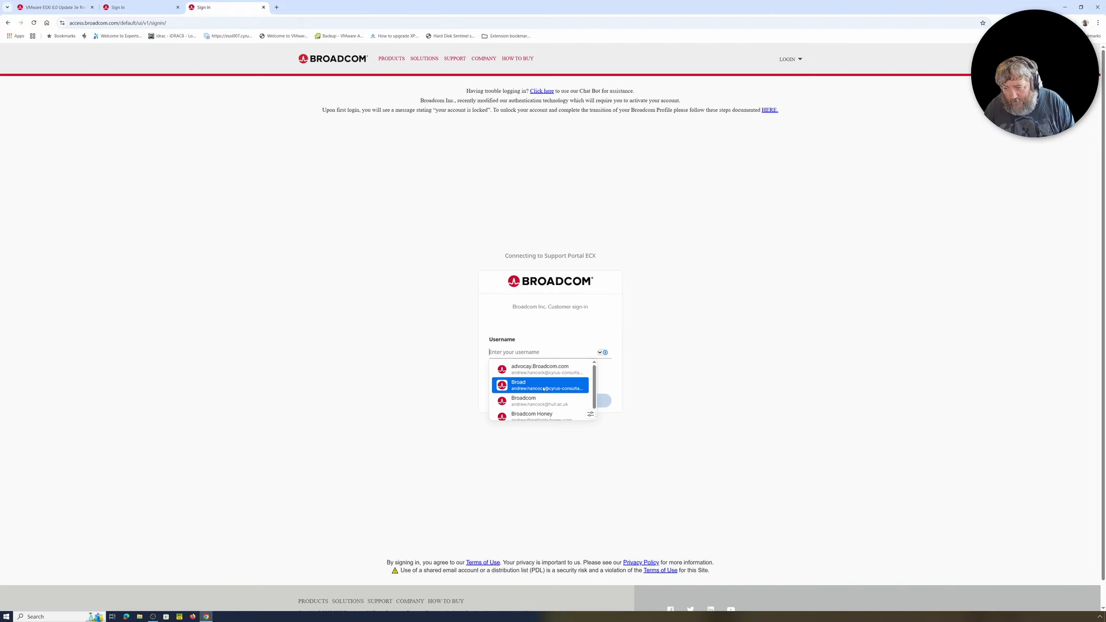
left_click(540, 405)
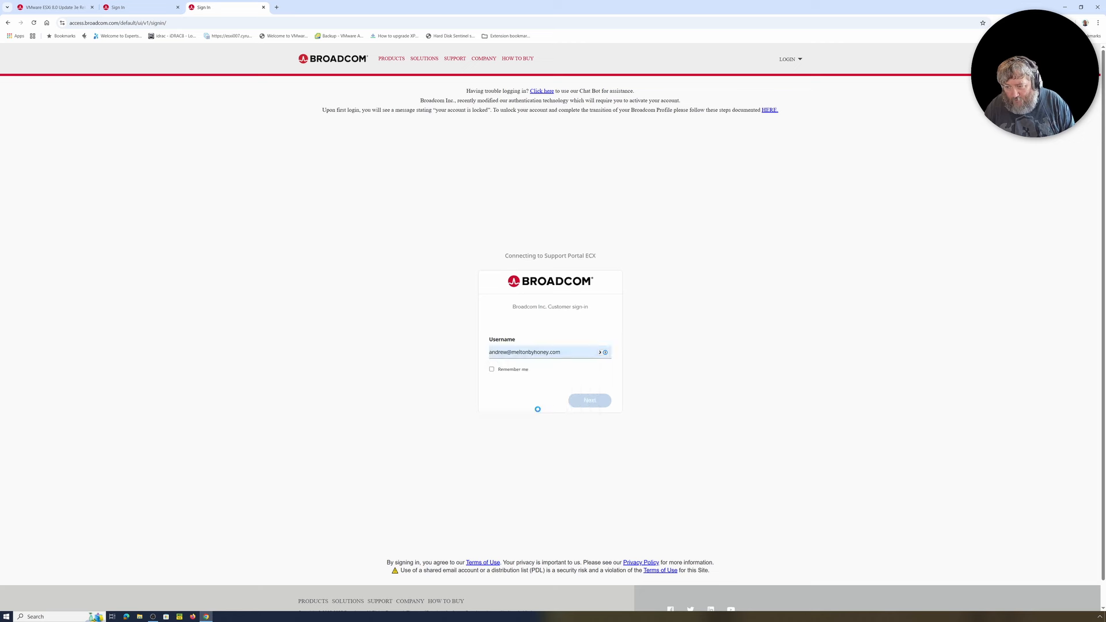
left_click(579, 404)
left_click(583, 399)
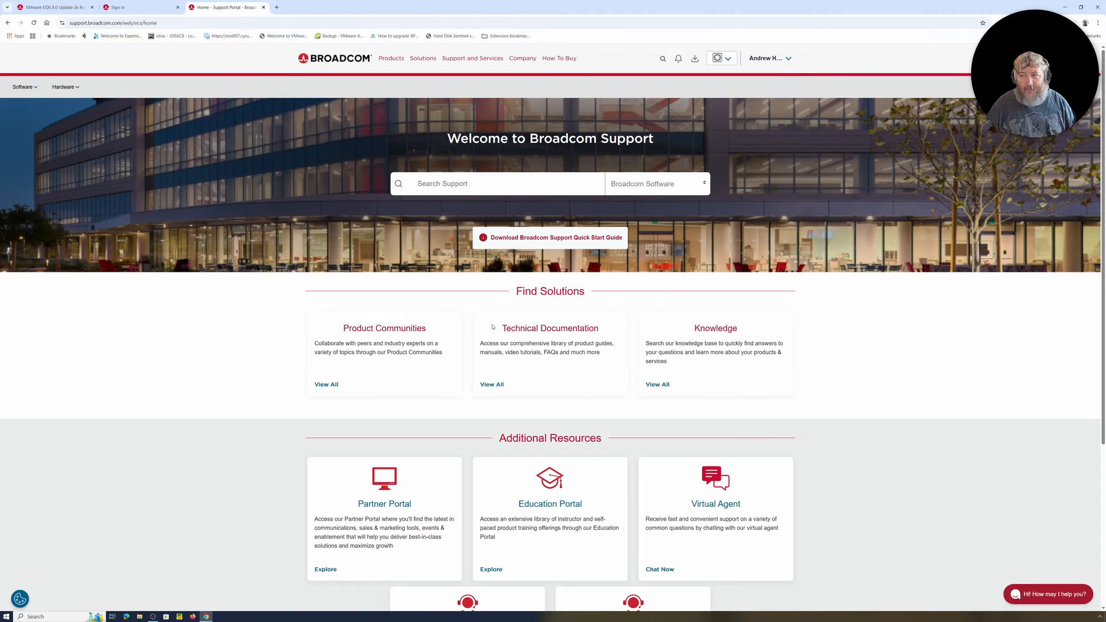
Switch the portal's product division to VMware Cloud Foundation.
left_click(695, 60)
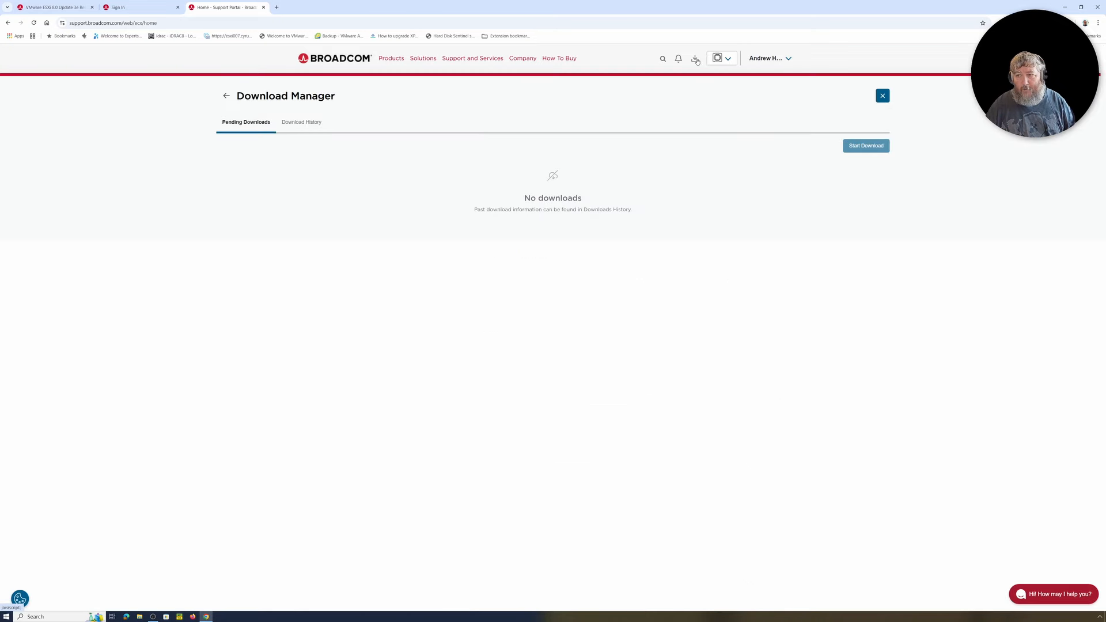
left_click(787, 59)
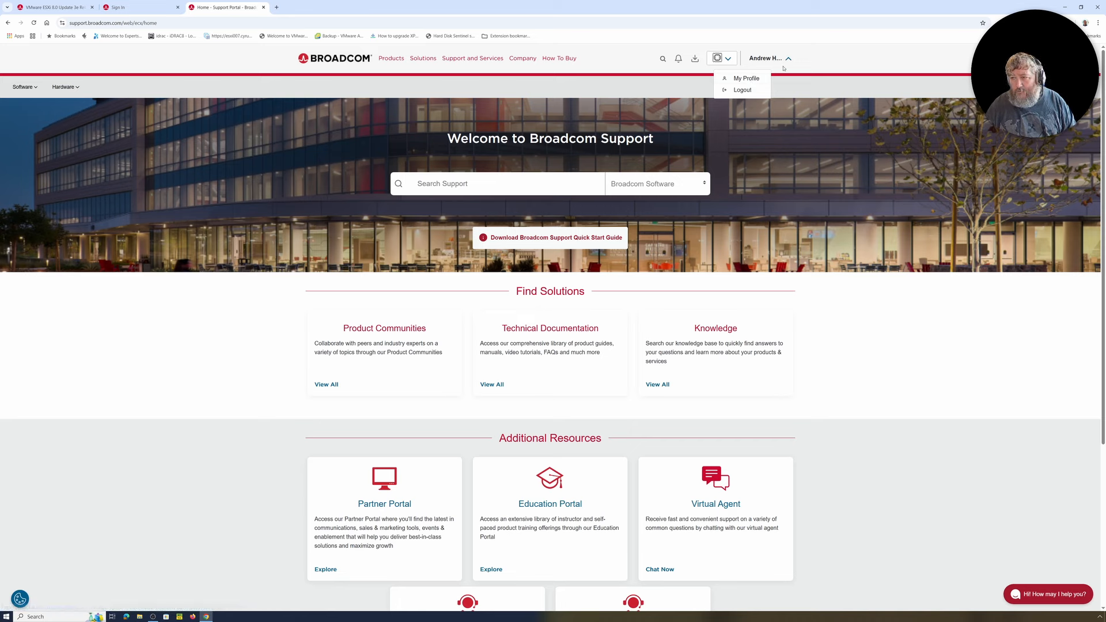
left_click(727, 59)
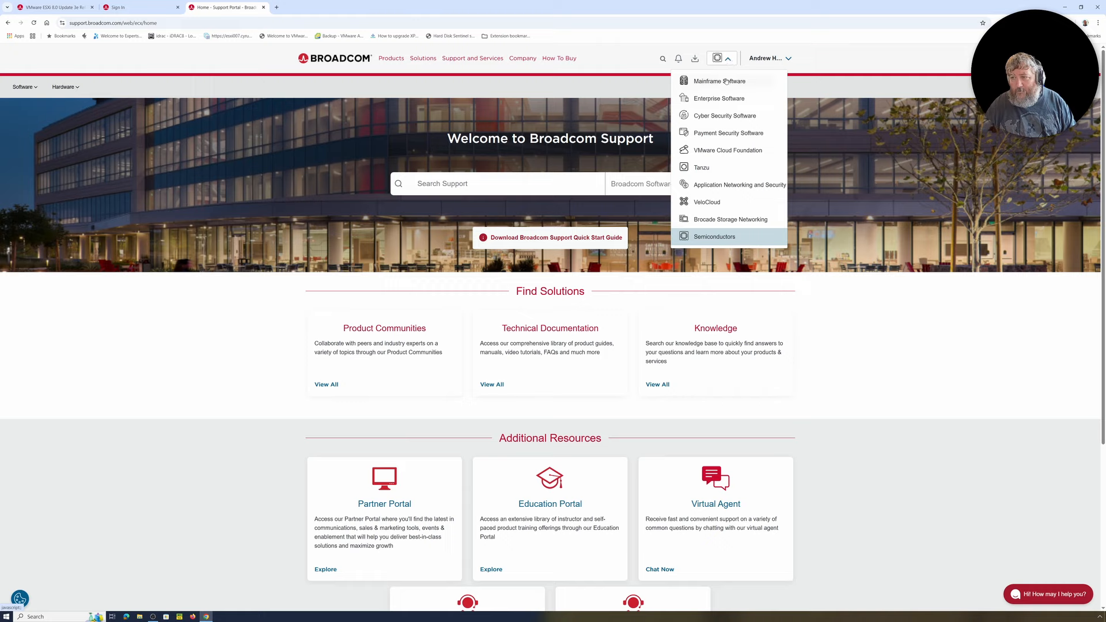
left_click(723, 152)
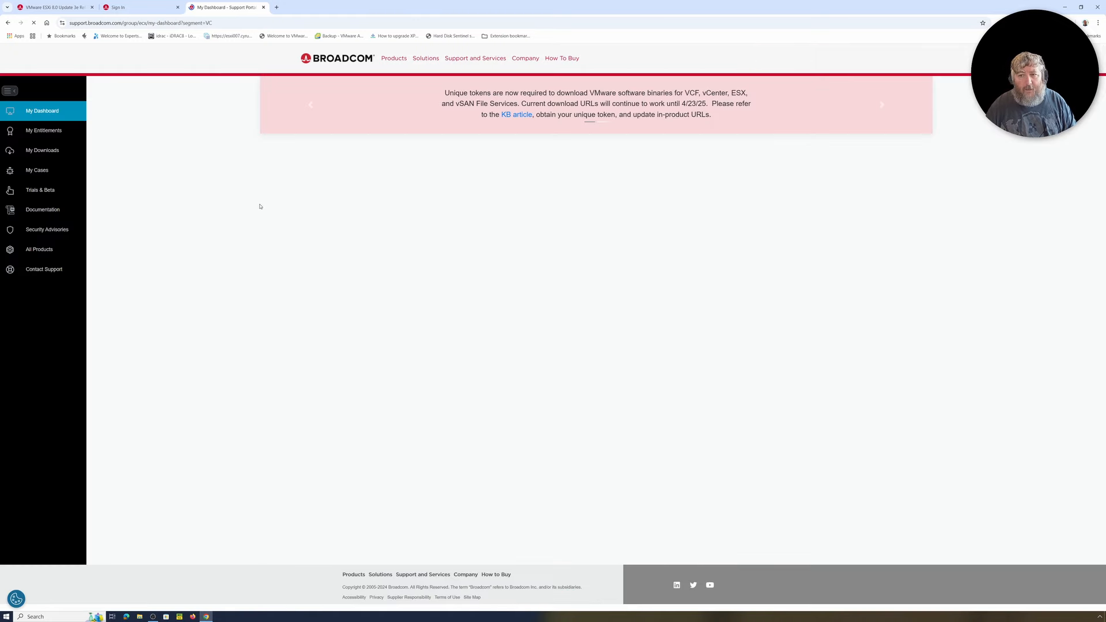
Open the 8.0U3e release of VMware vSphere Hypervisor from the free software downloads under My Downloads.
left_click(55, 152)
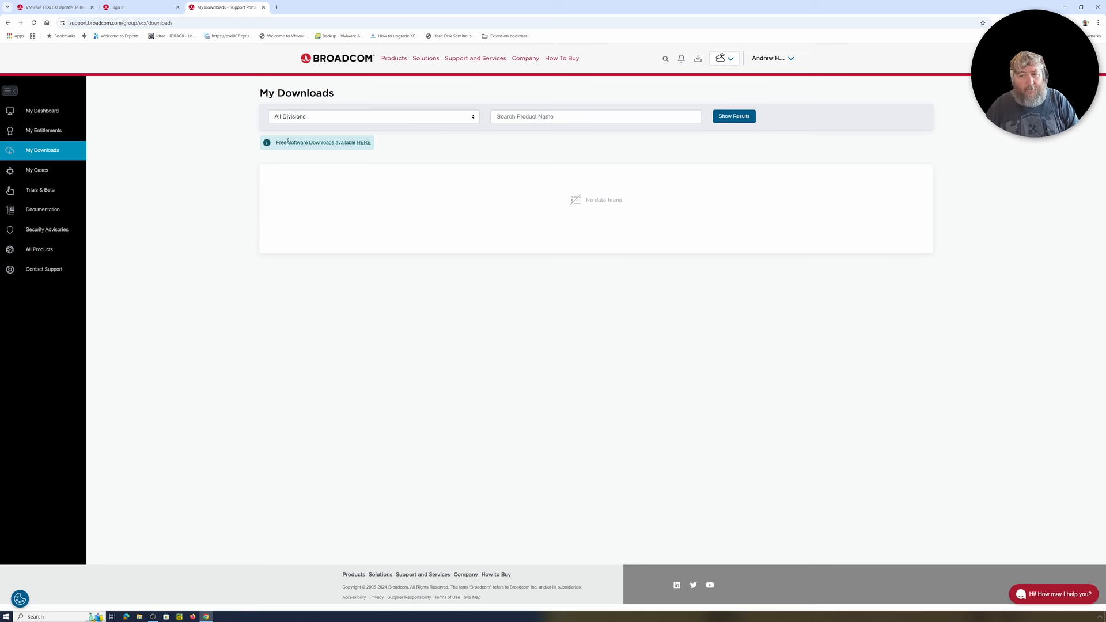
left_click(367, 145)
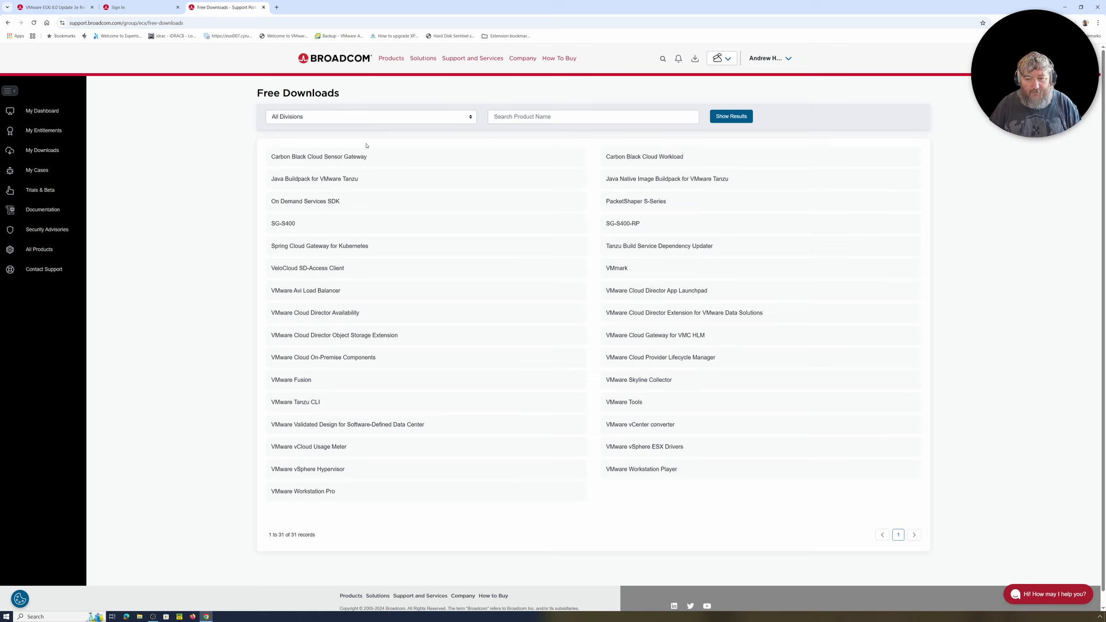
left_click(296, 474)
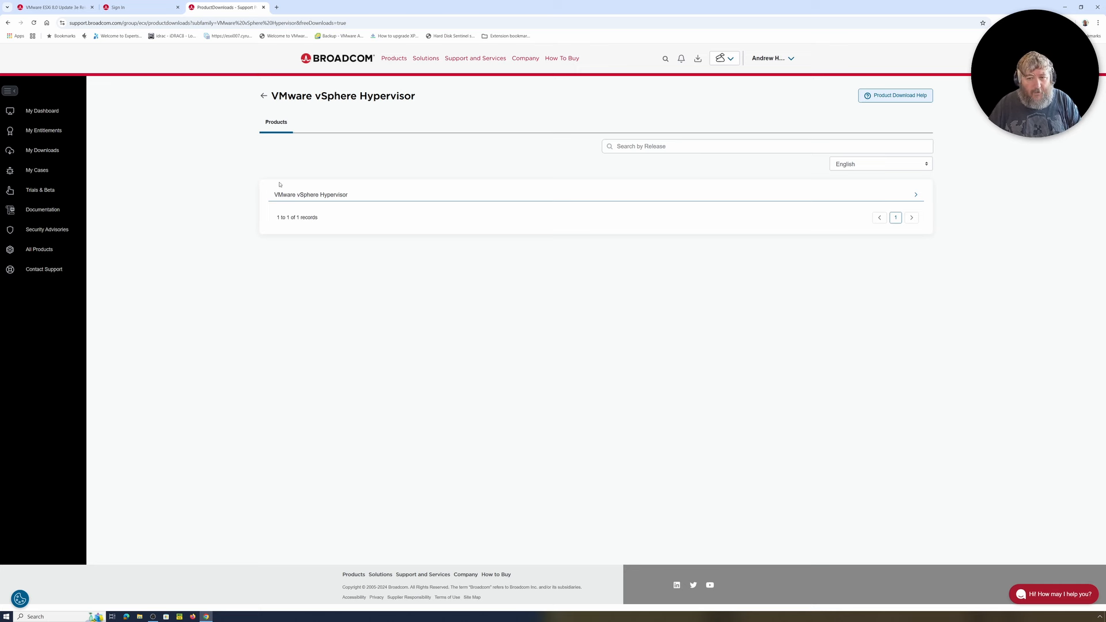
left_click(917, 196)
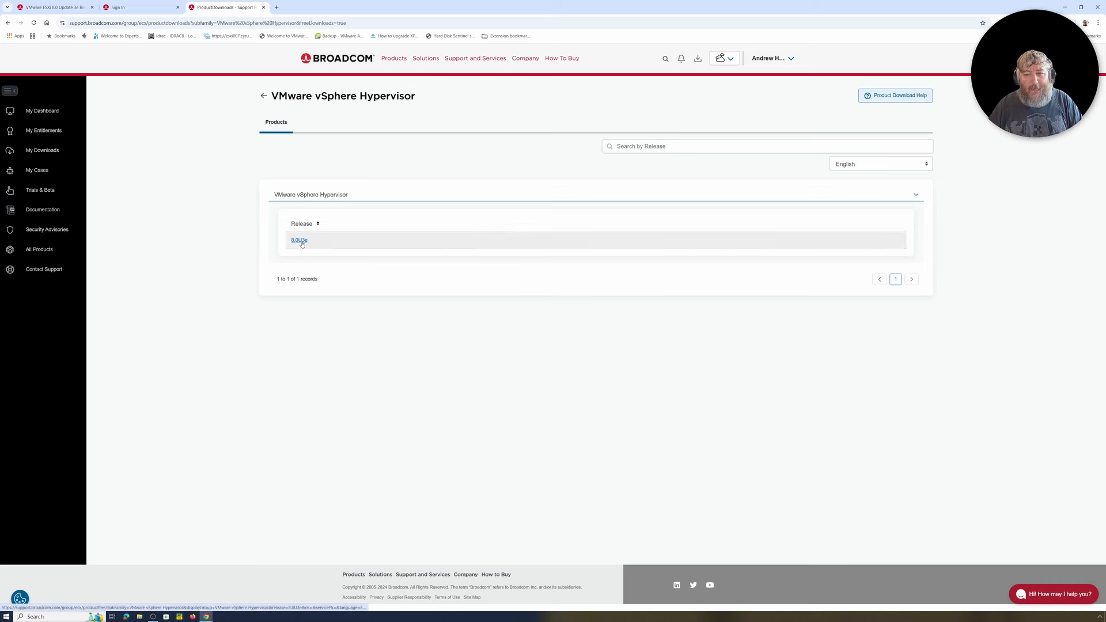
left_click(300, 242)
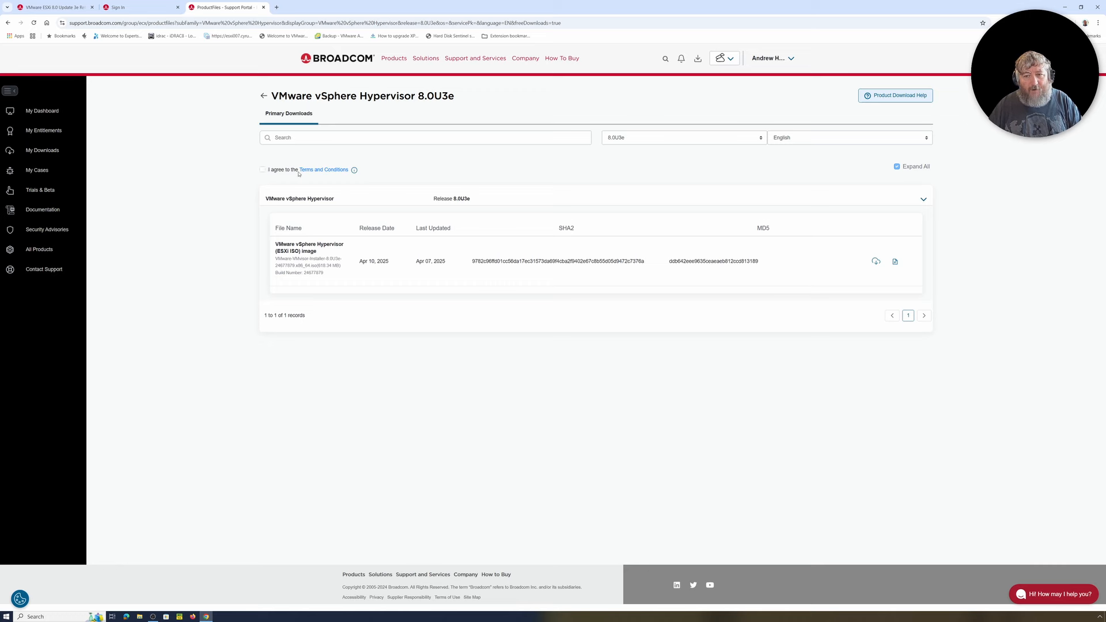
Agree to the Terms and Conditions, request the ESXi ISO image download and proceed to the additional verification.
left_click(262, 170)
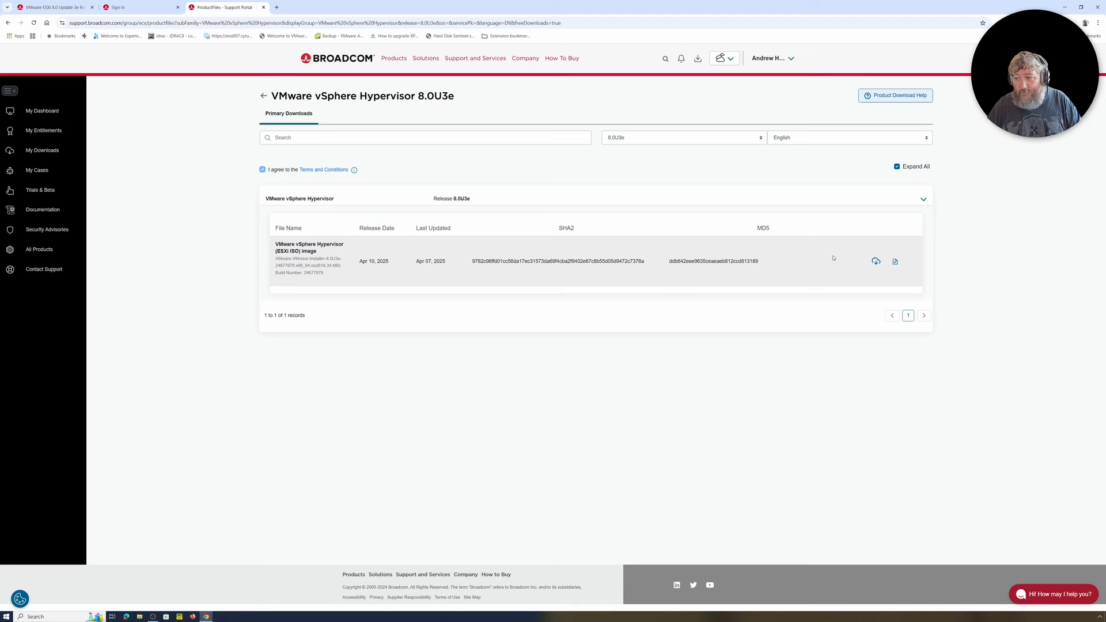
left_click(876, 262)
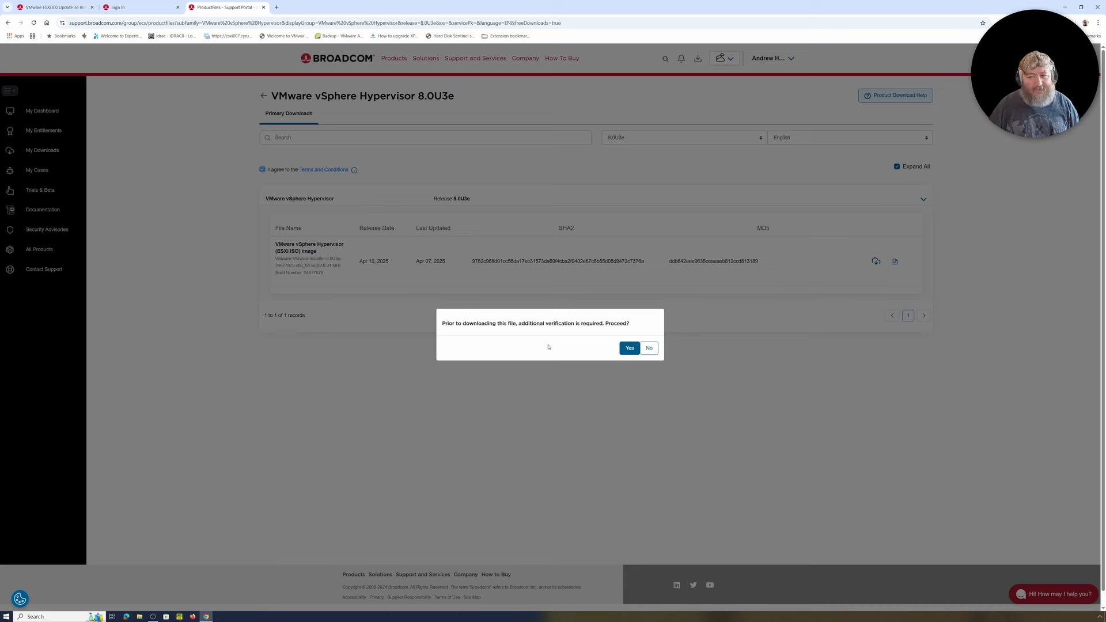
left_click(629, 350)
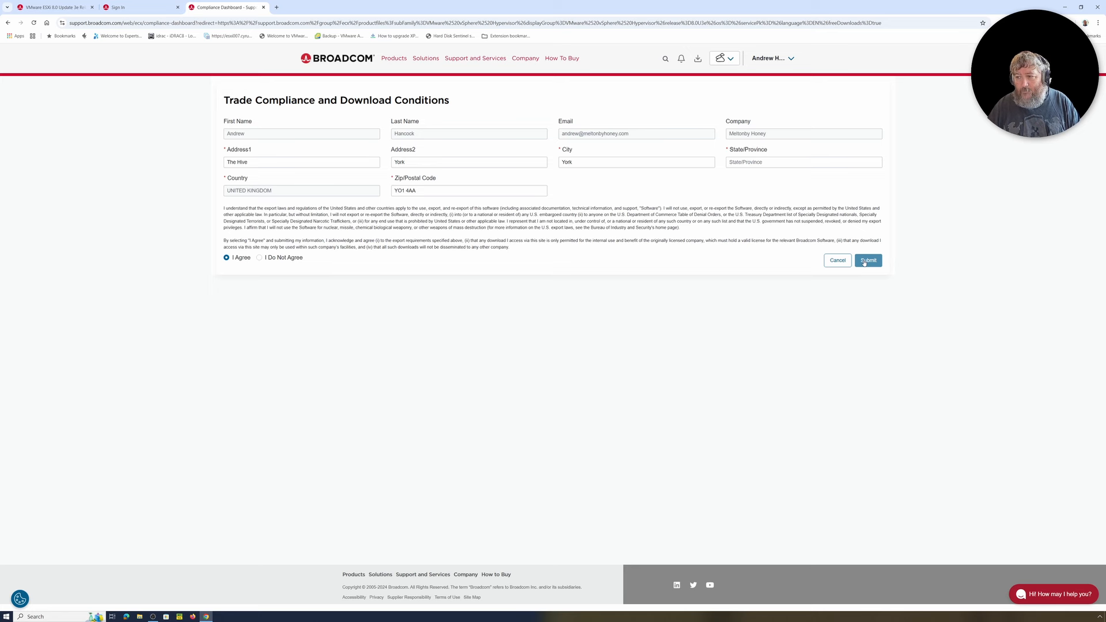
Complete the Trade Compliance and Download Conditions form with the state/province, keeping I Agree selected, and submit it.
left_click(864, 263)
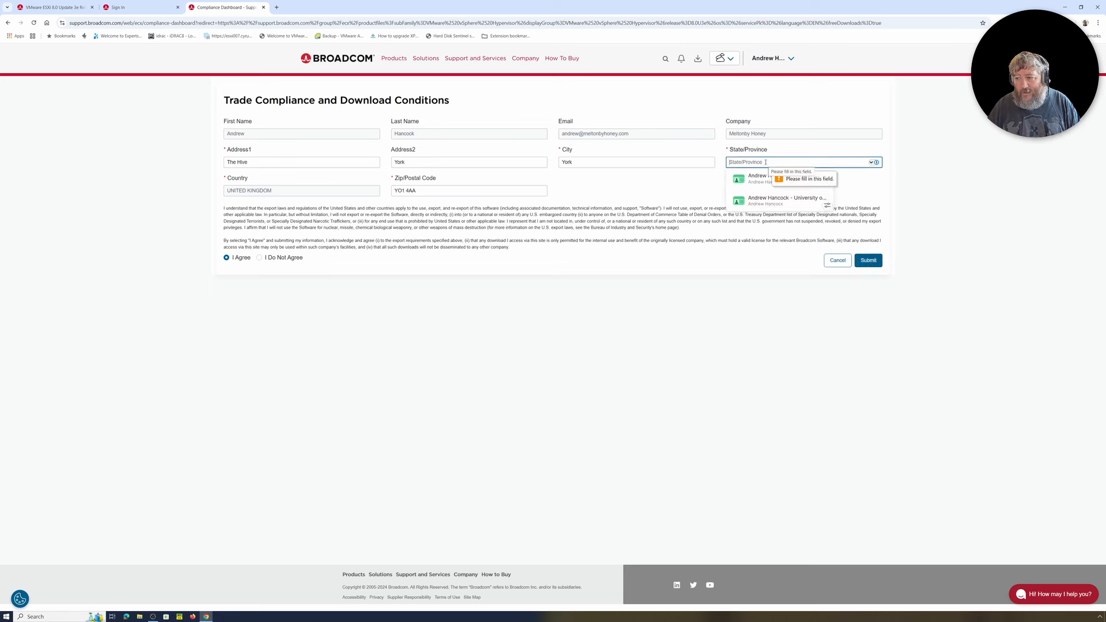
type("Yorkshire")
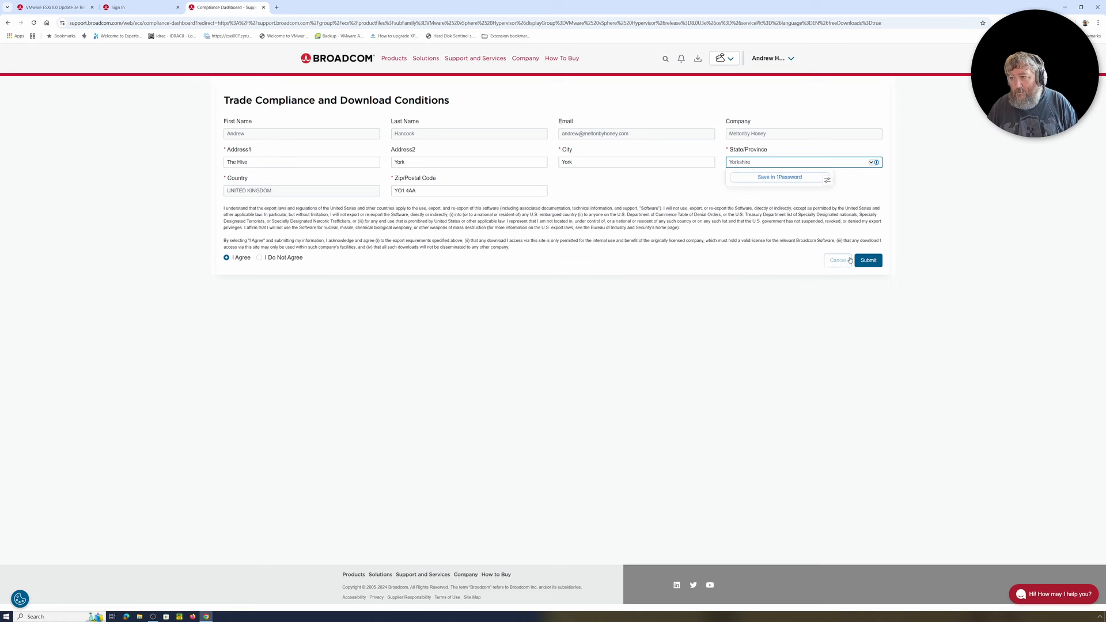
left_click(872, 260)
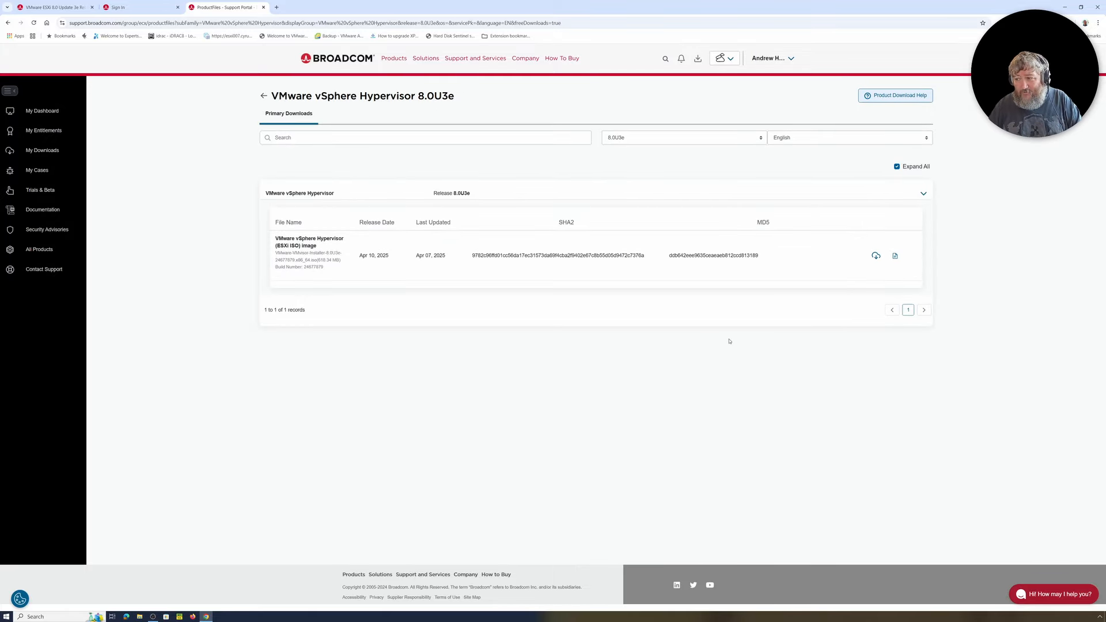
Download the VMware vSphere Hypervisor (ESXi ISO) image and look through the browser's recent downloads.
left_click(876, 257)
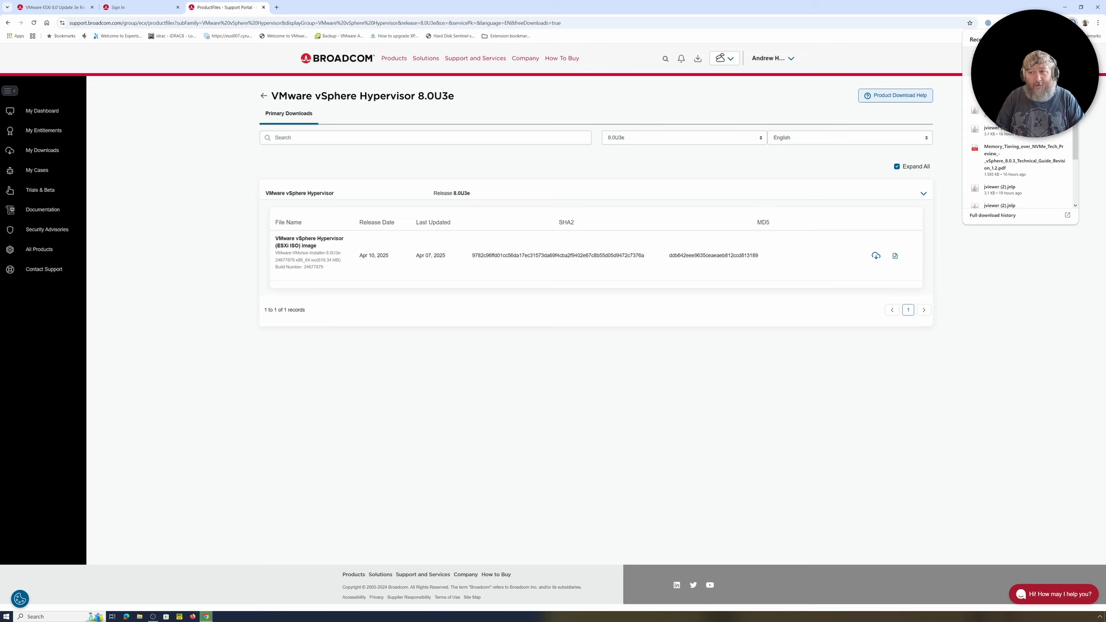
scroll(1020, 167, "down", 1)
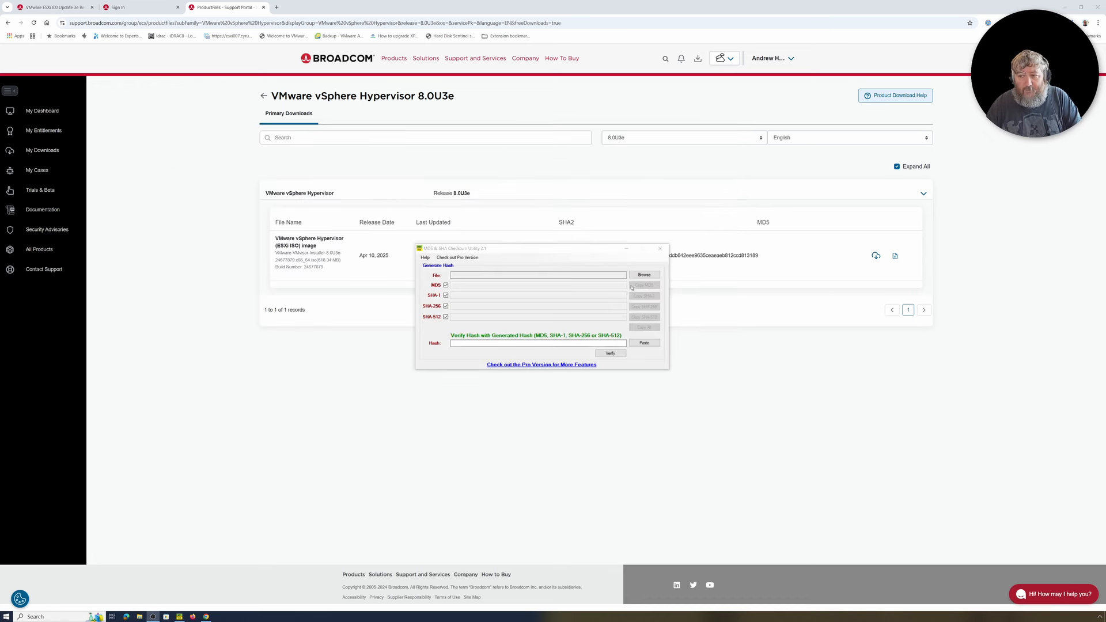
In MD5 & SHA Checksum Utility, generate hashes for VMware-VMvisor-Installer-8.0U3e-24677879.x86_64 (1).iso from the Downloads folder.
left_click_drag(579, 252, 467, 329)
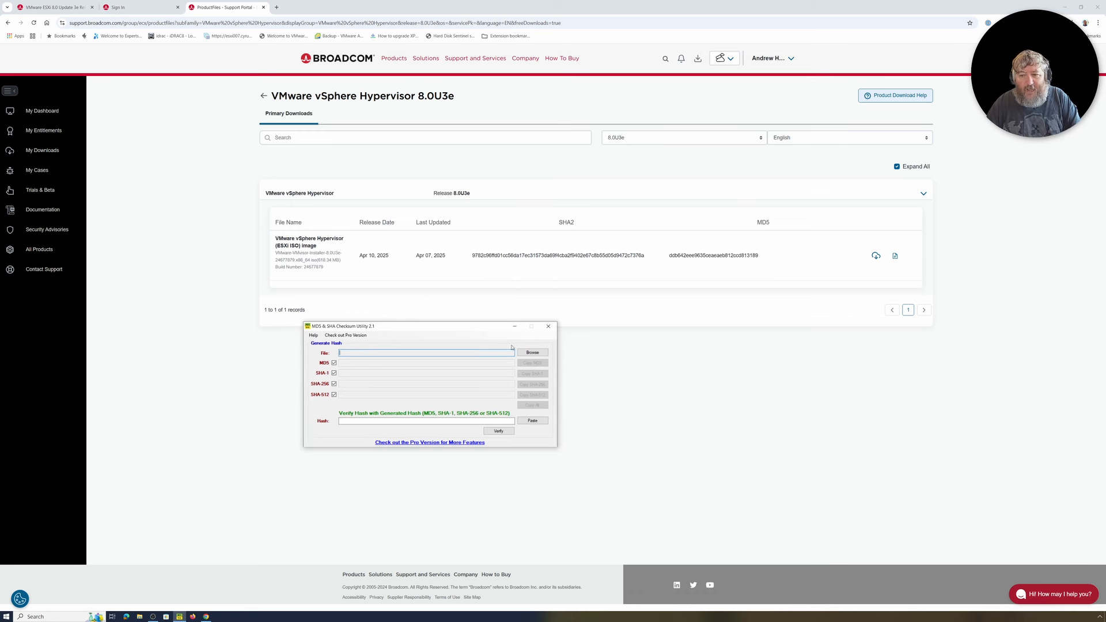
left_click(531, 353)
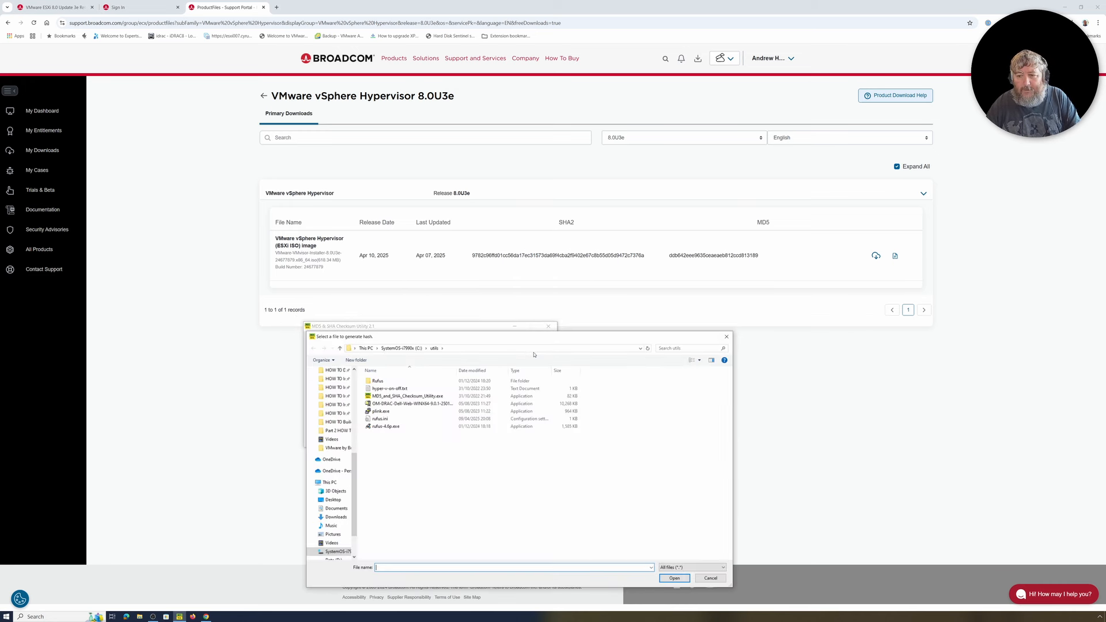
left_click(340, 518)
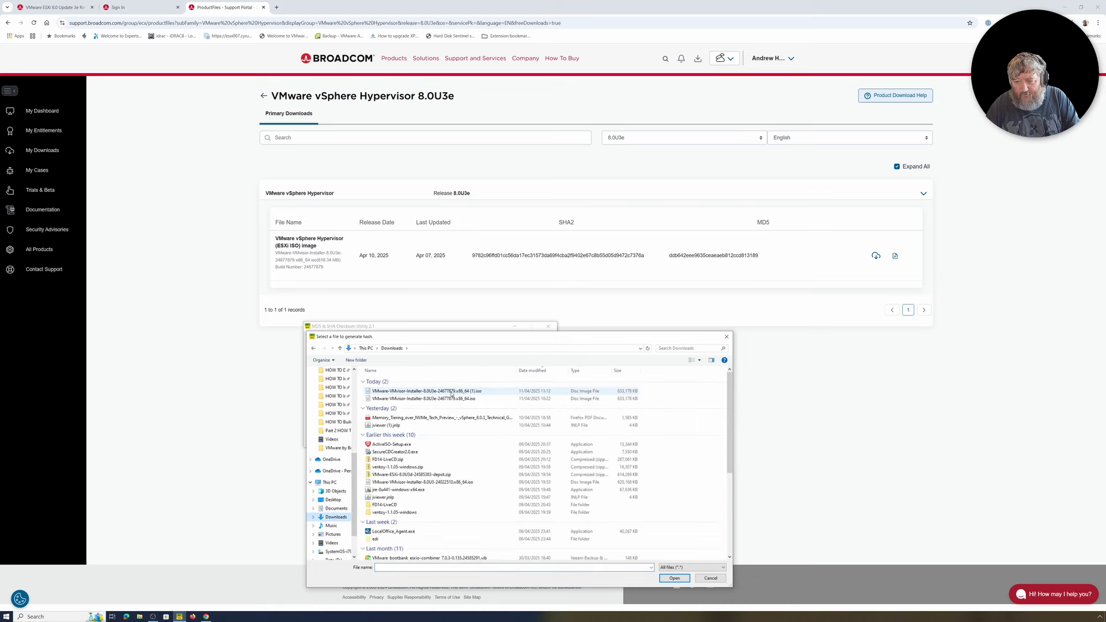
left_click(451, 392)
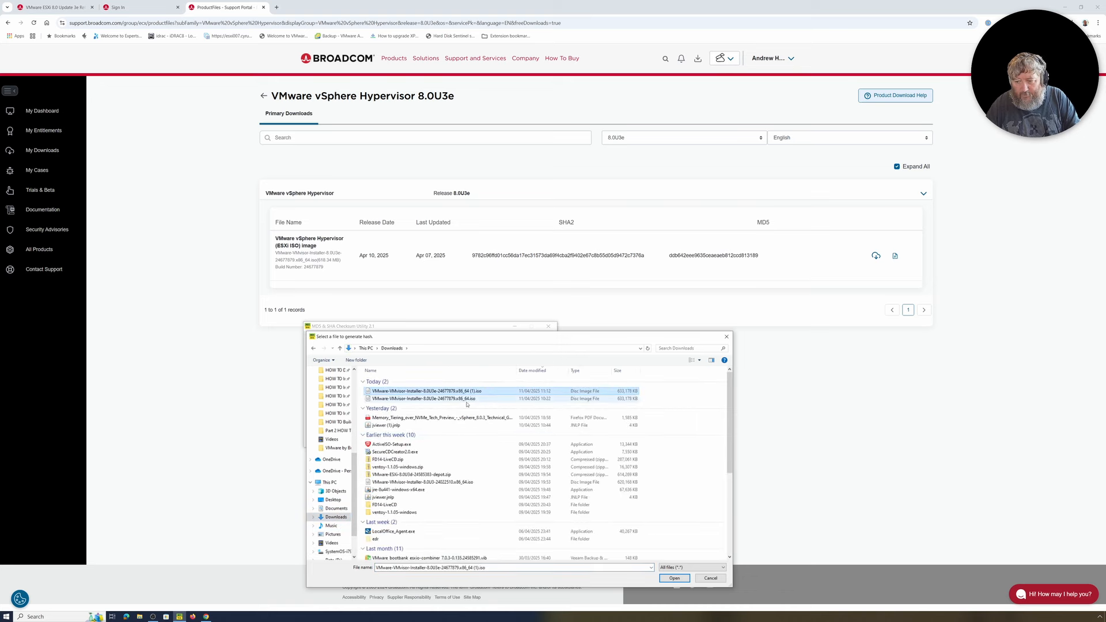
left_click(673, 579)
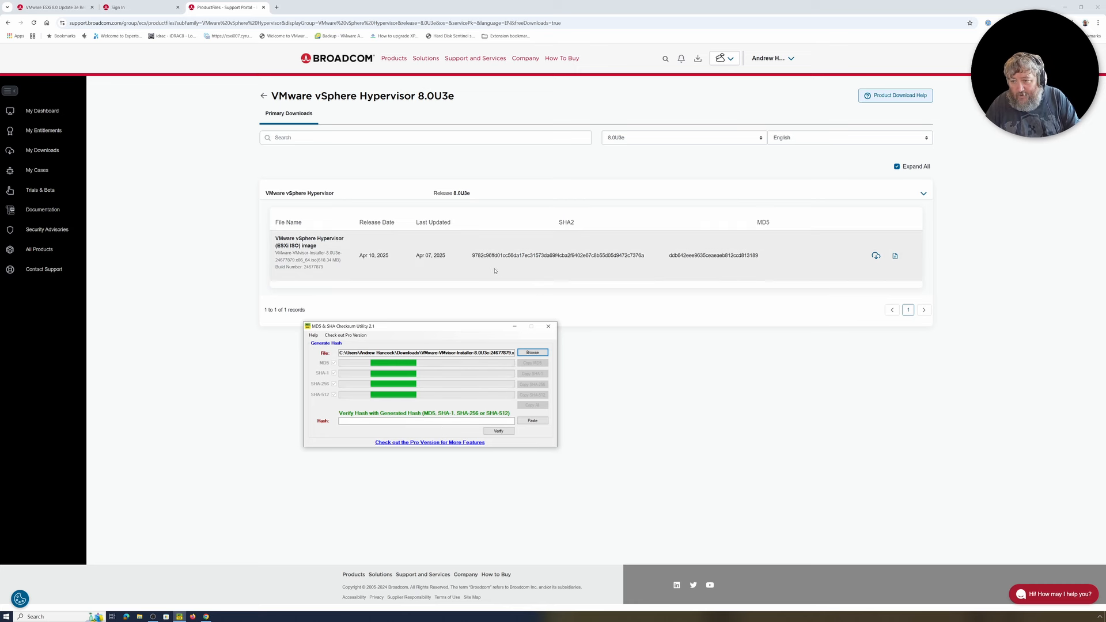
Copy the ESXi ISO image's SHA2 value from the download page and verify it against the generated hashes in MD5 & SHA Checksum Utility.
left_click_drag(472, 255, 645, 258)
right_click(619, 260)
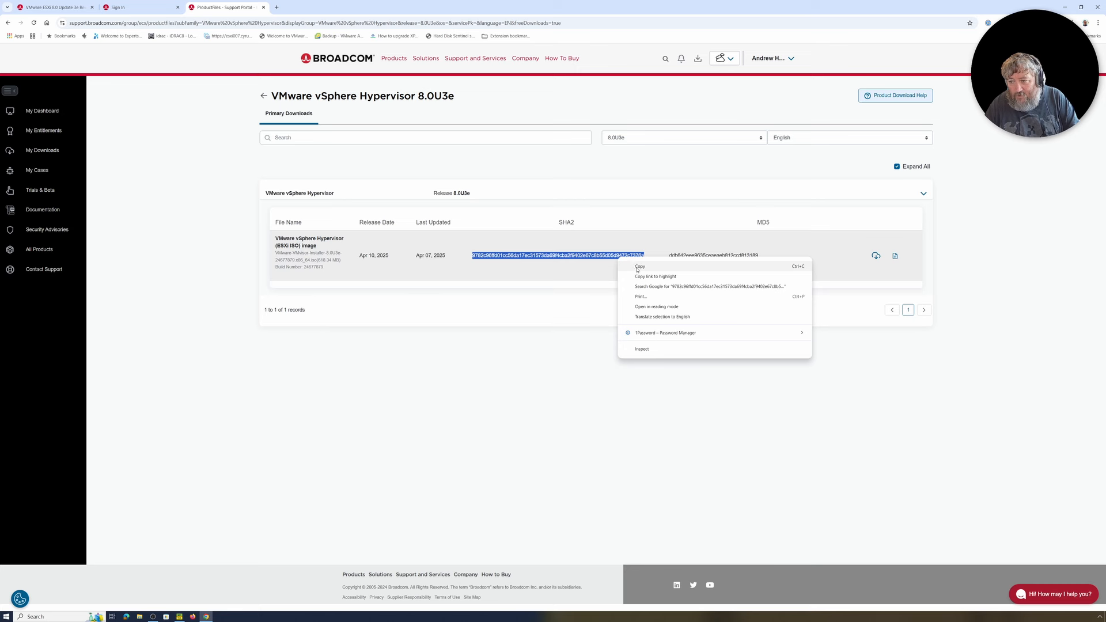
left_click(638, 267)
left_click(179, 616)
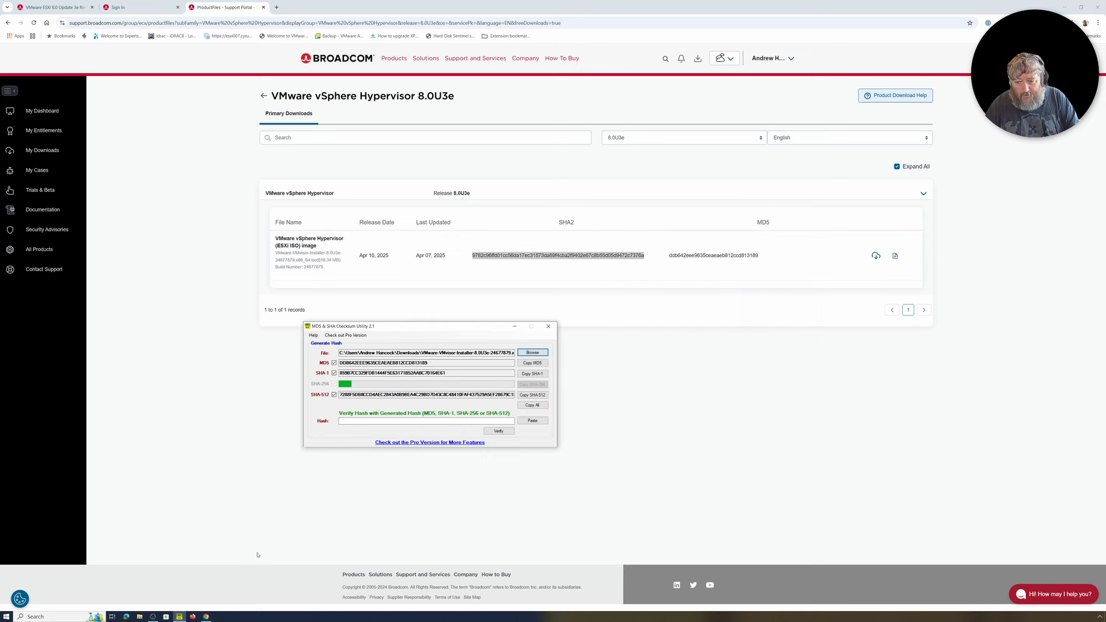
left_click(447, 421)
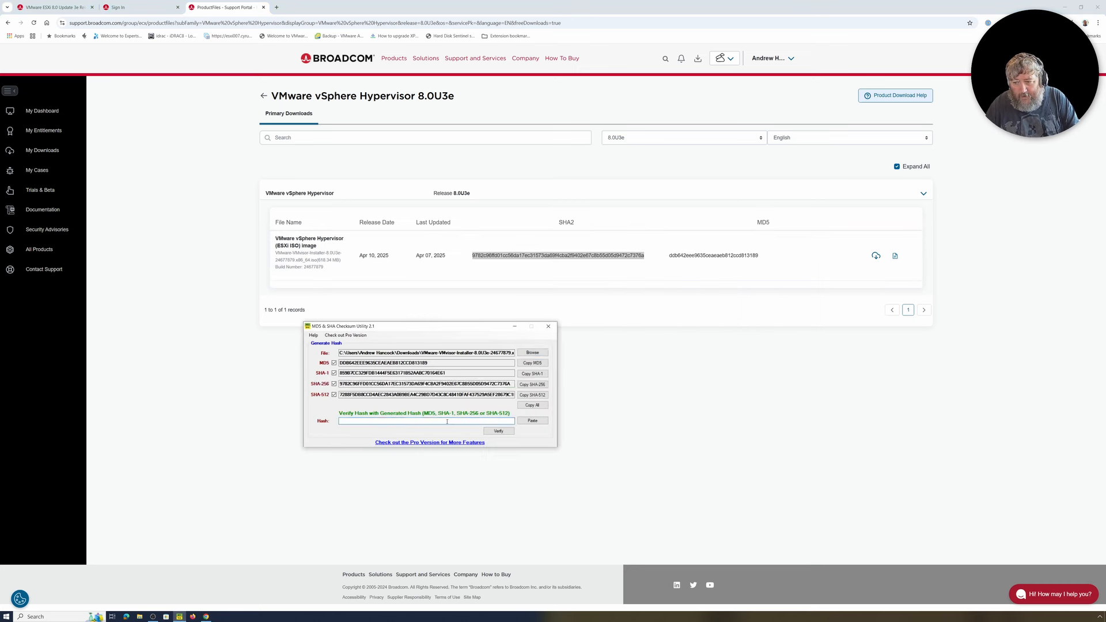
left_click(532, 421)
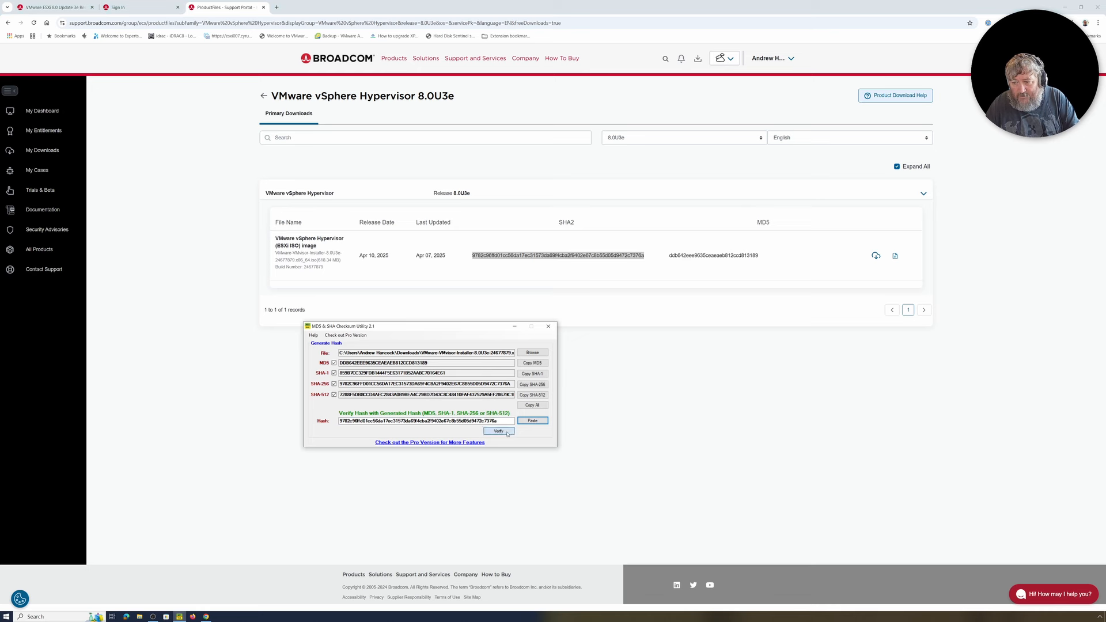
left_click(499, 431)
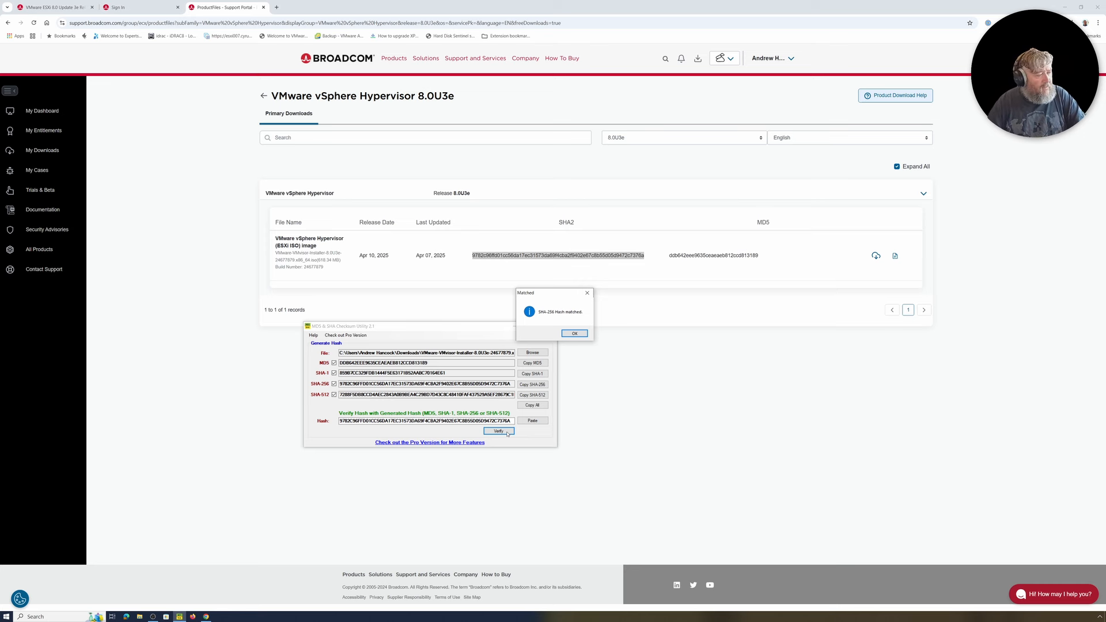
left_click(574, 333)
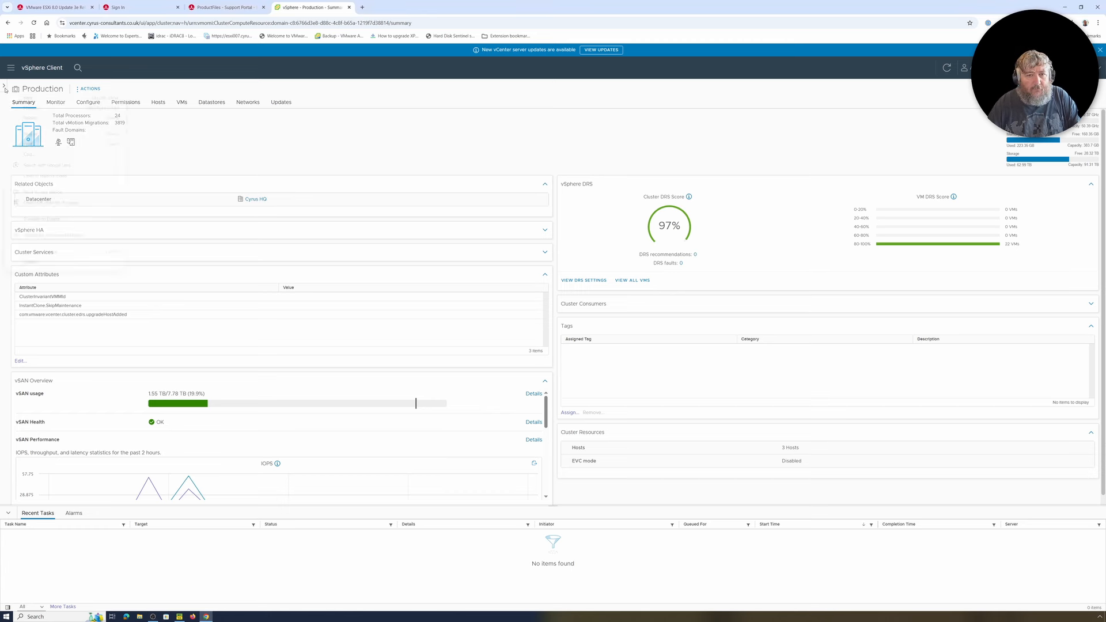
In the vSphere Client, start a new virtual machine on the Production cluster with the Create a new virtual machine option.
right_click(5, 89)
left_click(204, 136)
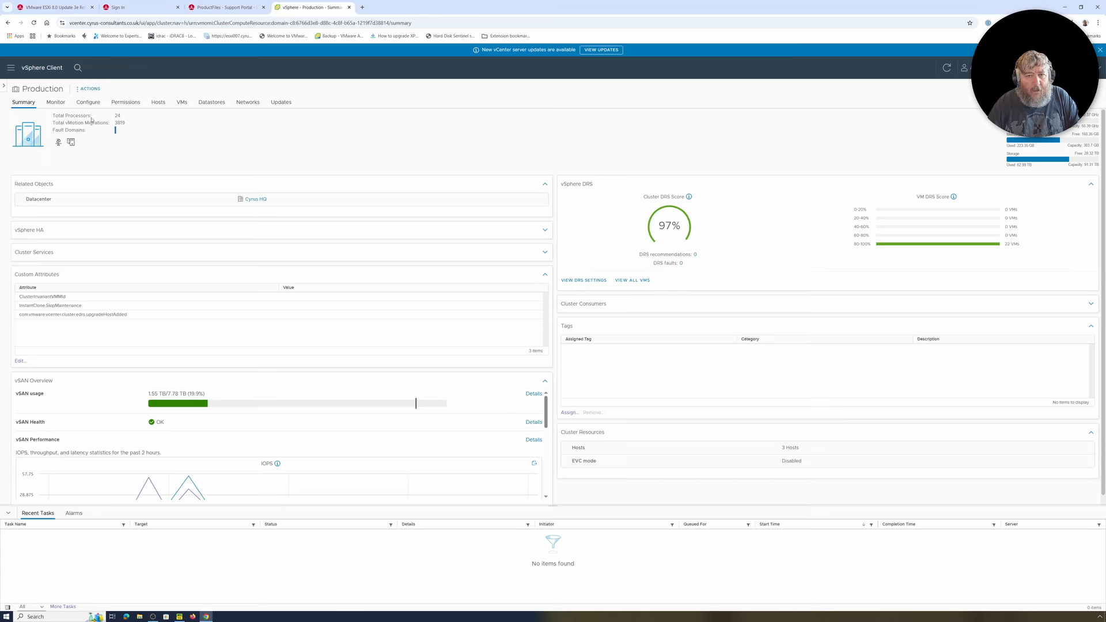
left_click(95, 89)
left_click(112, 124)
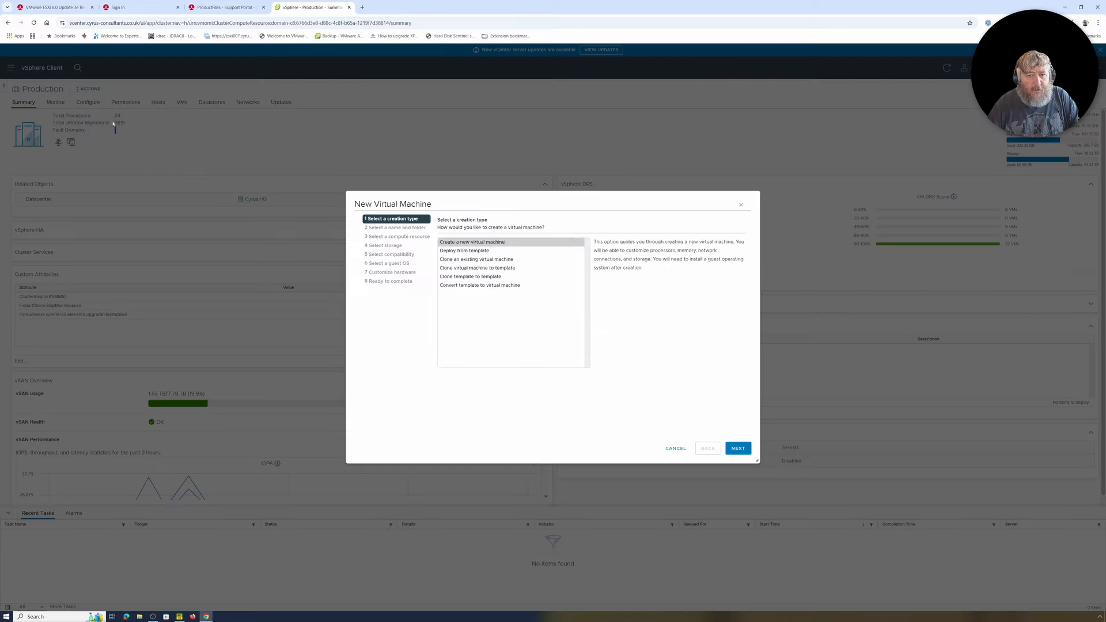
left_click(424, 199)
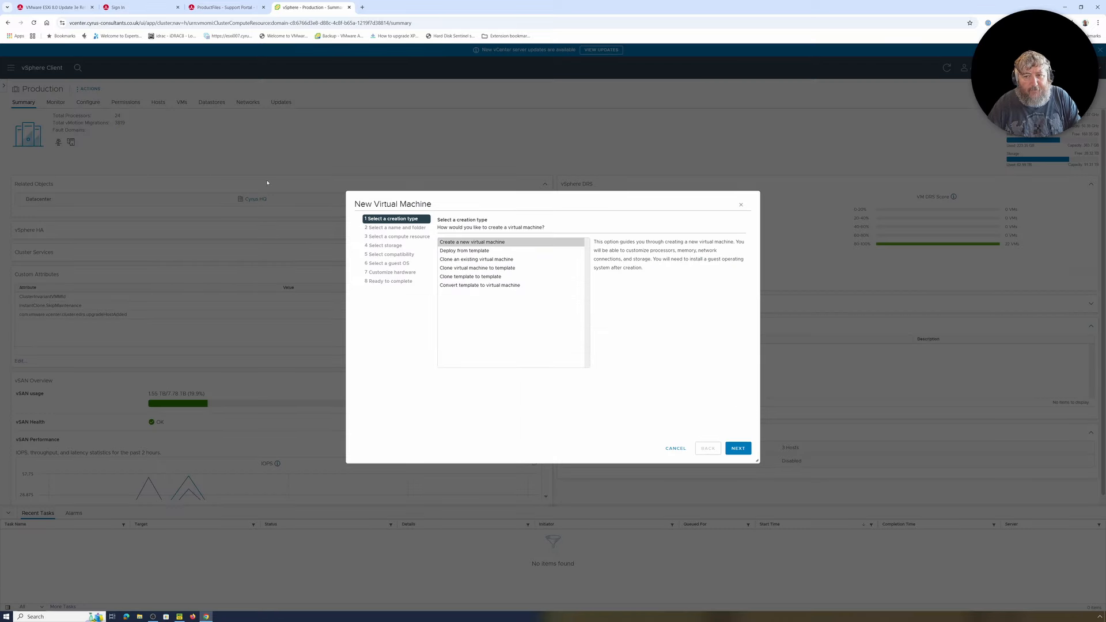
left_click_drag(489, 203, 428, 187)
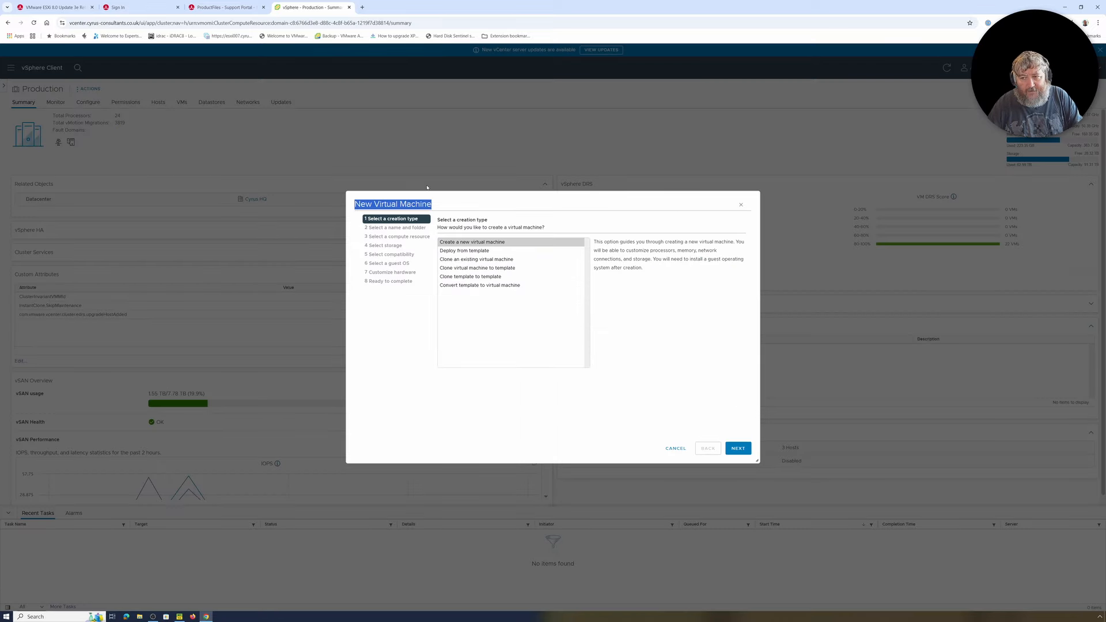
left_click(739, 450)
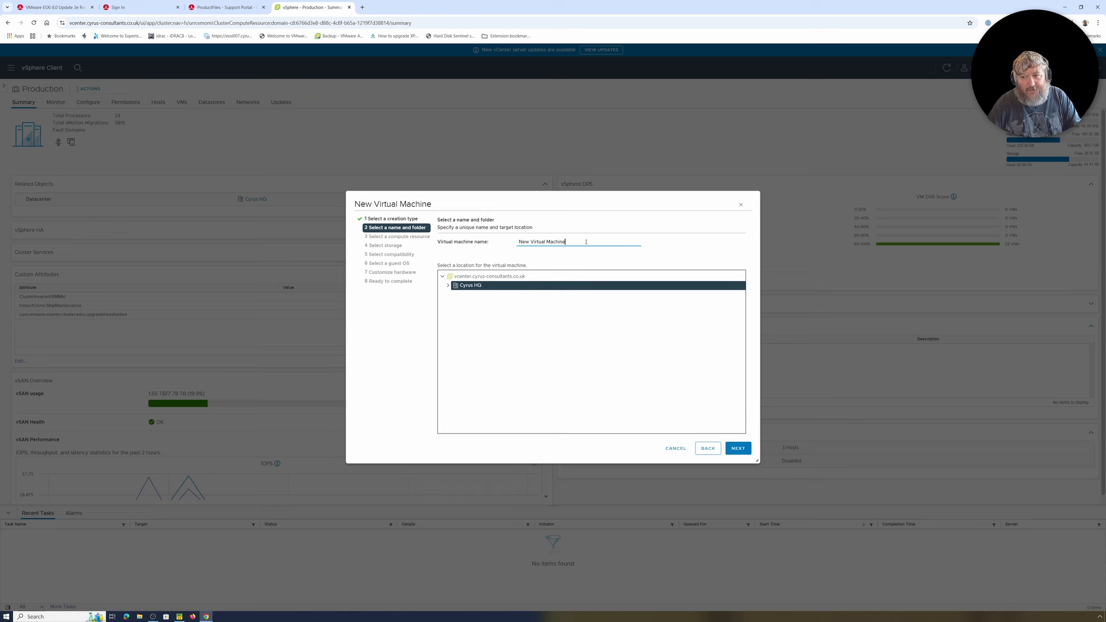
Name the virtual machine vESXi 8.0.3e, keeping Cyrus HQ as its location and the Production cluster as compute resource.
left_click_drag(585, 241, 503, 248)
type("vESXI 8.0.3e I")
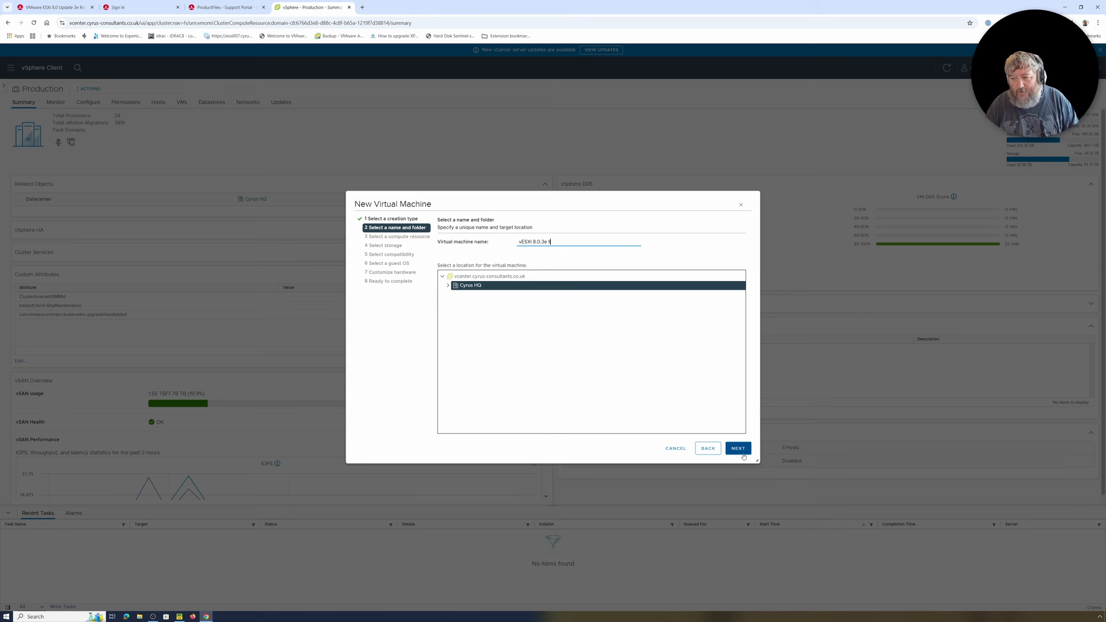
left_click(745, 454)
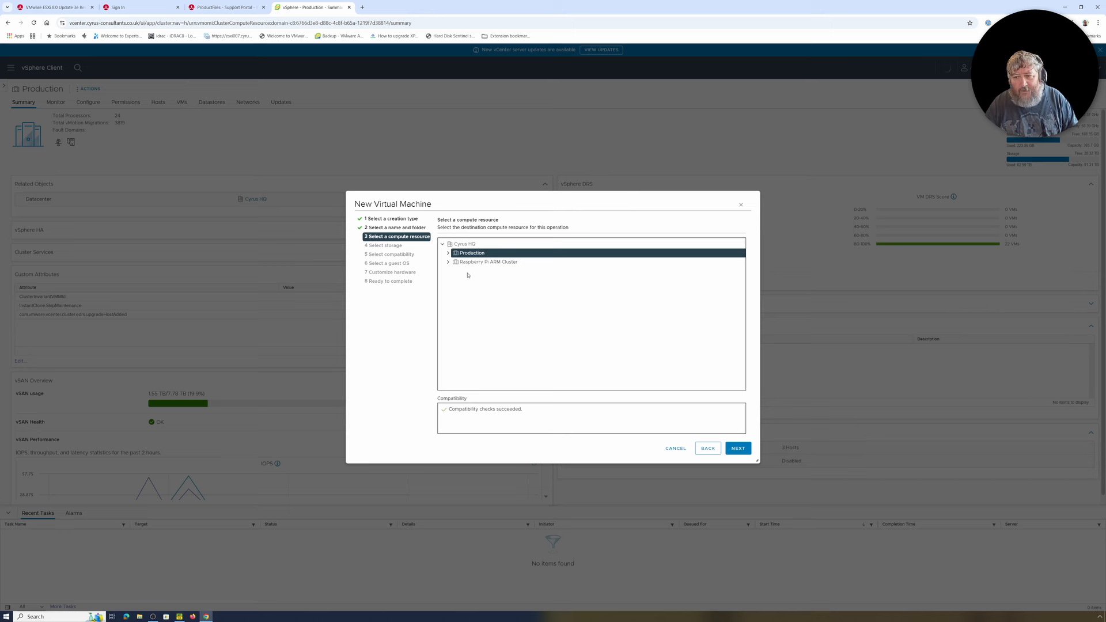
left_click(731, 447)
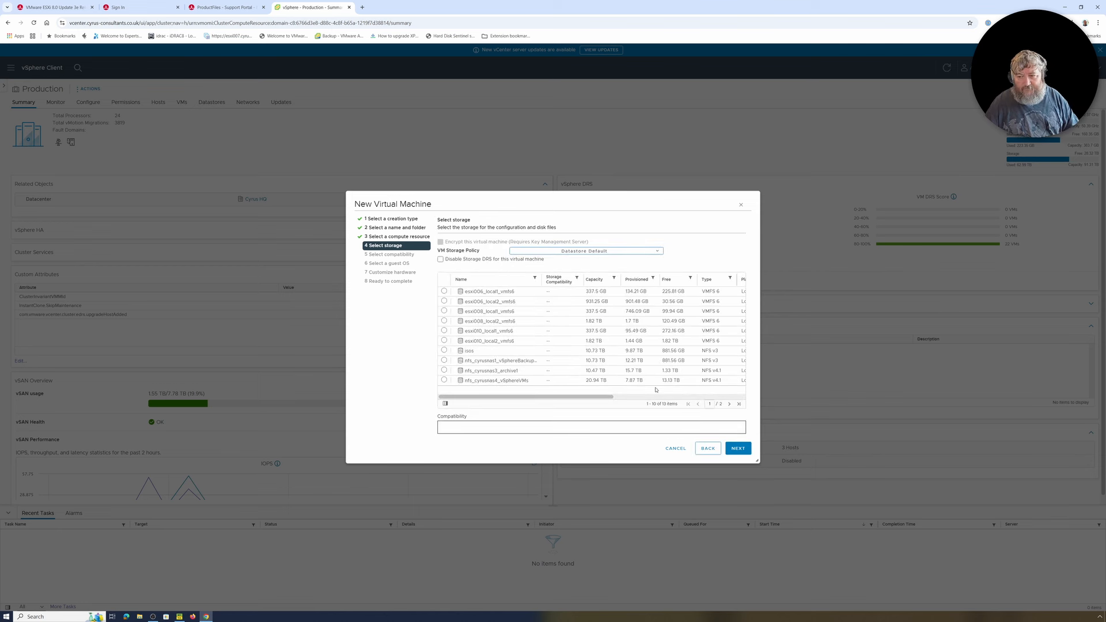
Choose vsanDatastore as the virtual machine's storage and accept compatibility with ESXi 7.0 U2 and later.
left_click(729, 404)
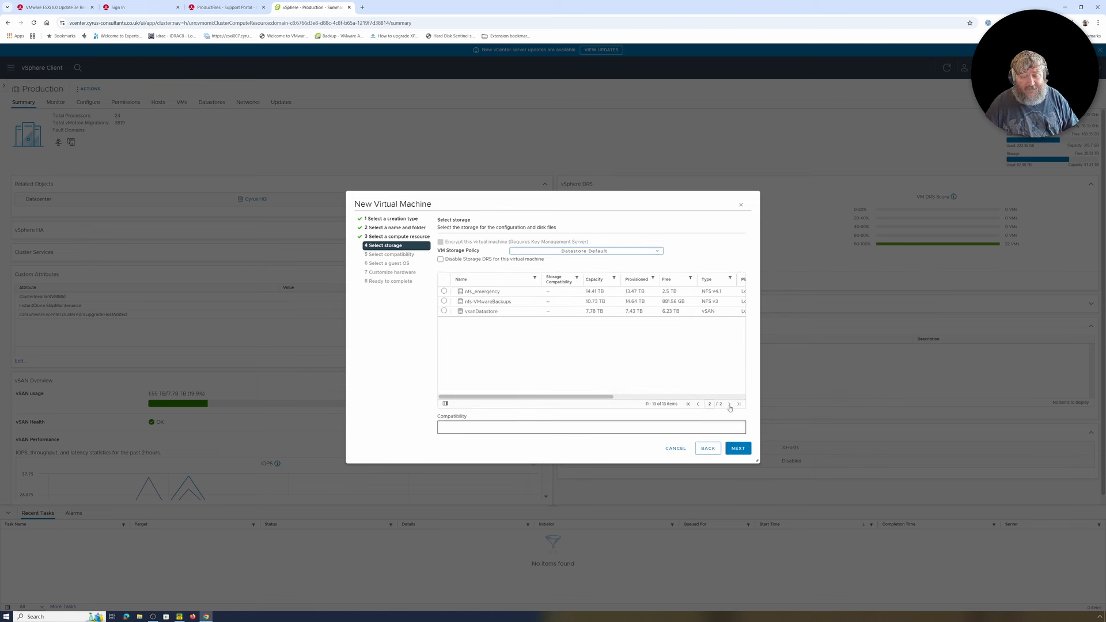
left_click(444, 311)
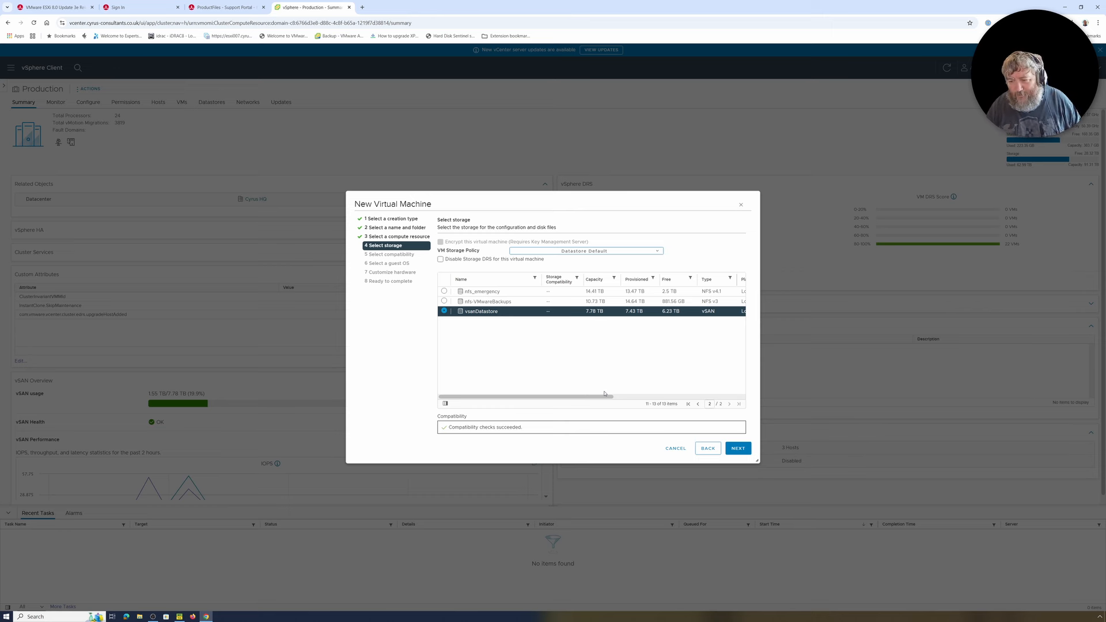
left_click(741, 455)
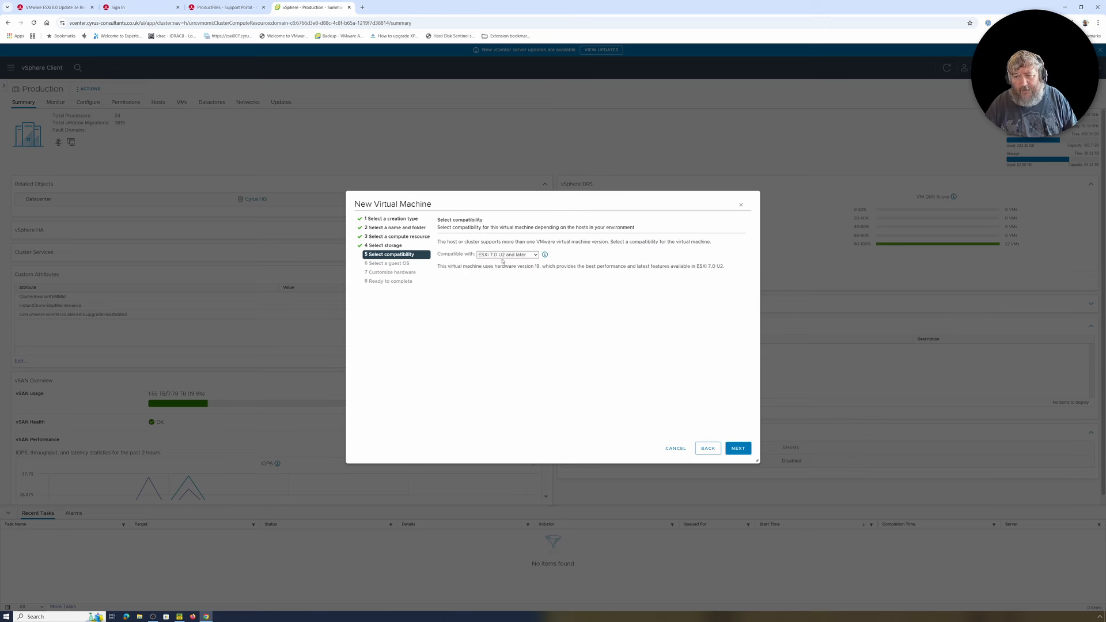
left_click(737, 449)
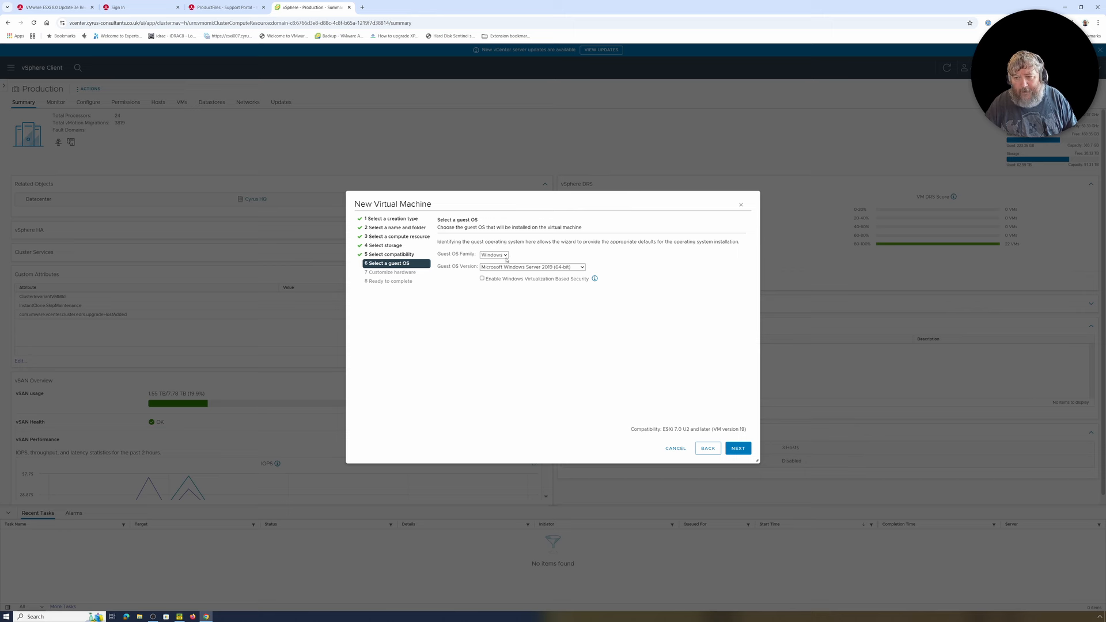
Set the guest OS family to Other and the version to VMware ESXi 7.0 or later, and continue to hardware customization.
left_click(505, 255)
left_click(492, 281)
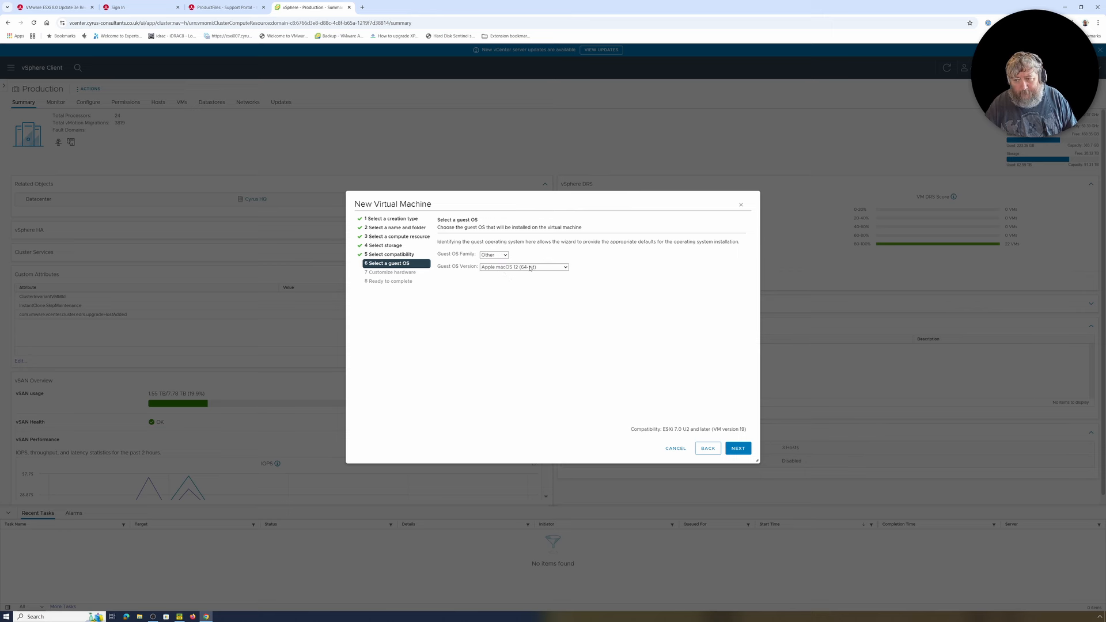
left_click(532, 268)
scroll(531, 332, "down", 5)
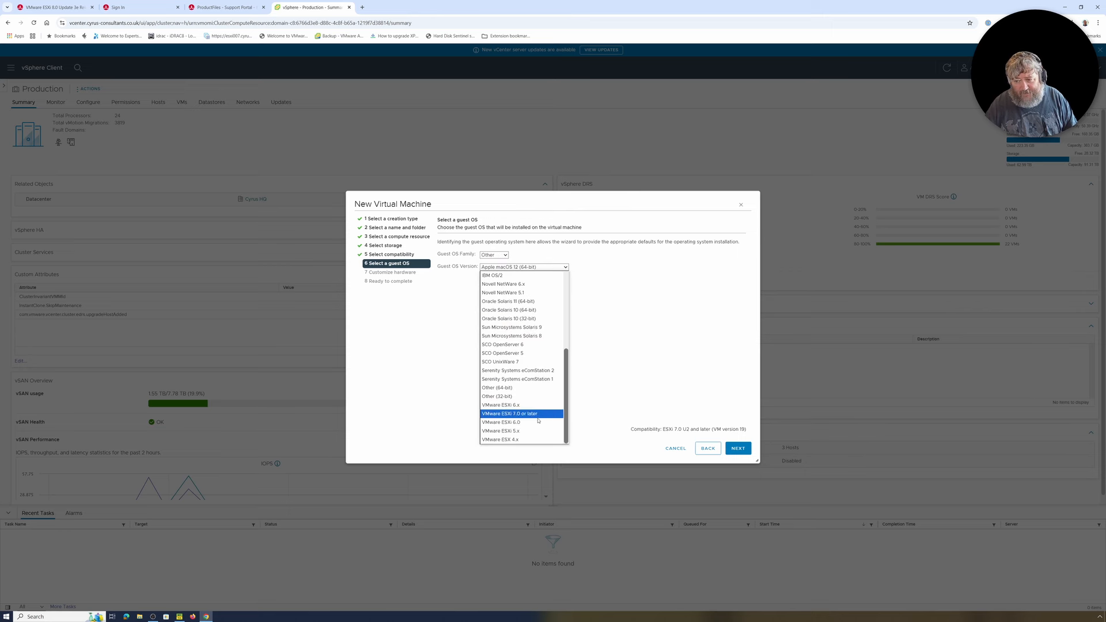
left_click(511, 413)
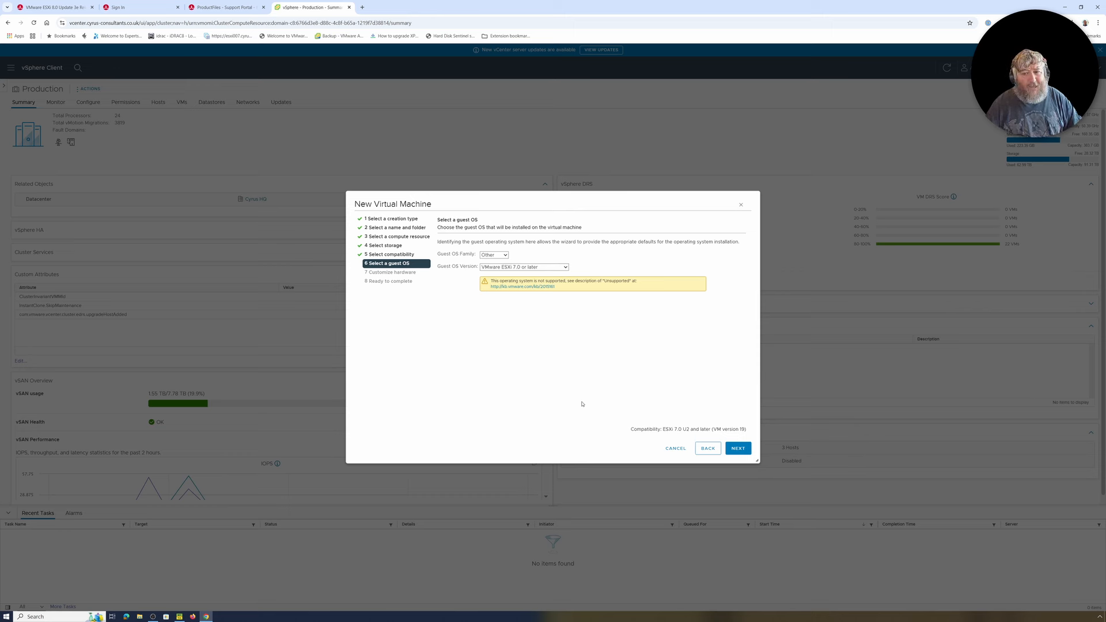
left_click(739, 451)
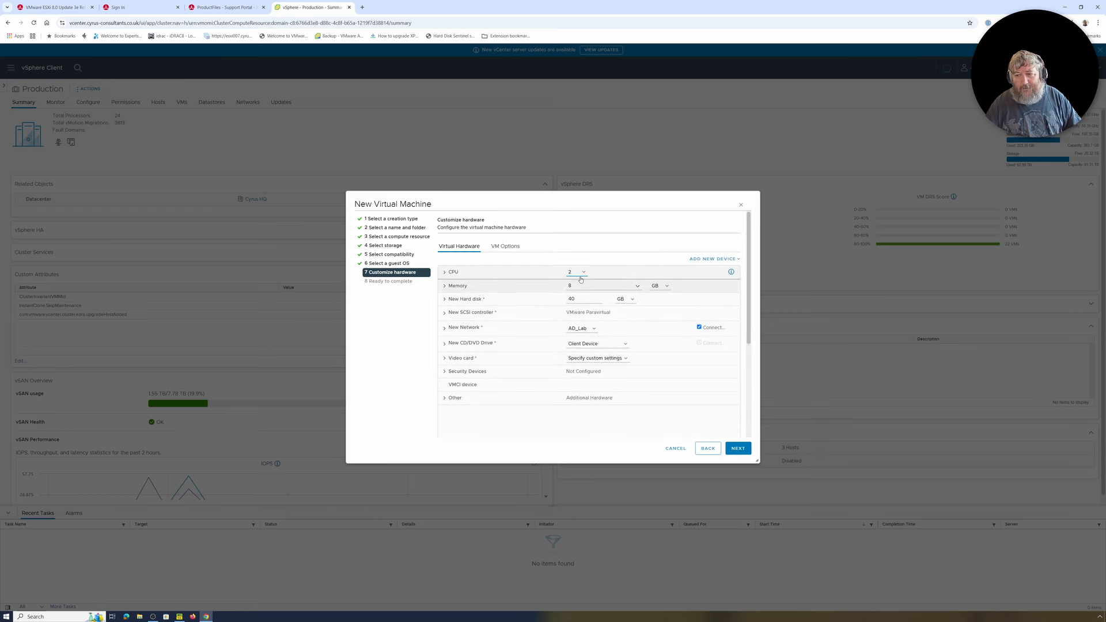
Expand the CPU settings and connect the virtual machine's new network adapter to VM Network.
left_click(444, 274)
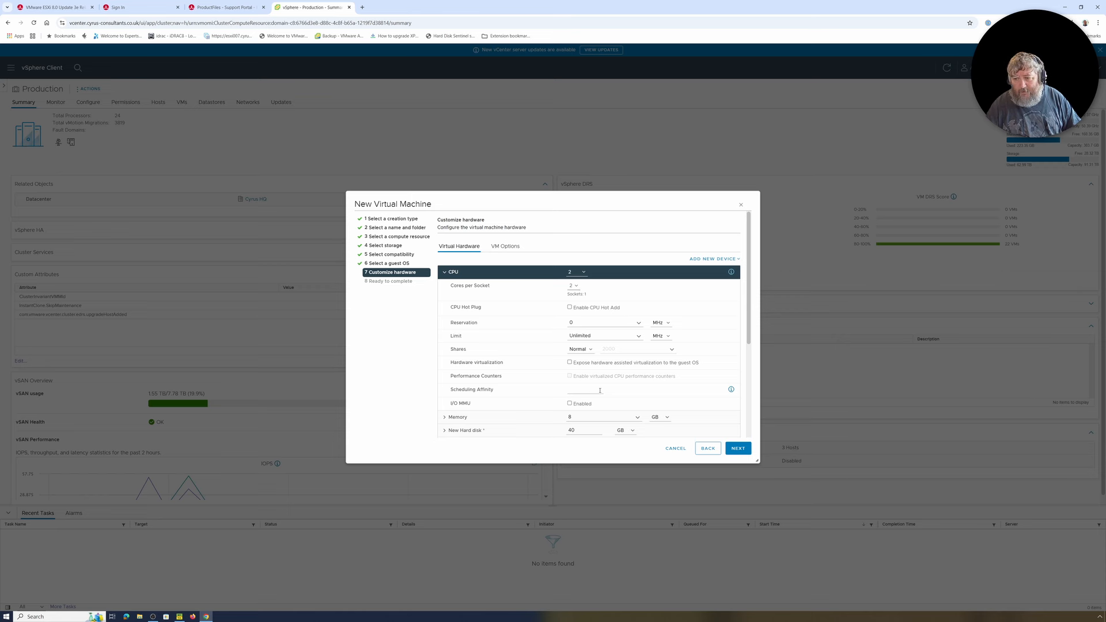
scroll(599, 390, "down", 2)
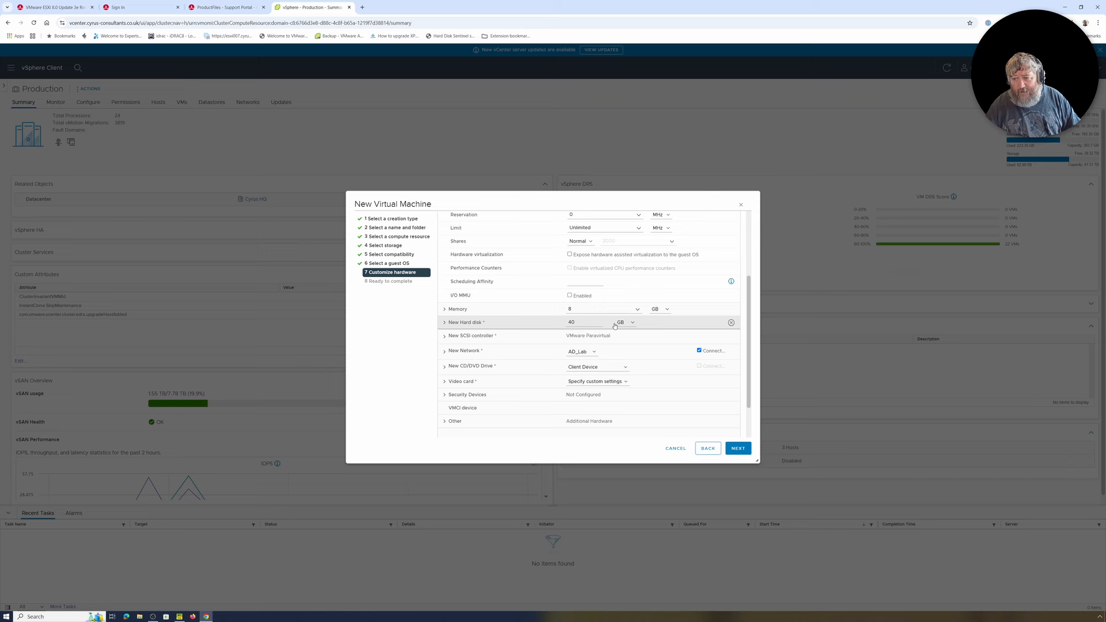
left_click(586, 369)
scroll(501, 346, "down", 1)
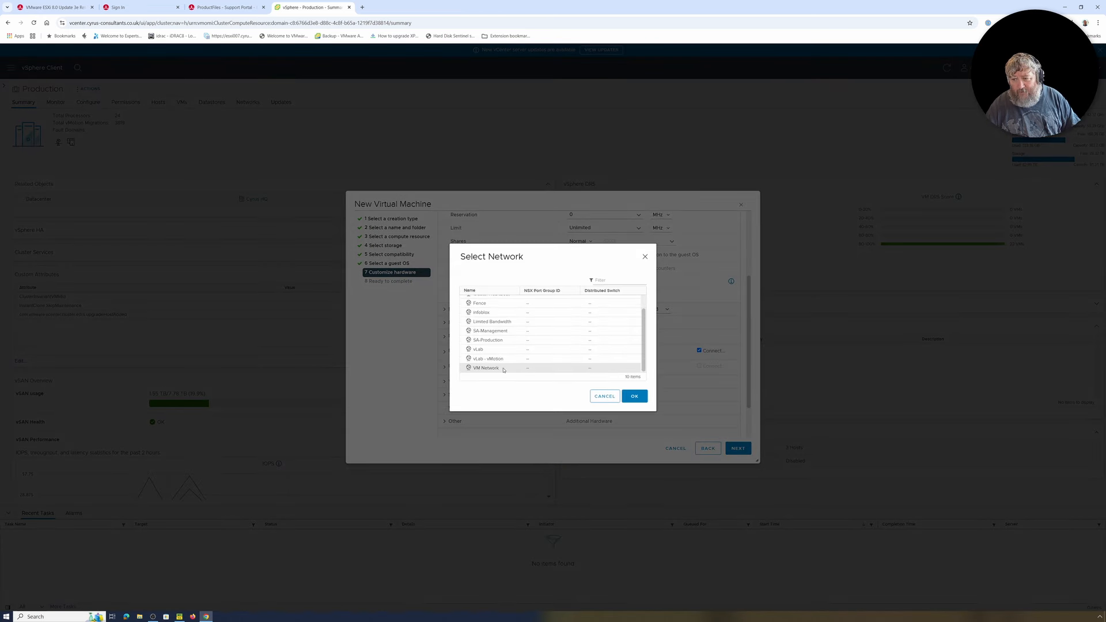
left_click(503, 369)
left_click(640, 397)
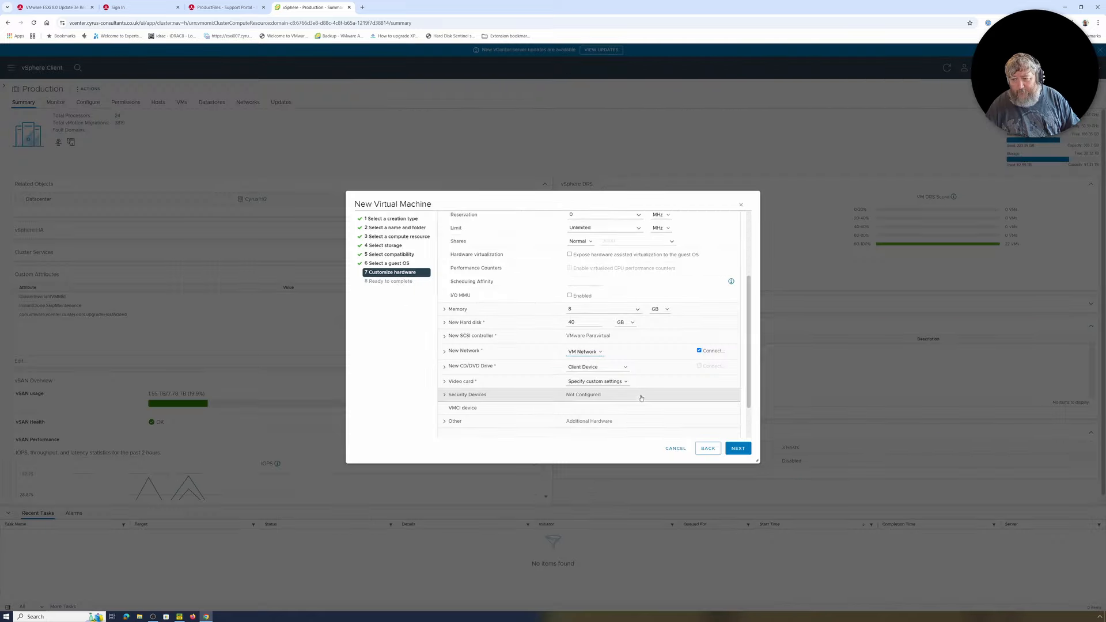
Set the new CD/DVD drive to Datastore ISO File and open the VMware folder in the isos datastore.
scroll(611, 403, "down", 1)
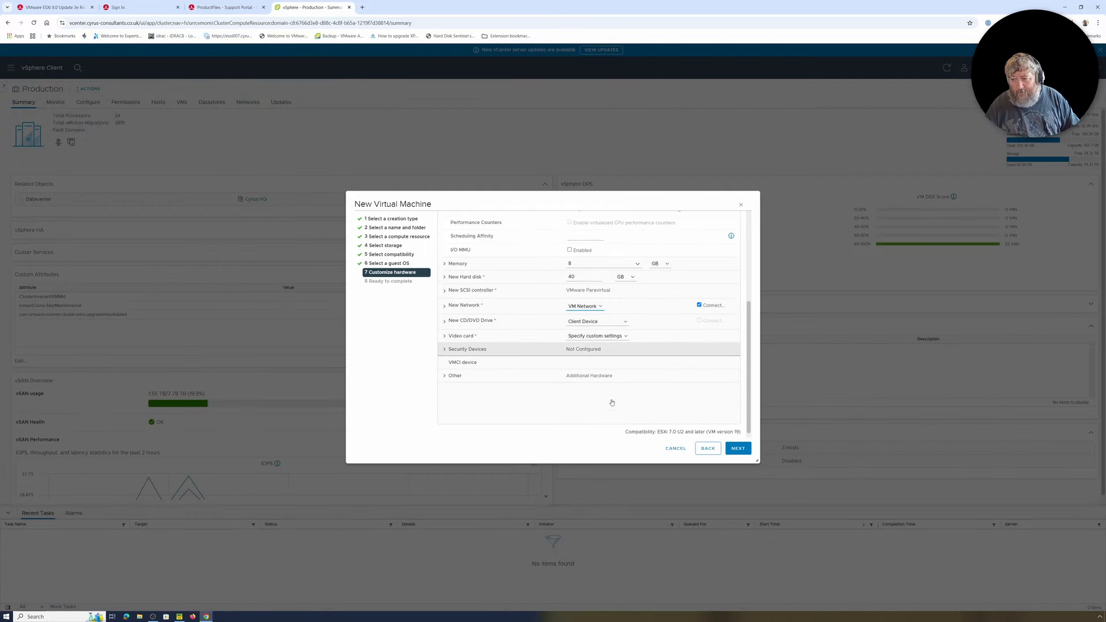
left_click(605, 320)
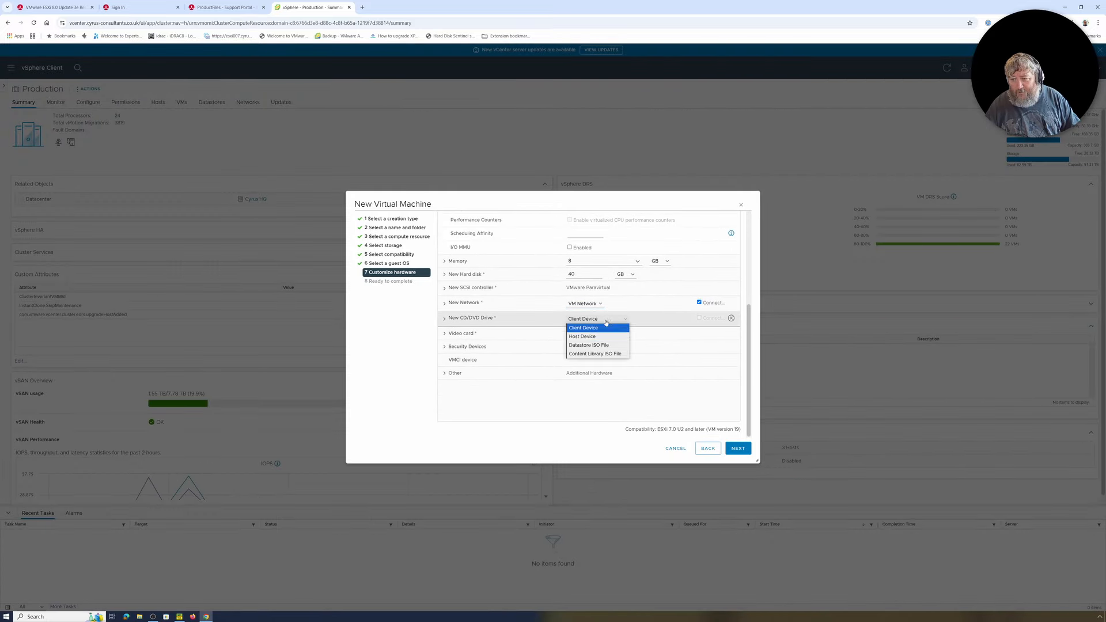
left_click(580, 345)
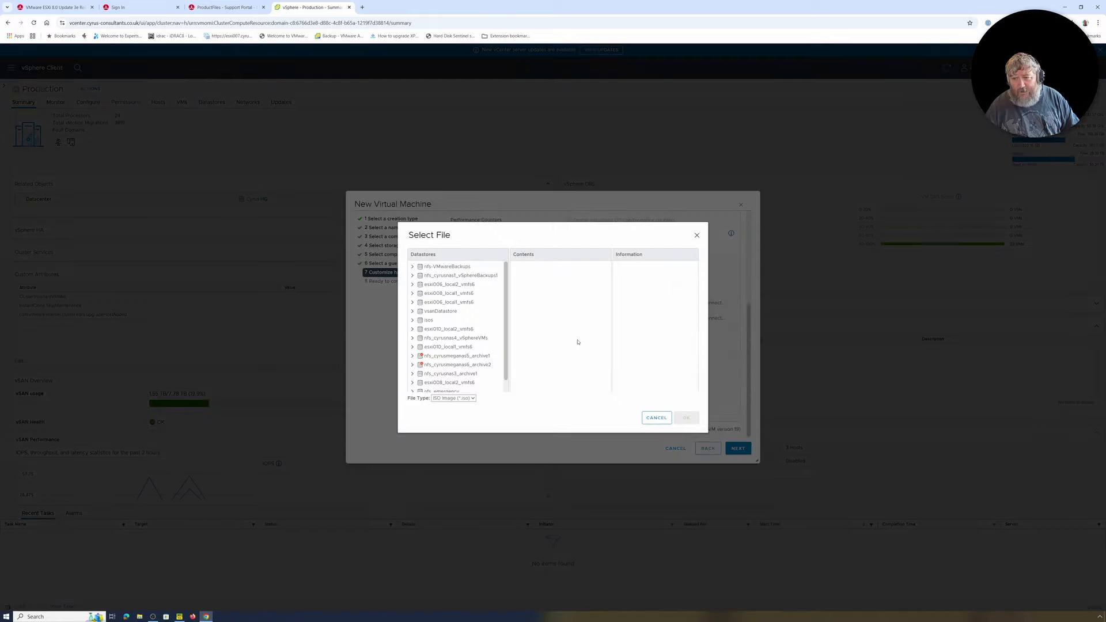
left_click(430, 322)
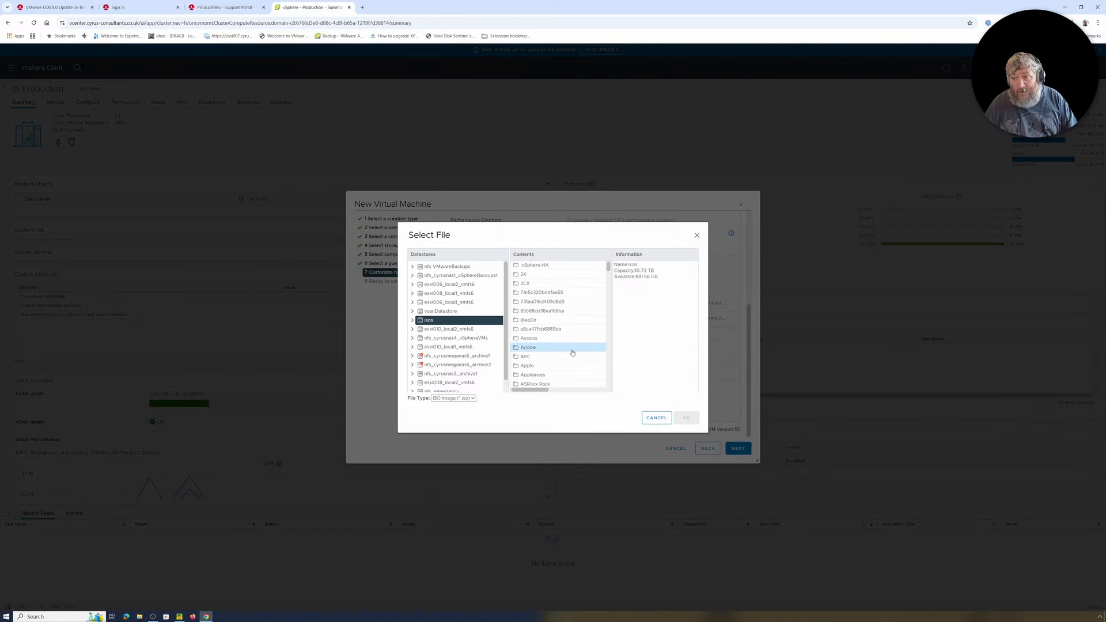
scroll(570, 349, "down", 10)
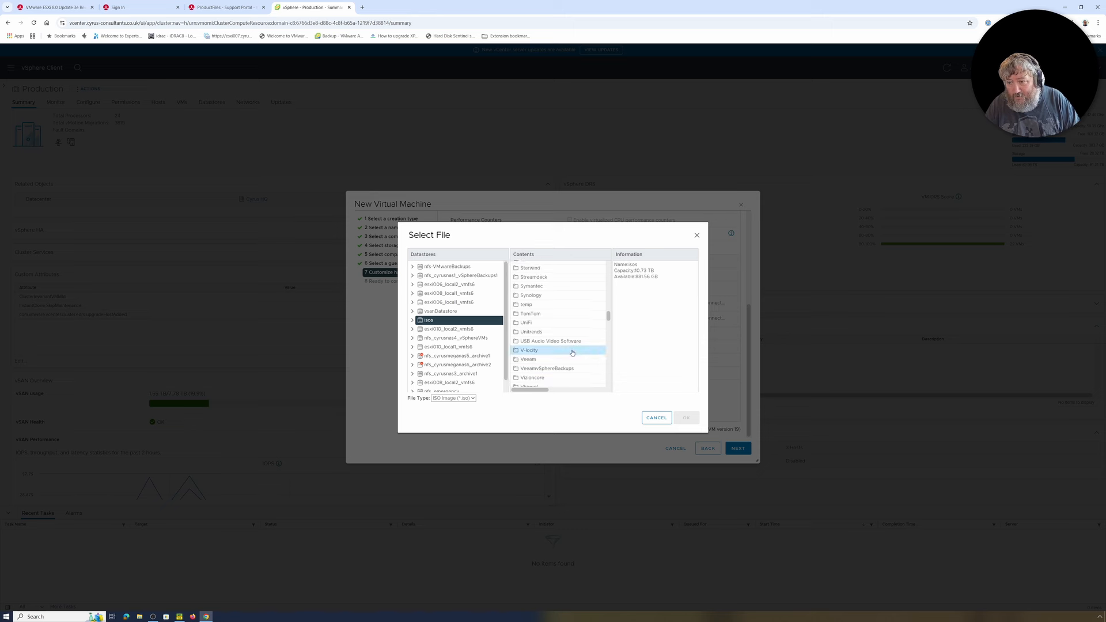
scroll(573, 353, "down", 3)
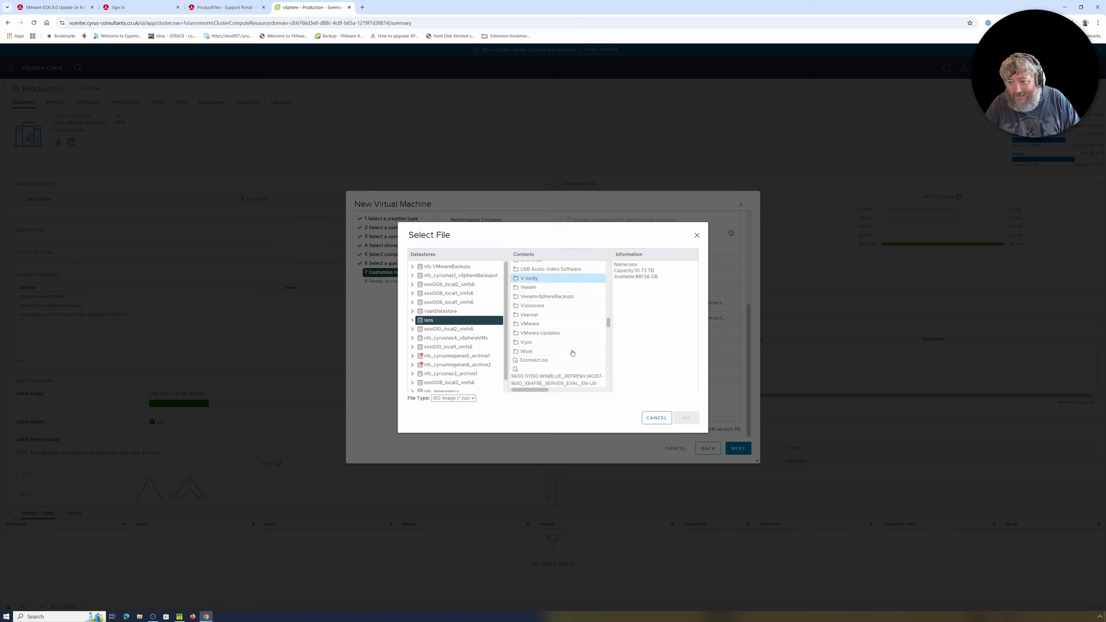
double_click(516, 328)
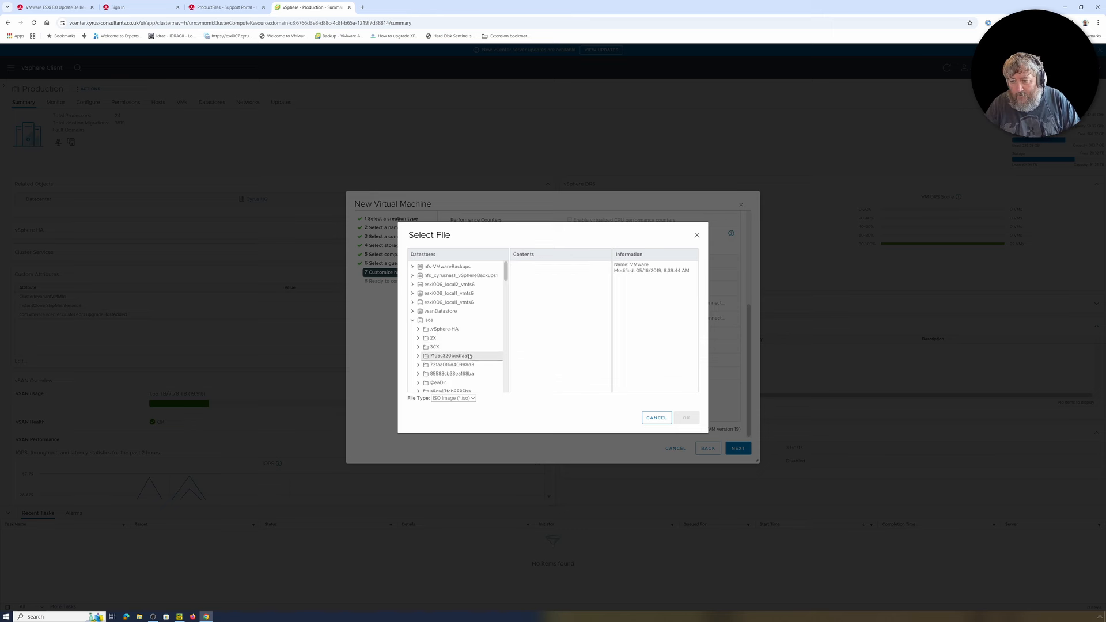
Mount VMware-VMvisor-Installer-8.0U3e-24677879.x86_64.iso from the VMware folder's vSphere 8 subfolder in the new CD/DVD drive.
scroll(542, 363, "down", 8)
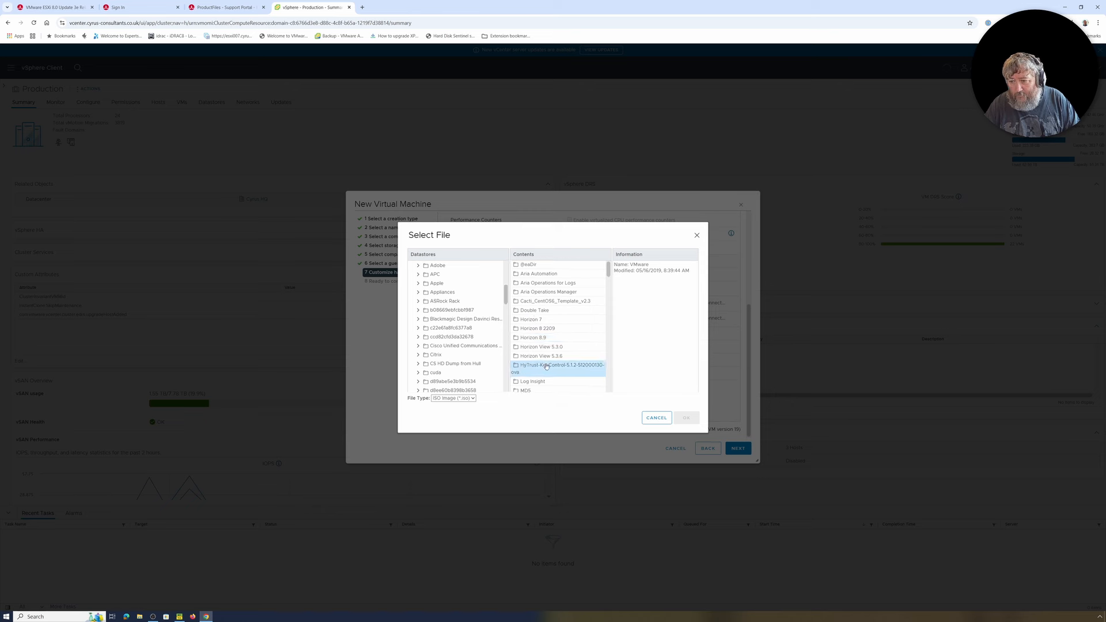
scroll(547, 378, "down", 10)
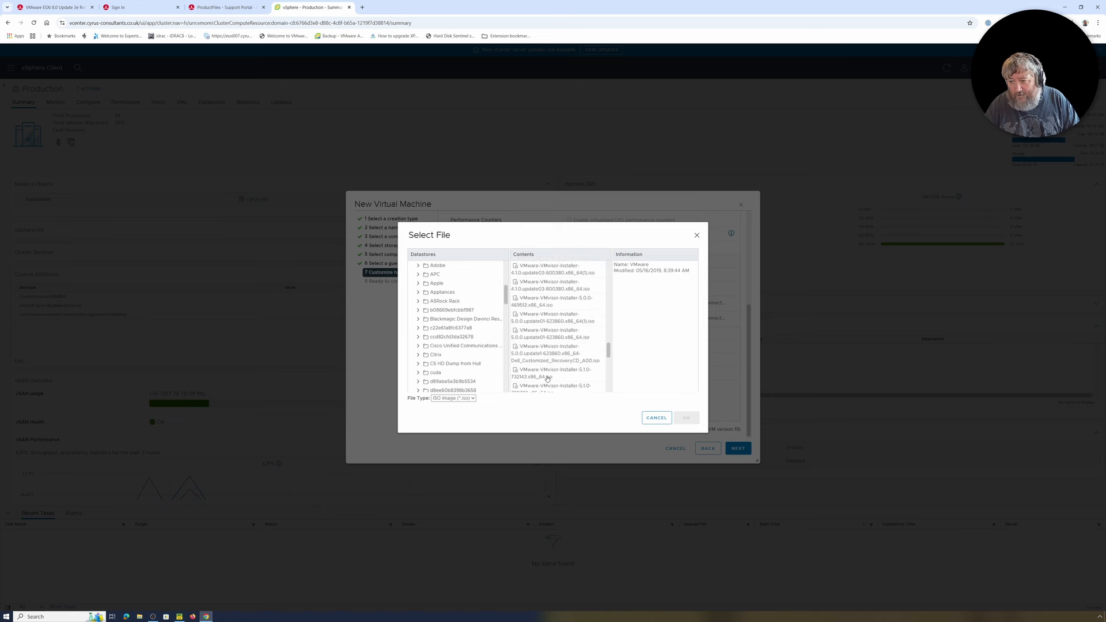
scroll(471, 362, "down", 3)
scroll(470, 362, "down", 2)
scroll(560, 374, "down", 6)
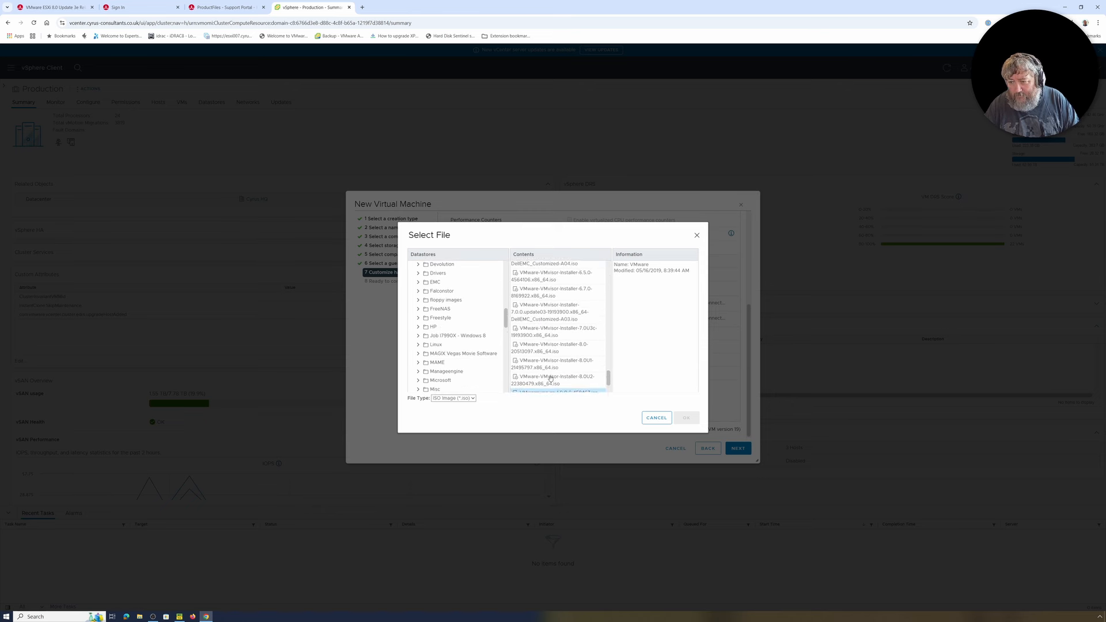
scroll(560, 374, "up", 6)
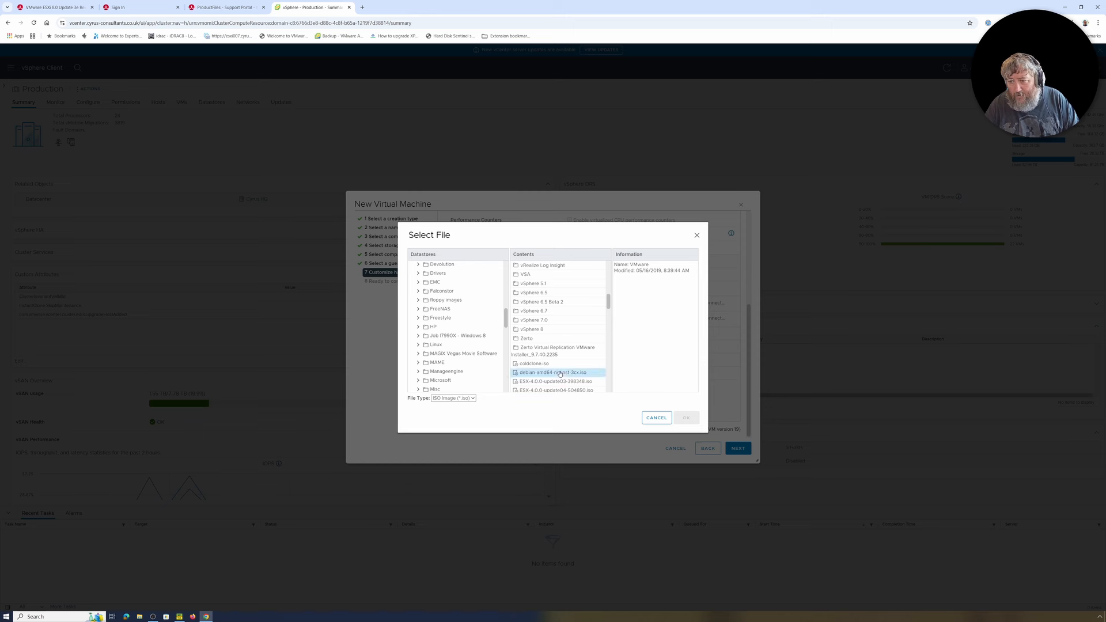
double_click(533, 329)
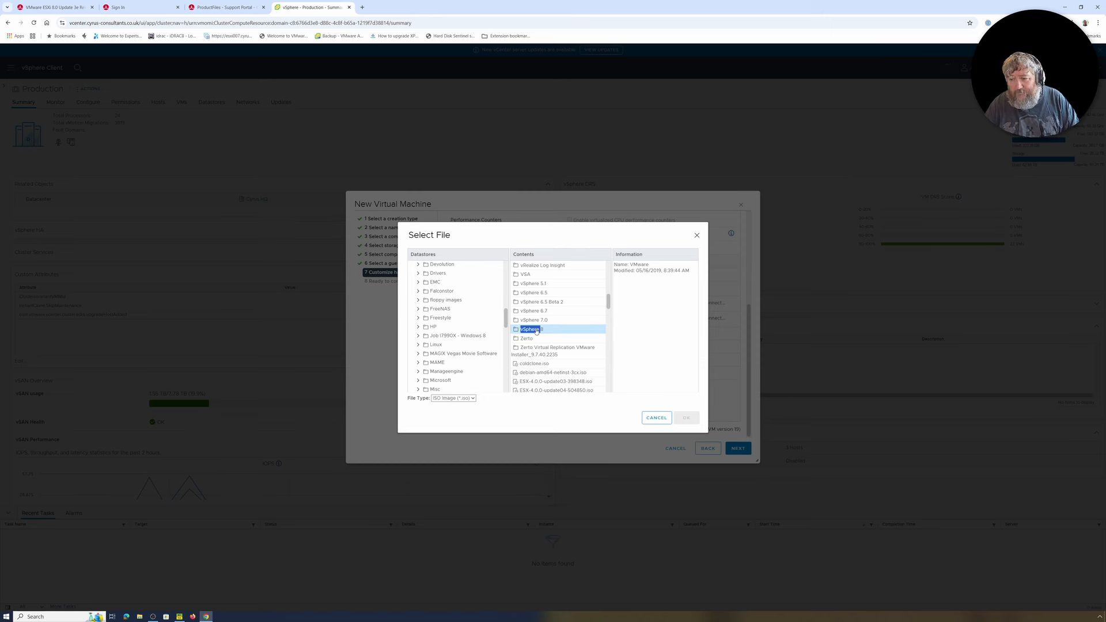
scroll(555, 363, "down", 4)
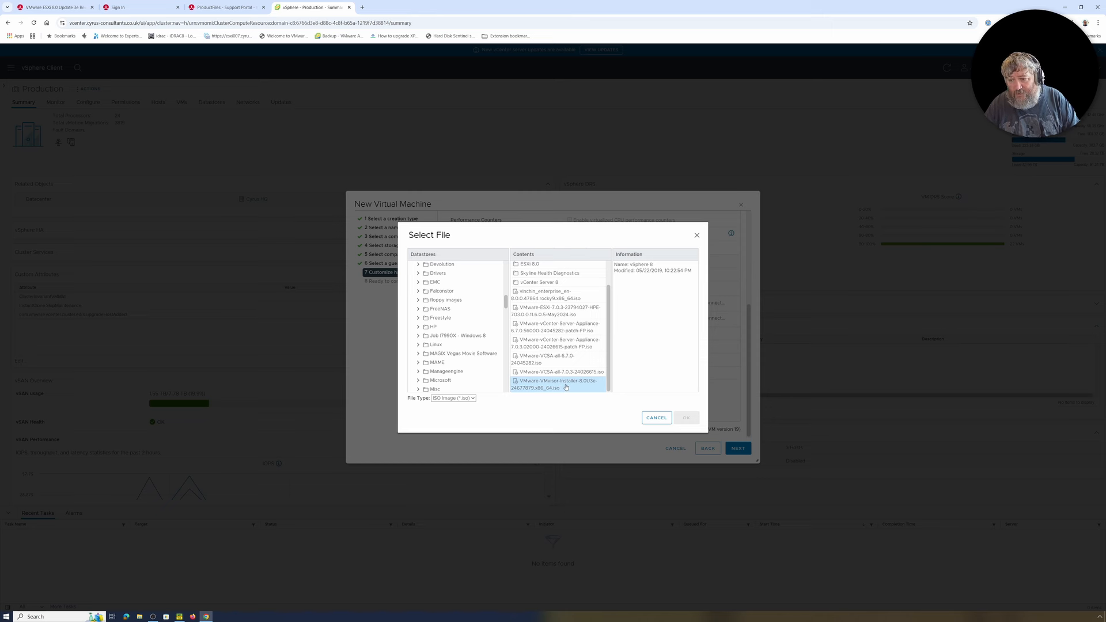
left_click(567, 387)
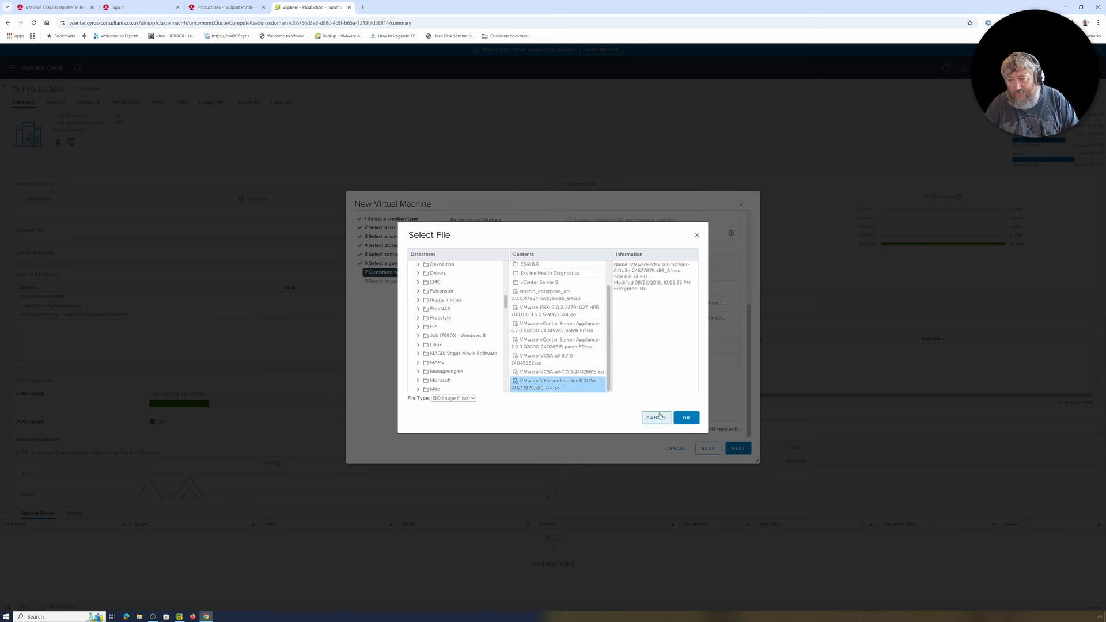
left_click(686, 417)
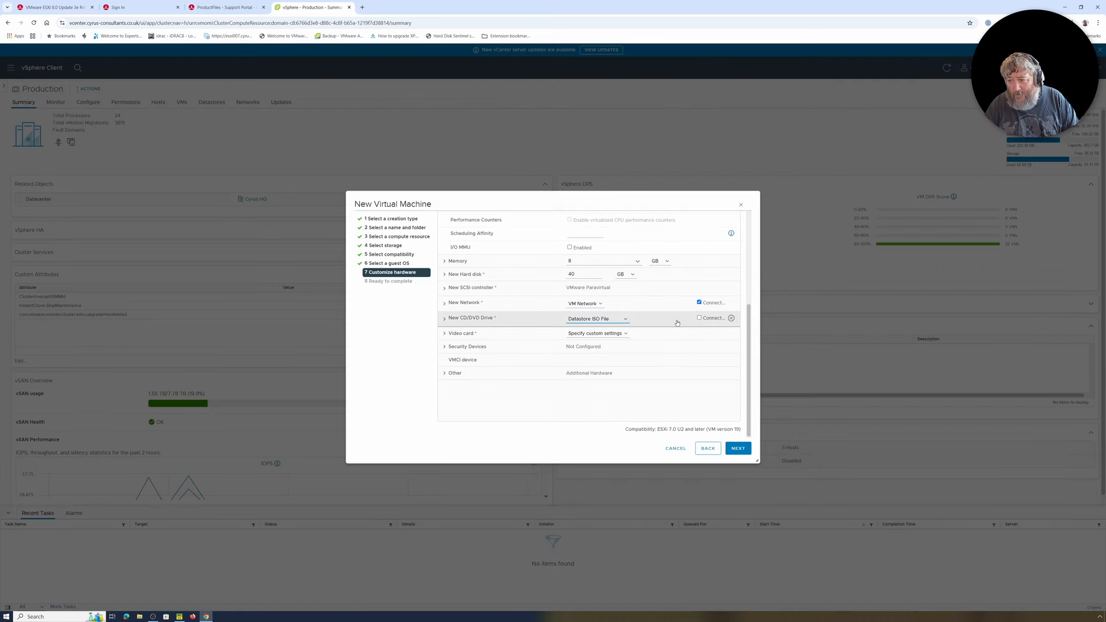
Enable the connect option for the new CD/DVD drive and complete the wizard to create the virtual machine.
left_click(700, 318)
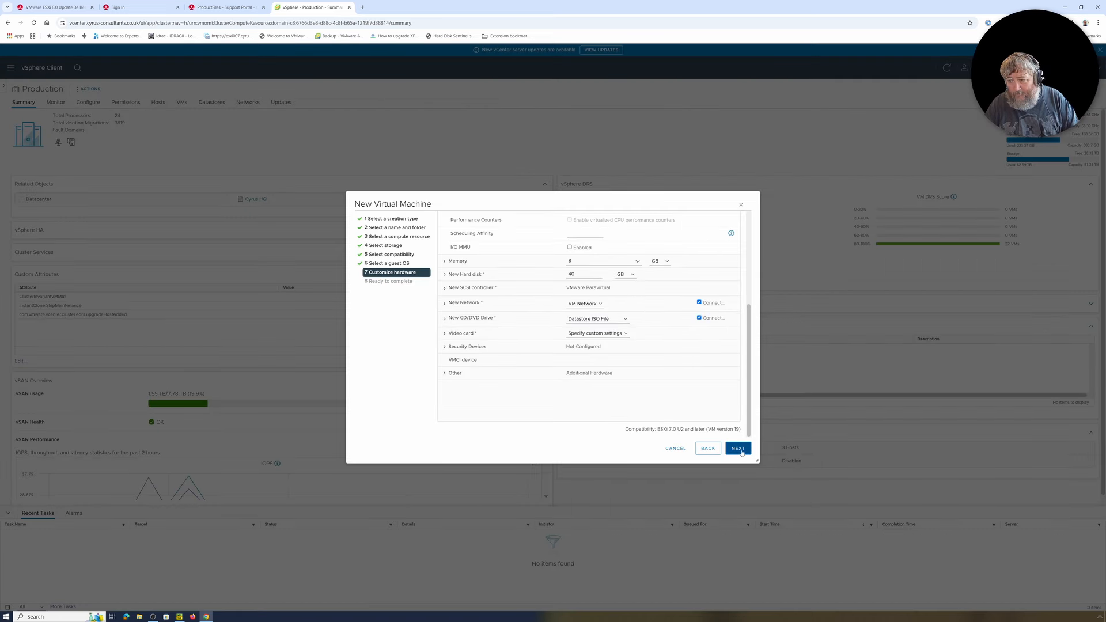
left_click(738, 448)
left_click(738, 448)
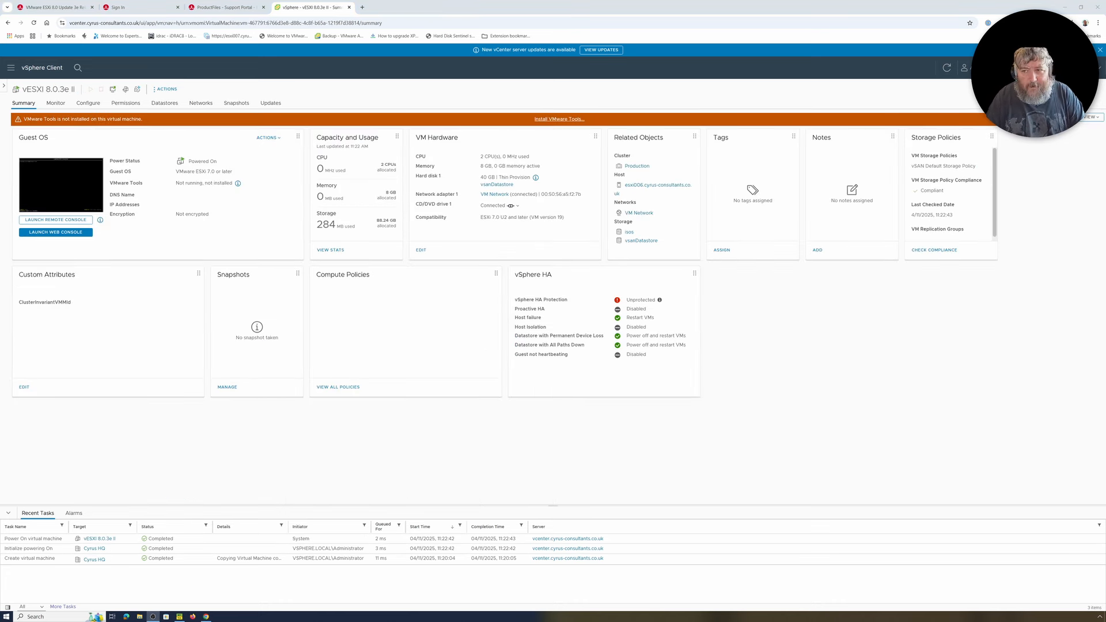
Launch the web console of the vESXi 8.0.3e II virtual machine.
left_click(67, 233)
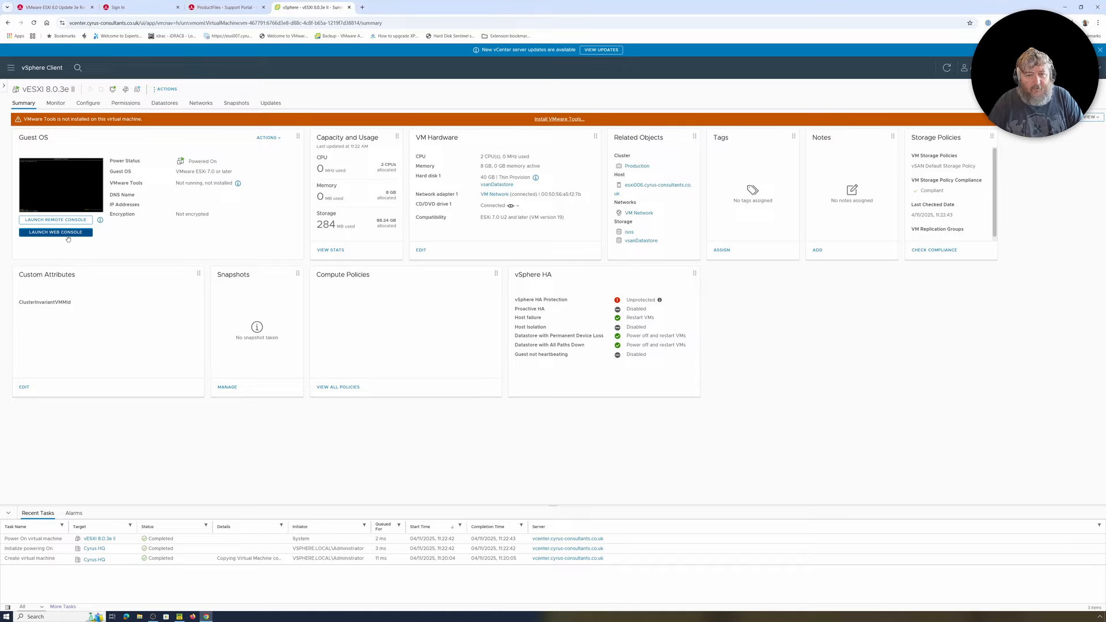
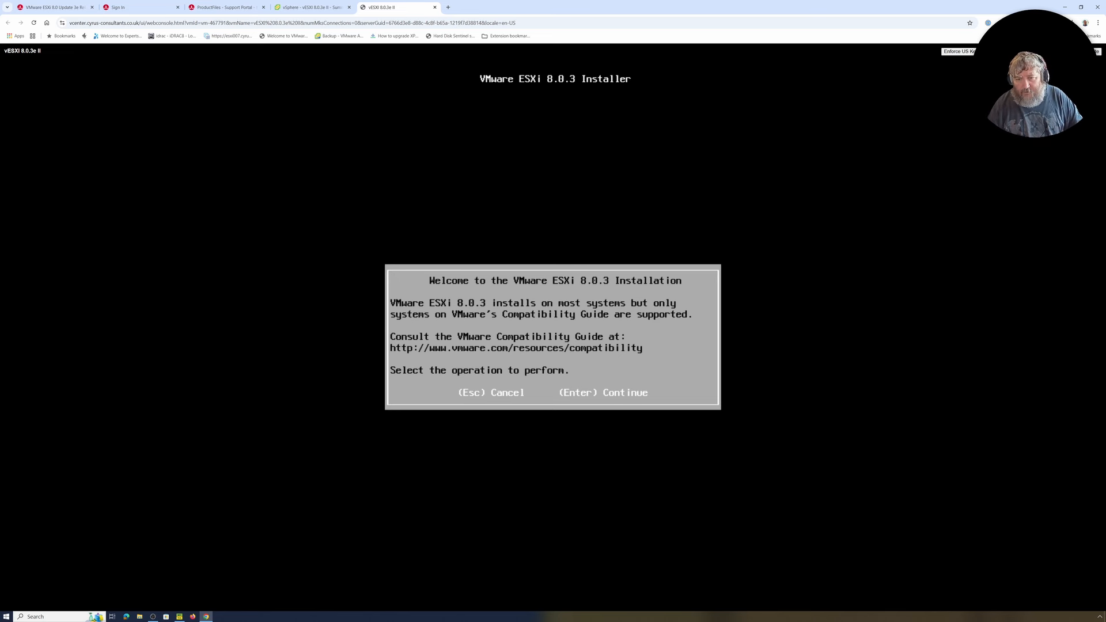
Accept the ESXi 8.0.3 end user license agreement and choose the local 40 GiB VMware virtual disk as the installation target.
key("Return")
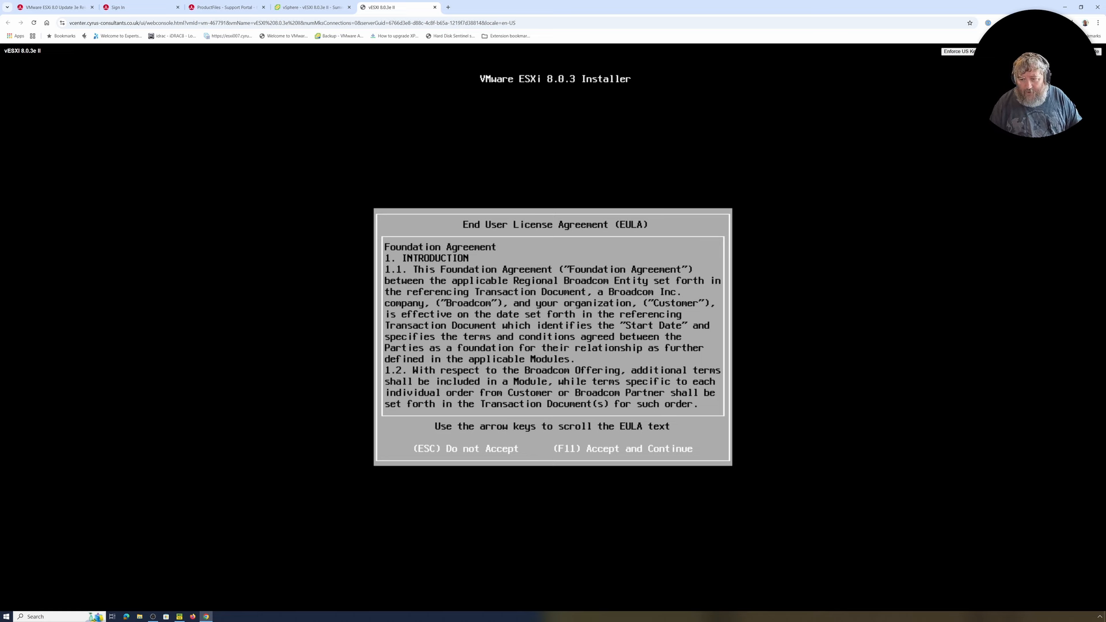
key("F11")
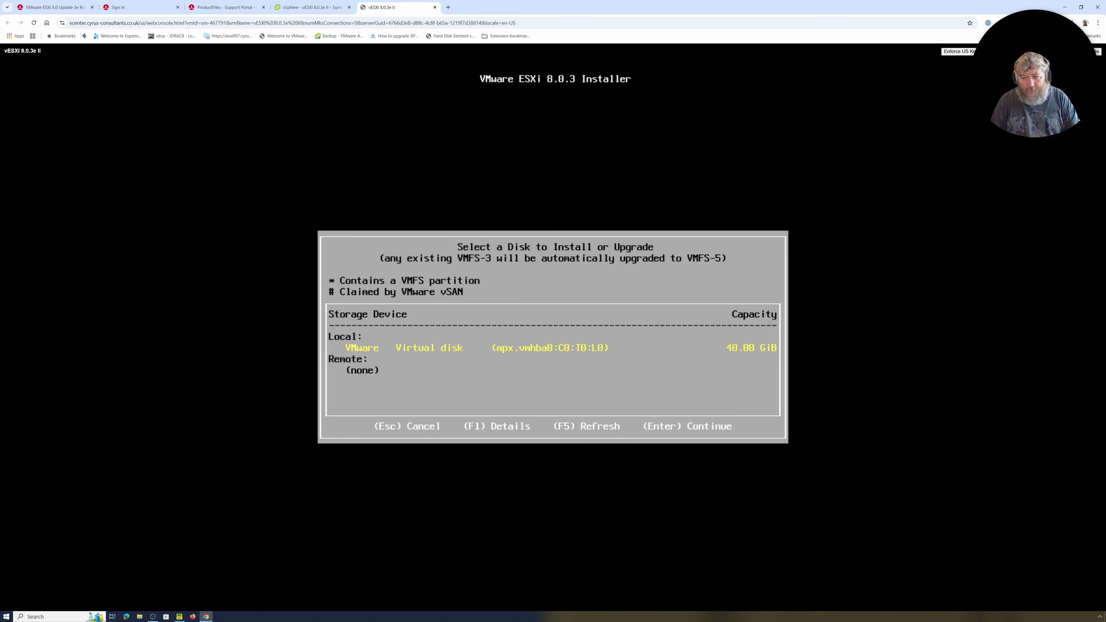
key("Return")
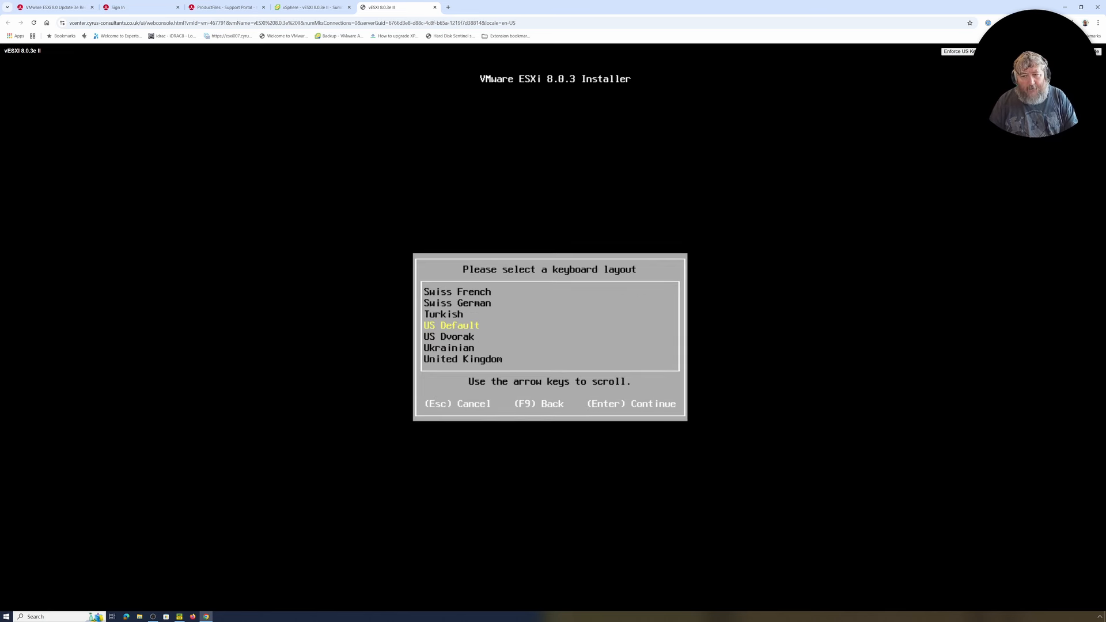
Set the installer's keyboard layout to United Kingdom.
key("Down")
key("Down")
key("Down")
key("Return")
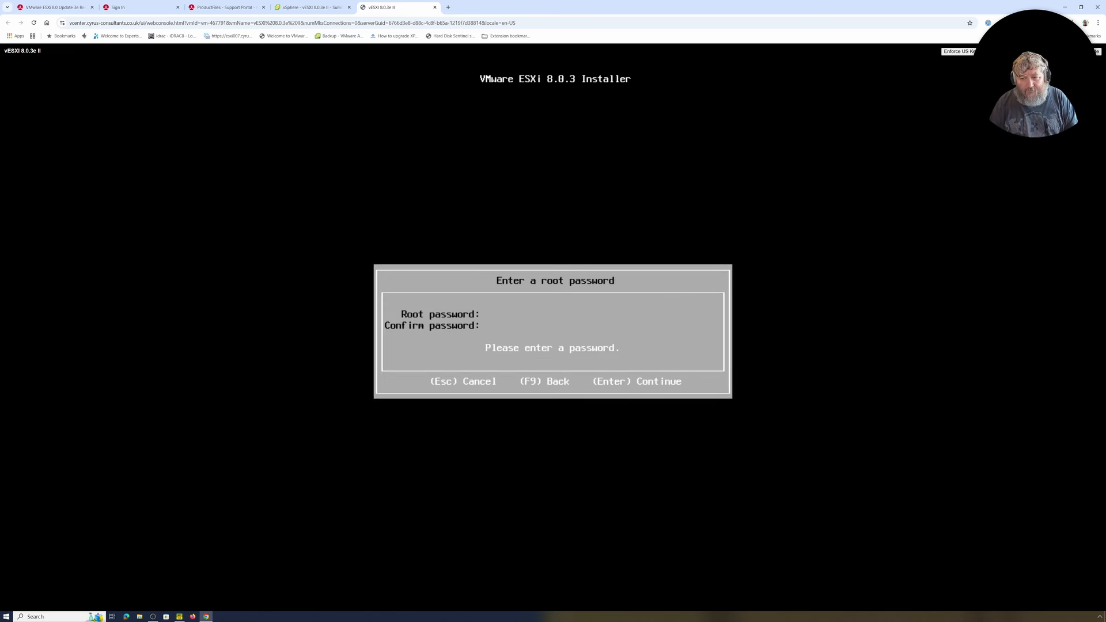
Enter and confirm the root password for the new ESXi host.
type("******")
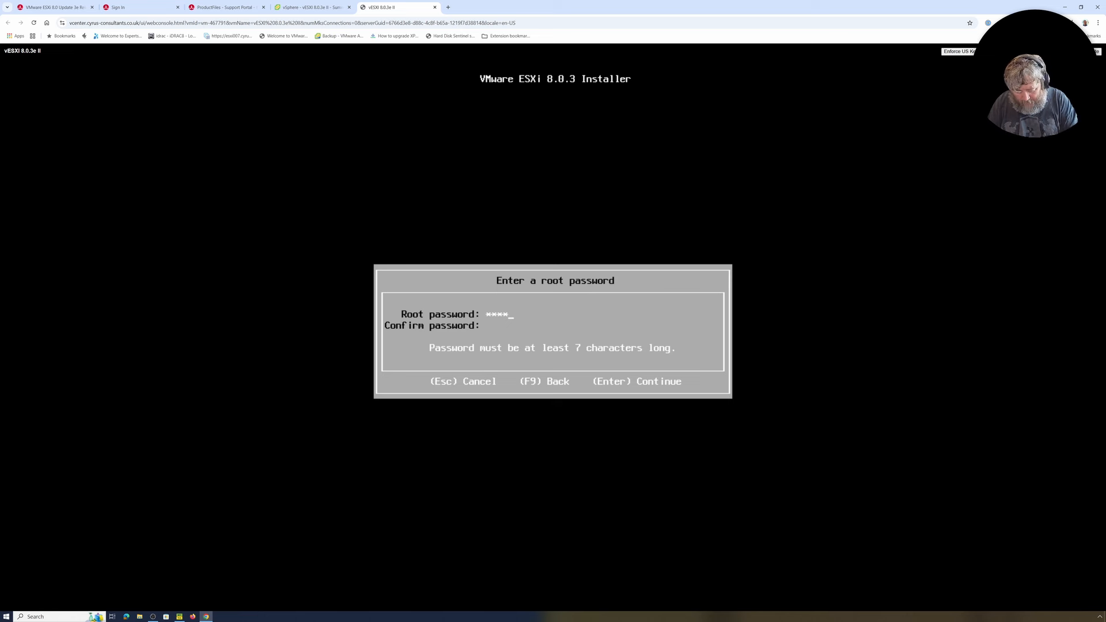
type("******")
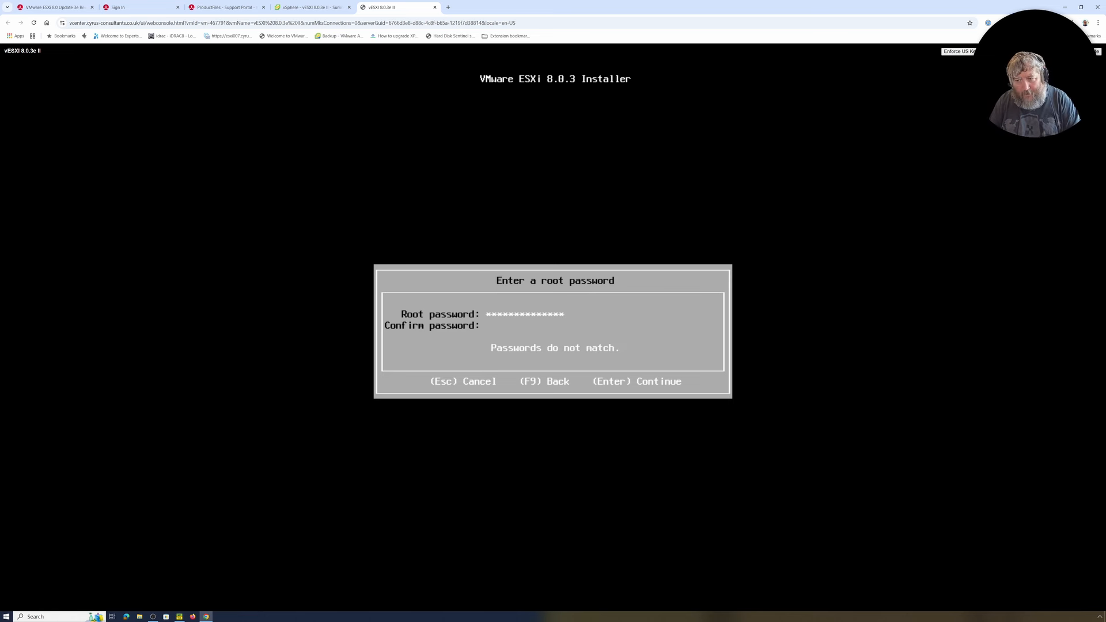
type("**************")
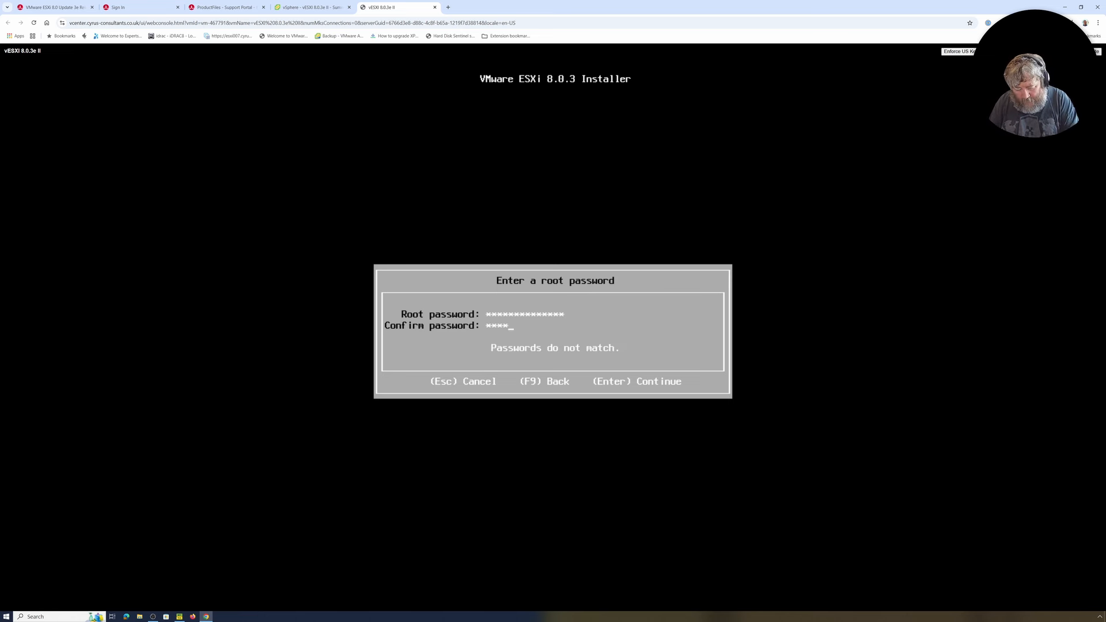
type("*")
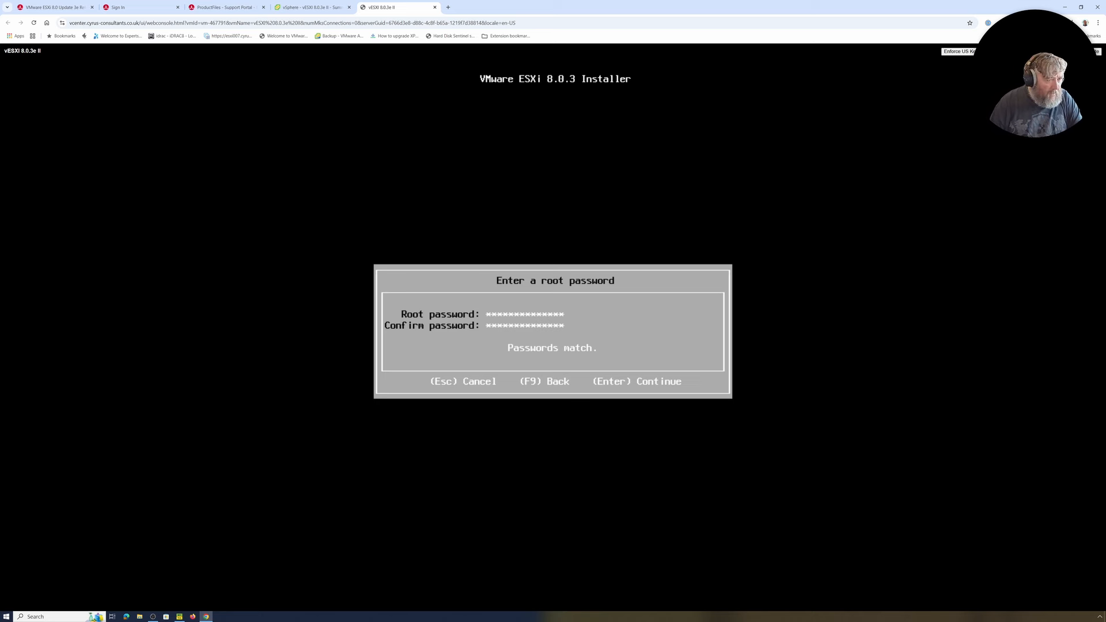
key("Return")
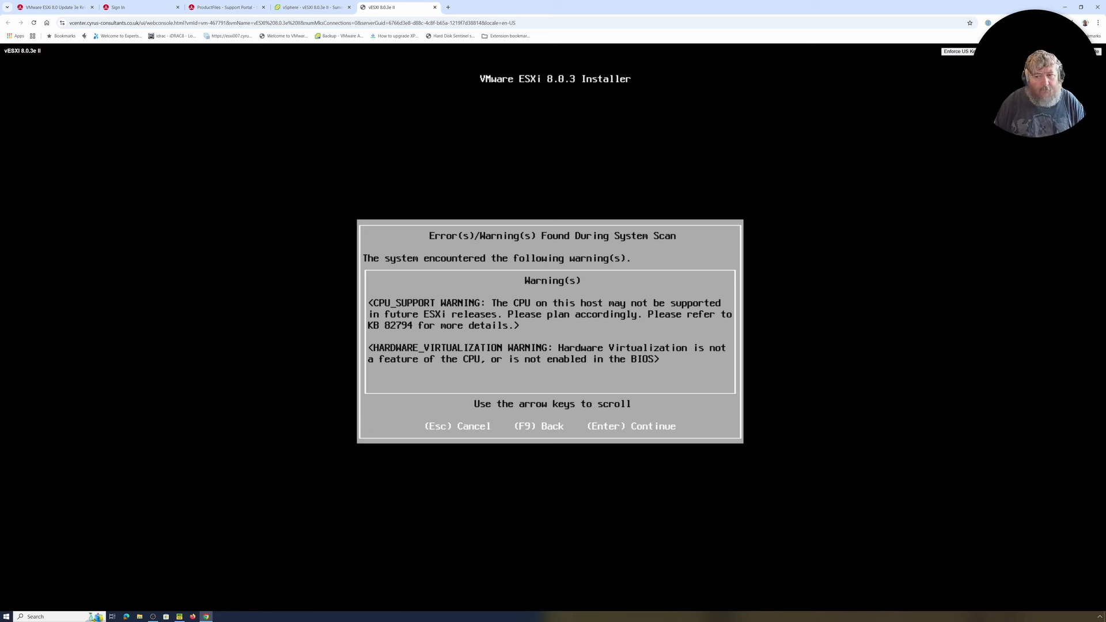
Continue past the system scan warnings, install ESXi 8.0.3 on the virtual disk and reboot the server.
key("Return")
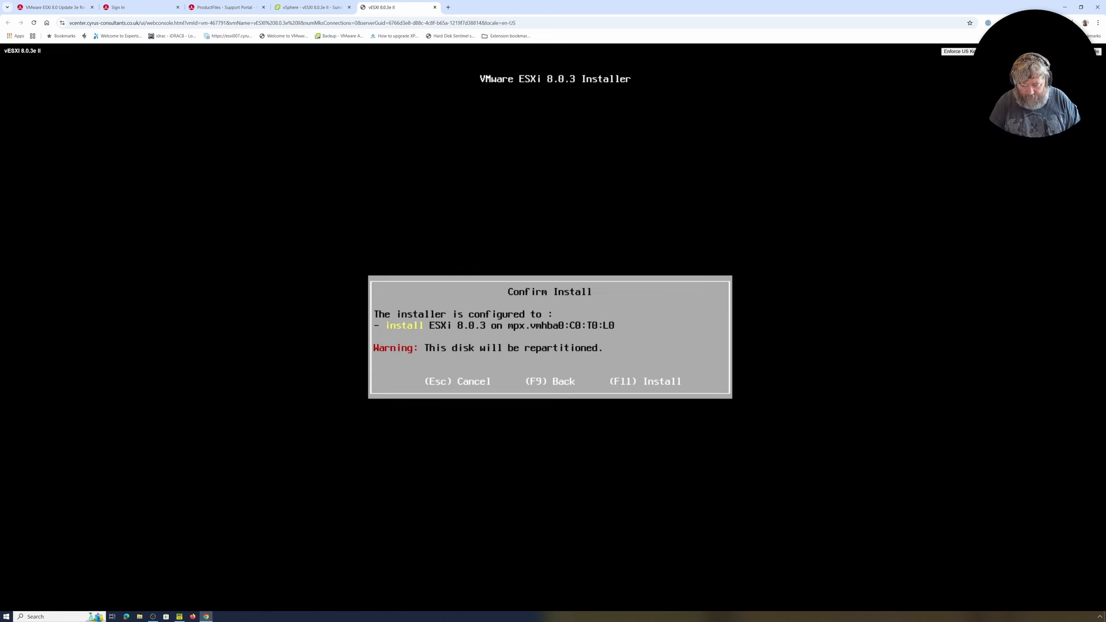
key("F11")
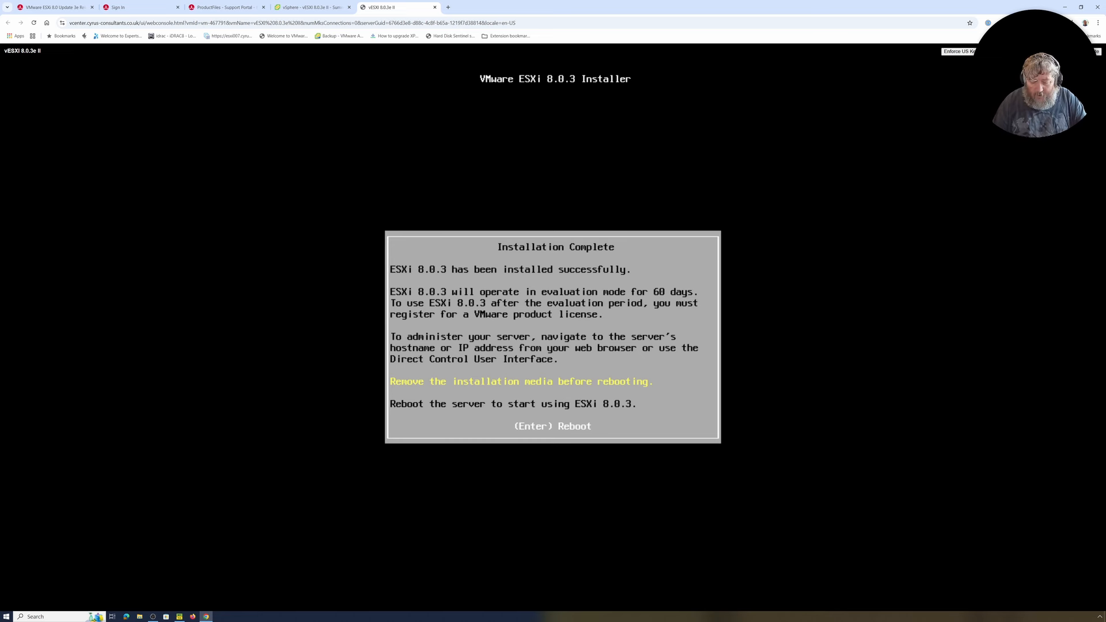
key("Return")
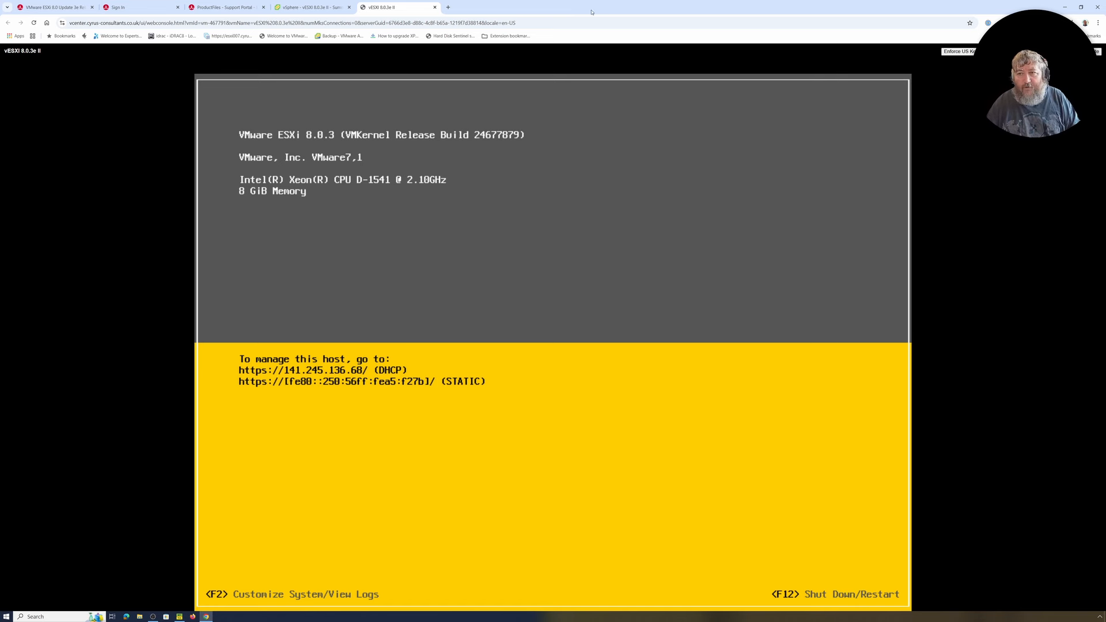
Open 141.245.136.68 in a new browser tab and proceed past the certificate warning to the ESXi Host Client.
left_click(448, 8)
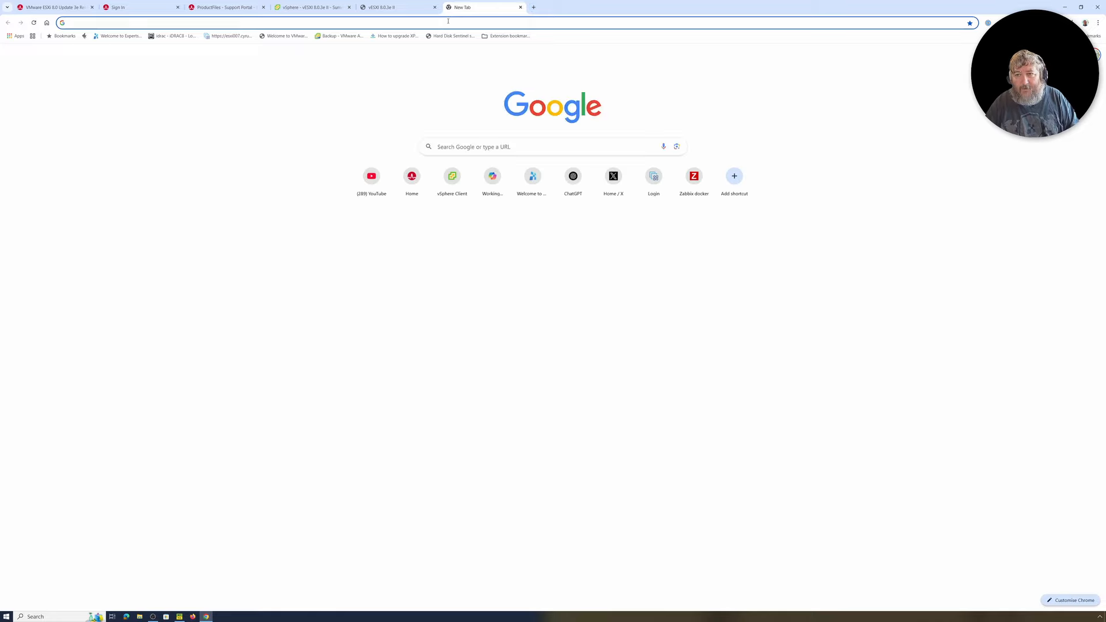
type("141.2")
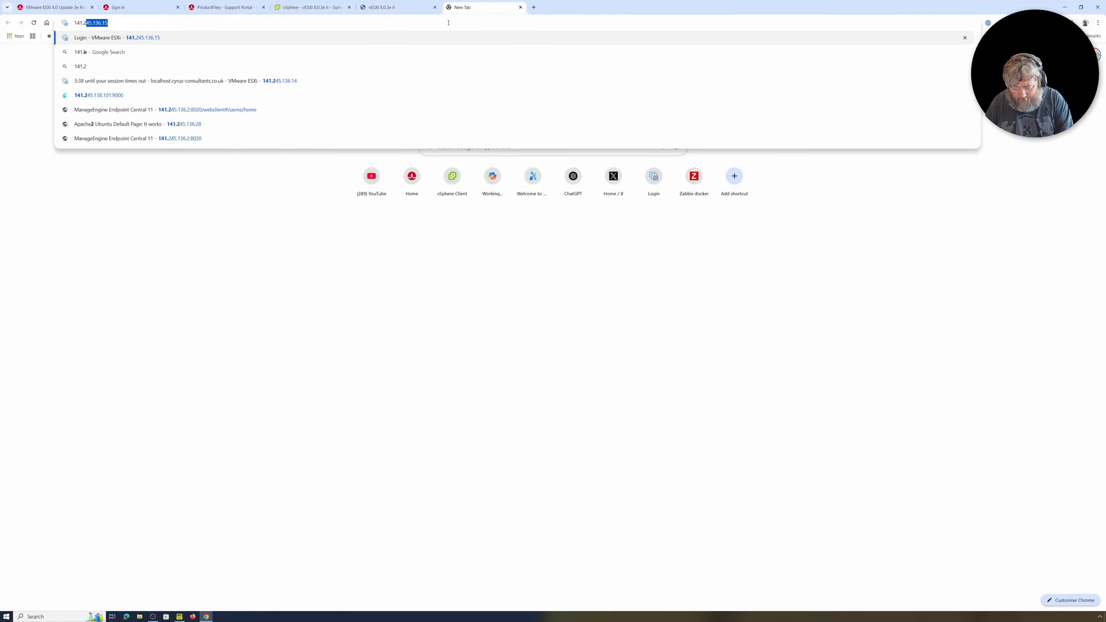
type("45.136.68")
key("Return")
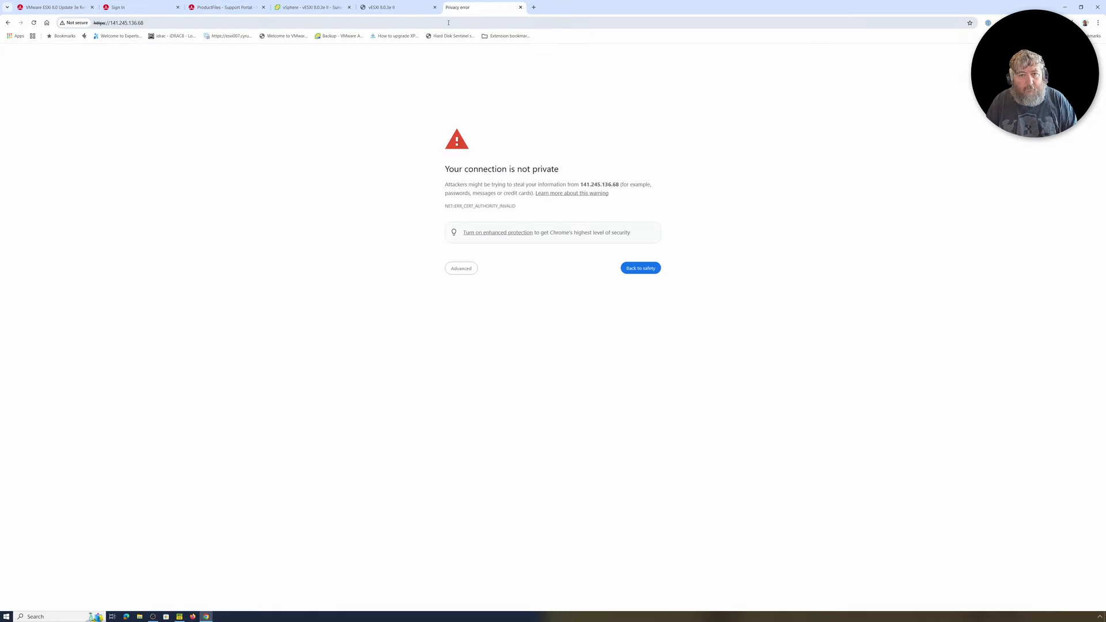
left_click(462, 269)
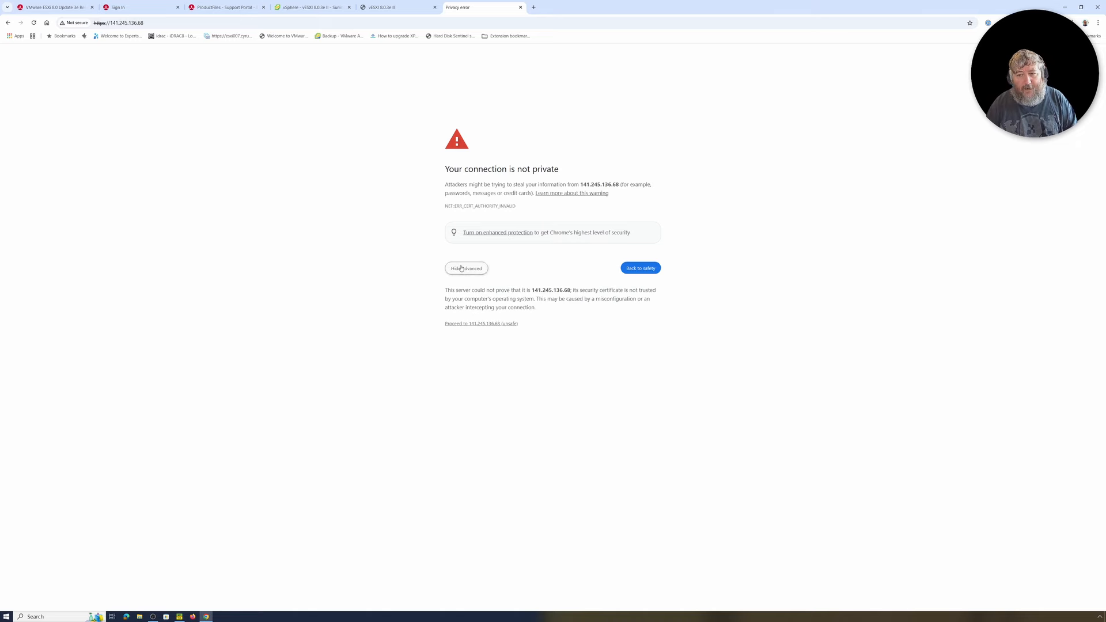
left_click(473, 323)
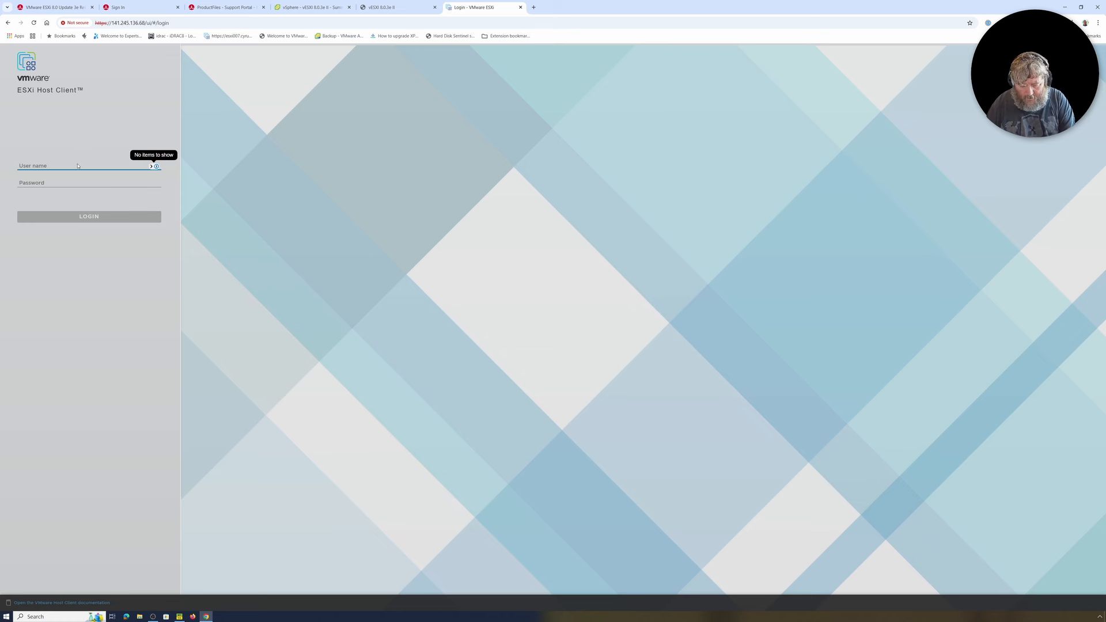
Log in as root with the account password and accept joining the VMware Customer Experience Improvement Program.
type("root")
key("Tab")
type("•")
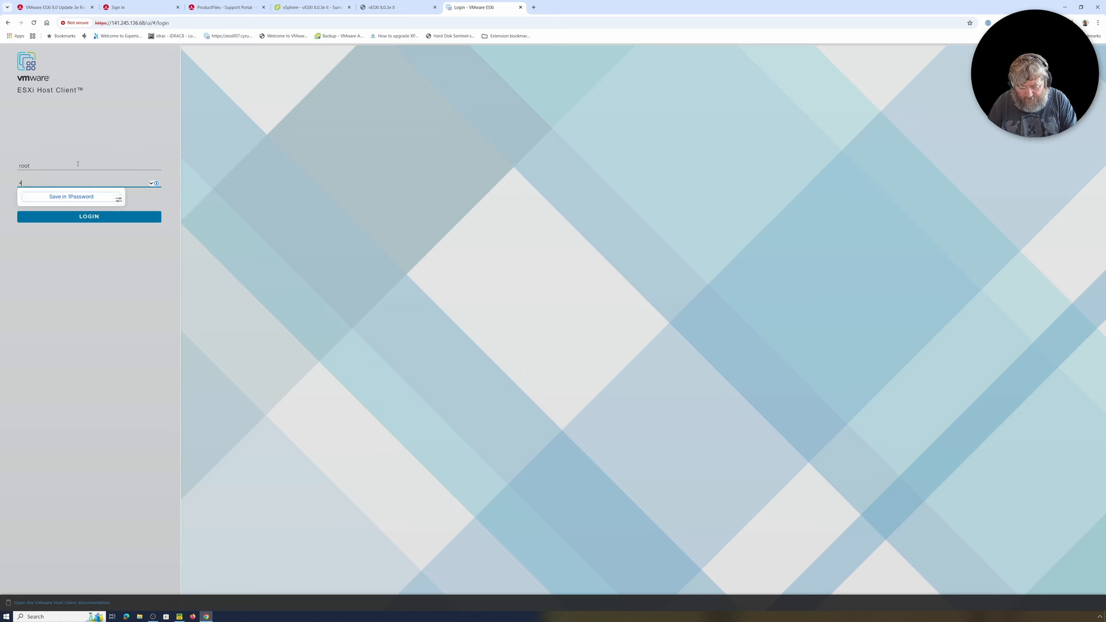
type("•••••••••")
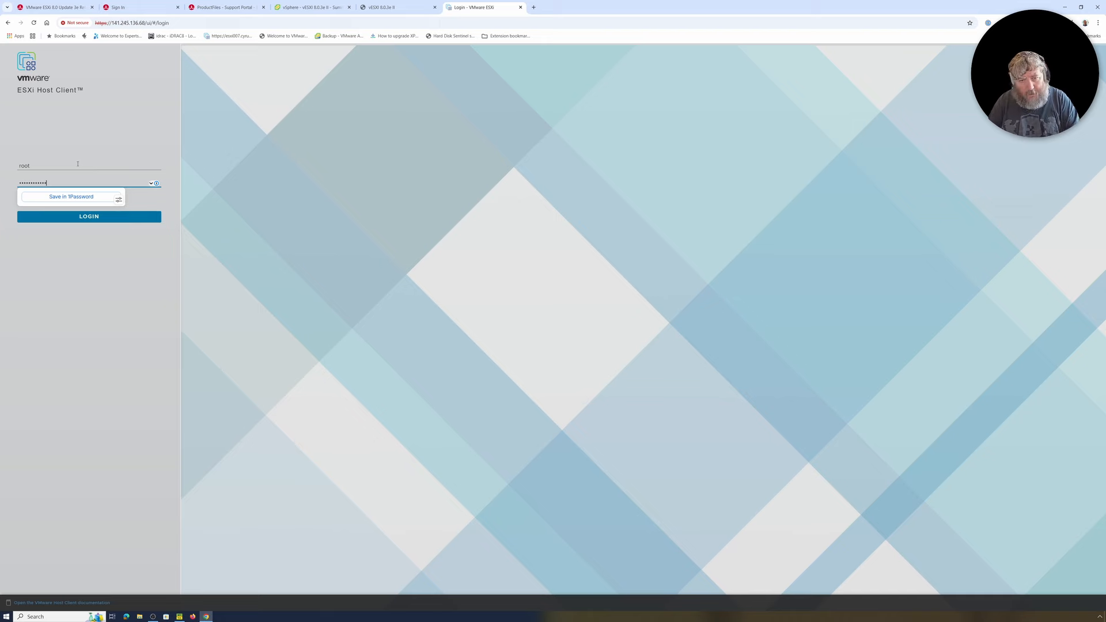
left_click(90, 217)
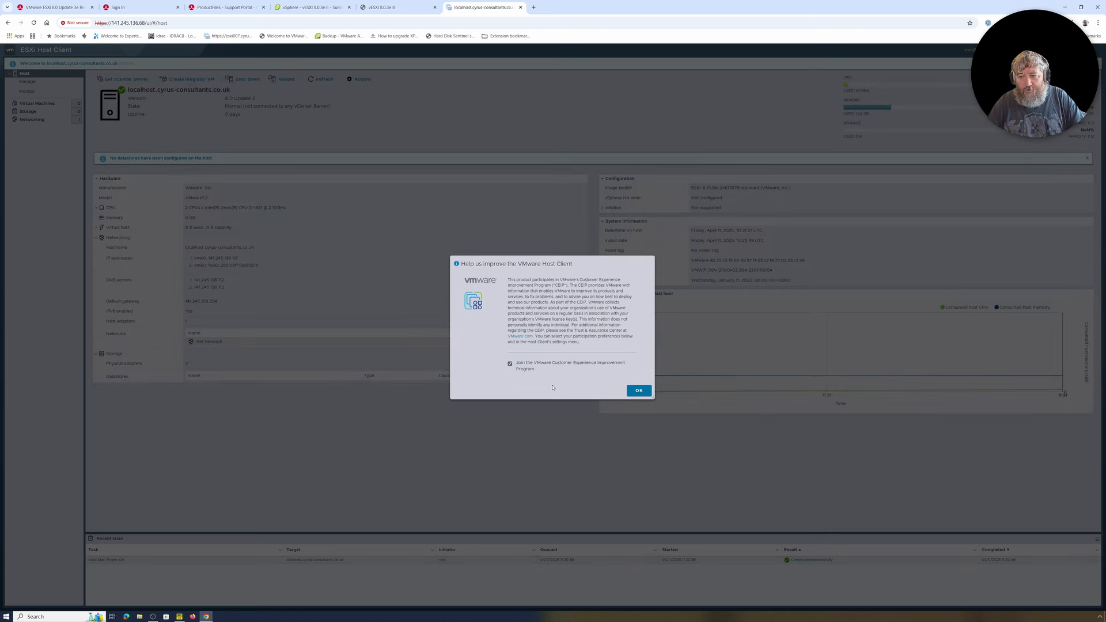
left_click(638, 392)
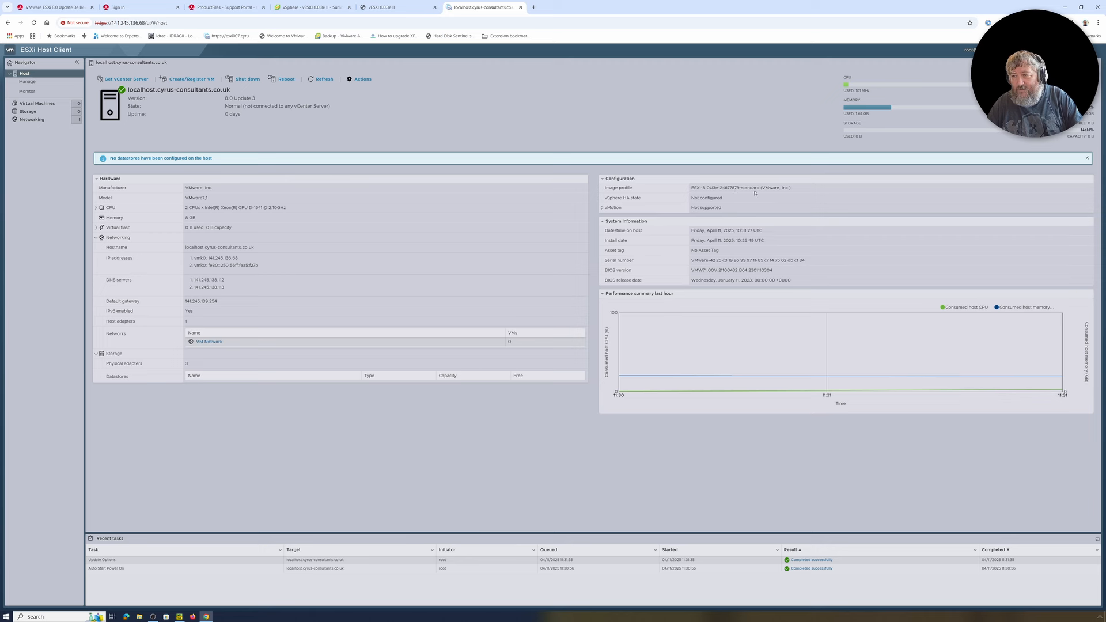
Show the ESXi host's licensing details in its management settings.
mouse_move(717, 320)
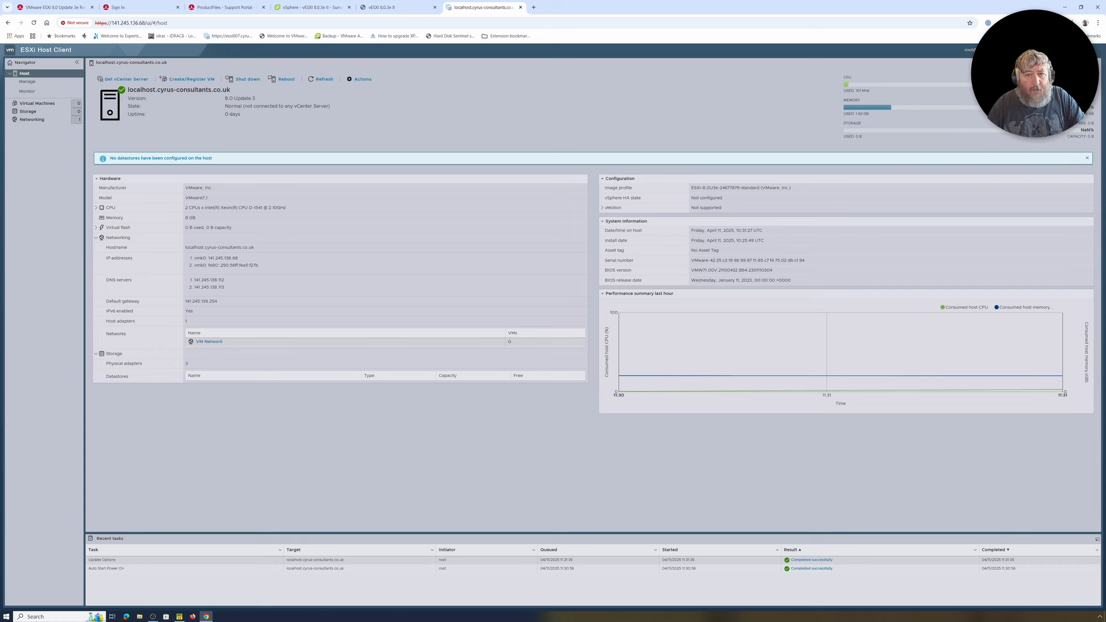
left_click(27, 81)
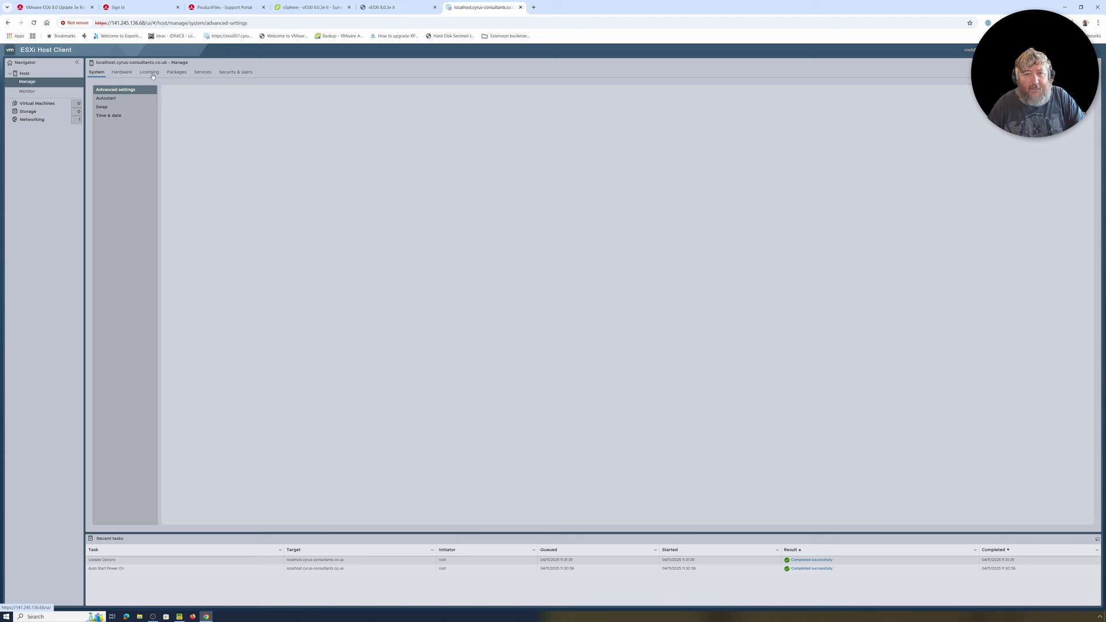
left_click(152, 74)
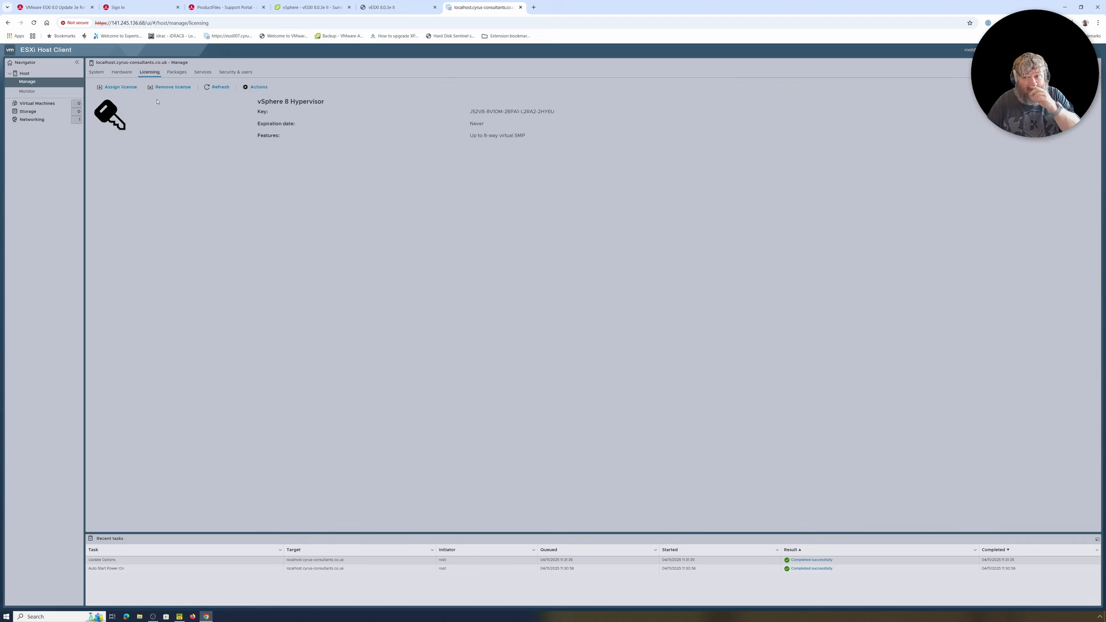